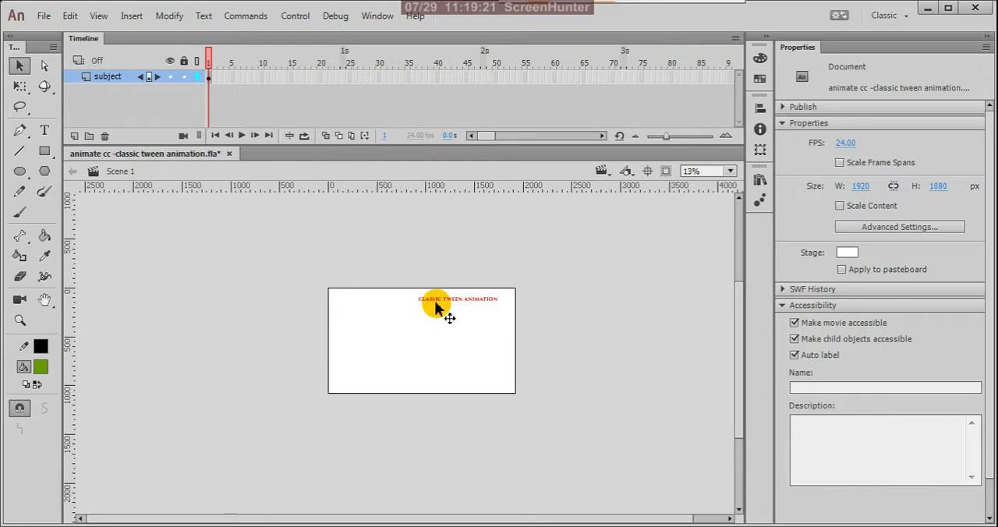
- Set the fill color to none
scroll(435, 308, "up", 2)
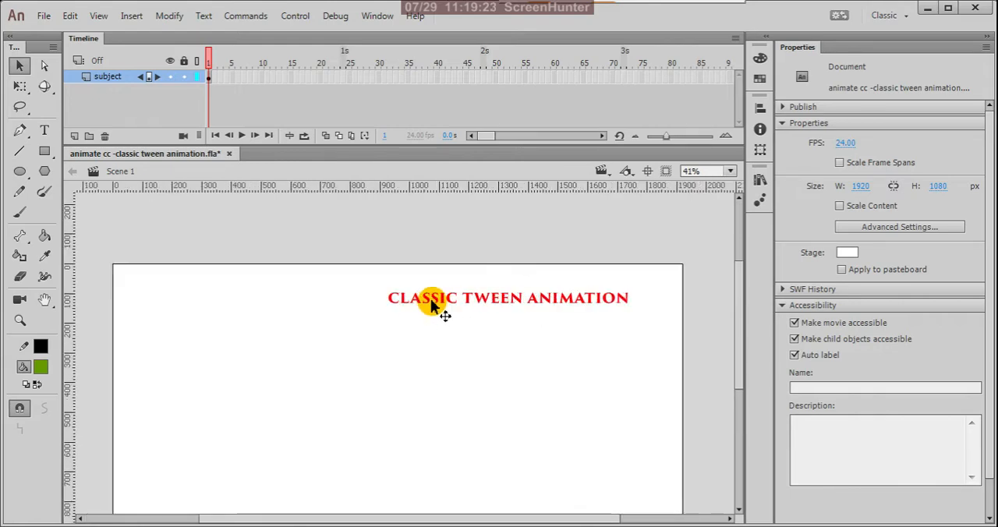
scroll(546, 327, "down", 1)
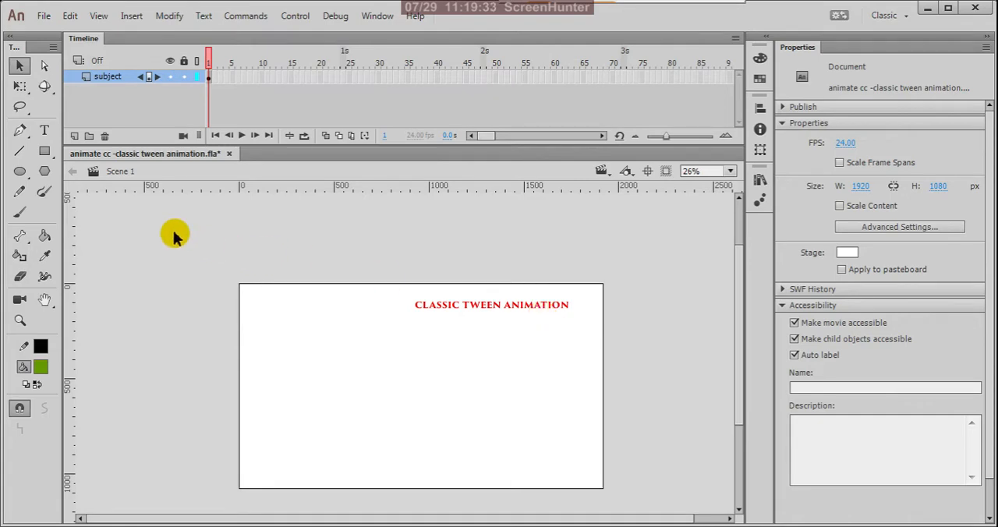
left_click(41, 367)
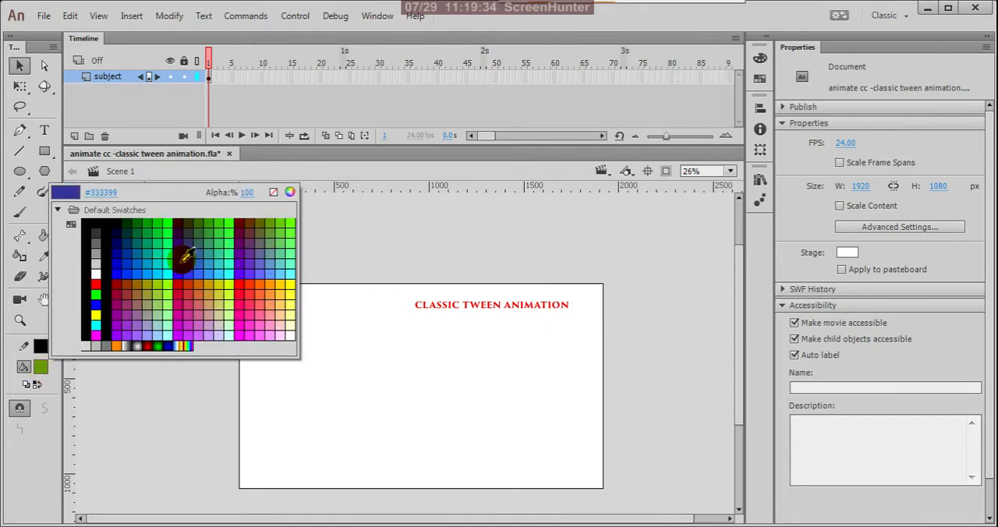
left_click(273, 193)
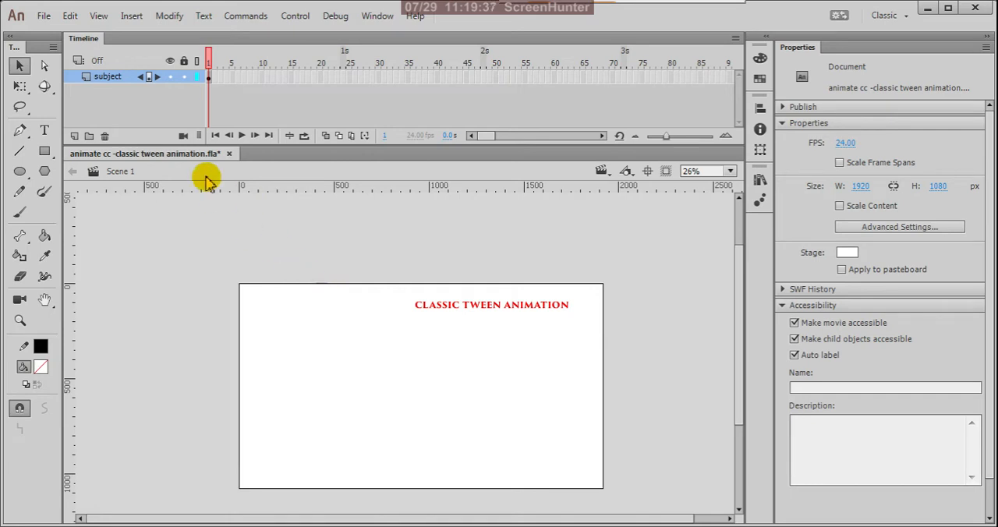
- Lock the subject layer and add a new layer above it
left_click(75, 137)
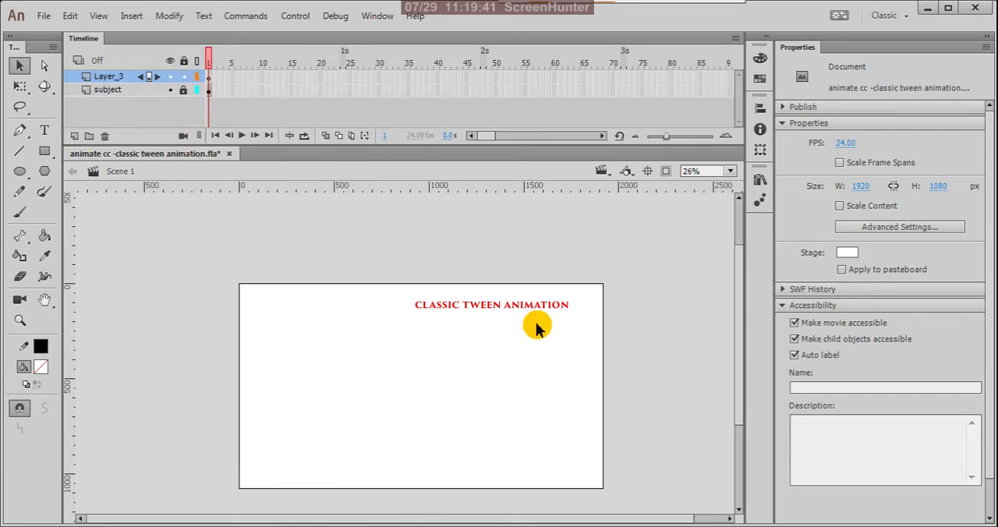
left_click_drag(736, 310, 732, 341)
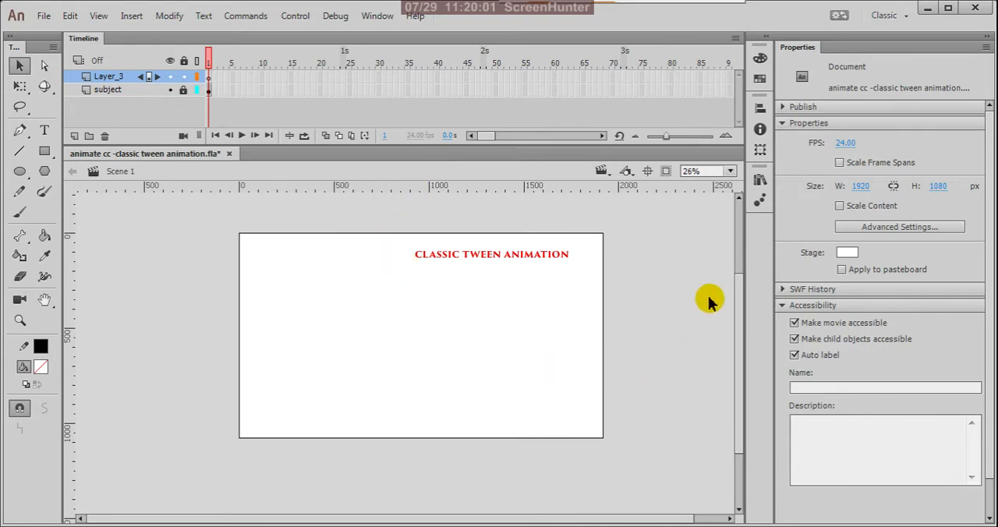
mouse_move(739, 300)
left_mouse_down()
mouse_move(739, 285)
mouse_move(724, 318)
mouse_move(722, 300)
left_mouse_up()
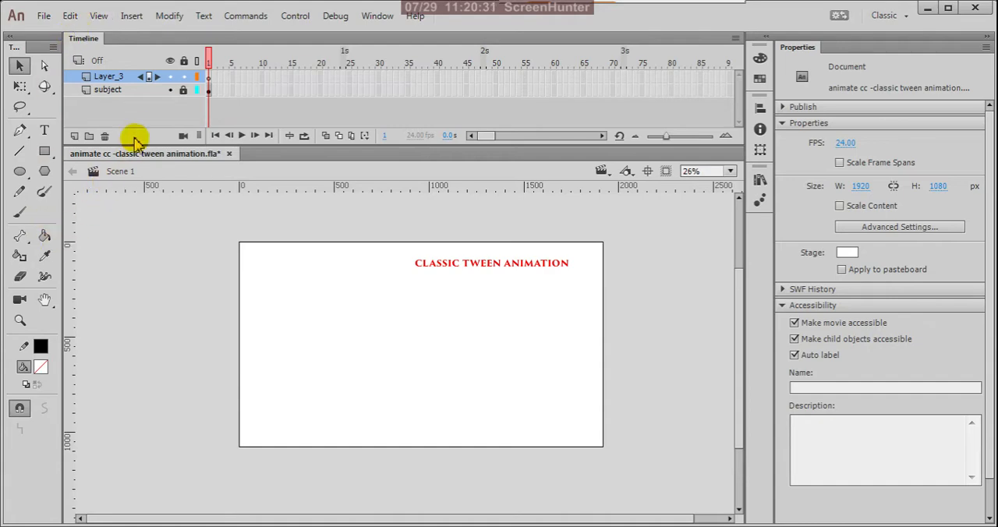
- Draw a red square with no stroke, about 352 px per side, in the left part of the stage on frame 1 of the new layer
left_click(210, 78)
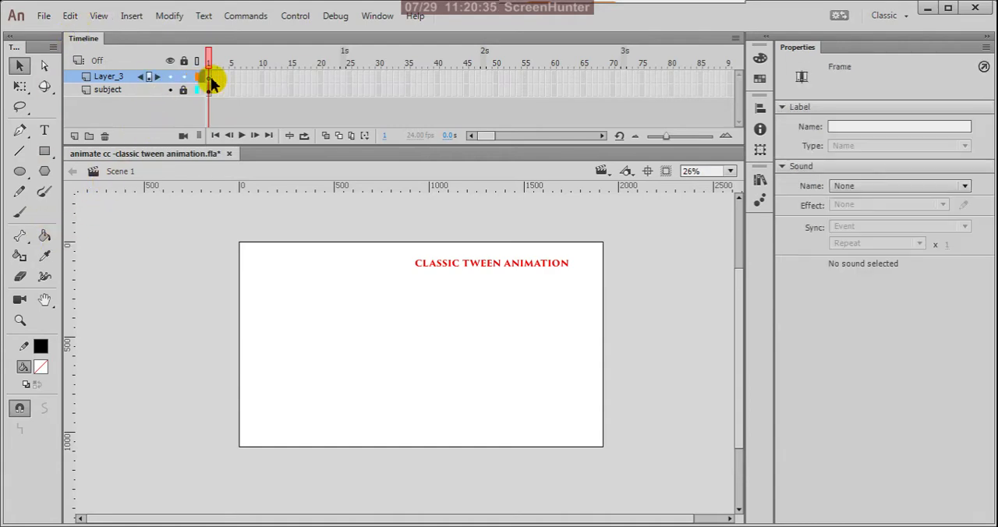
left_click(44, 151)
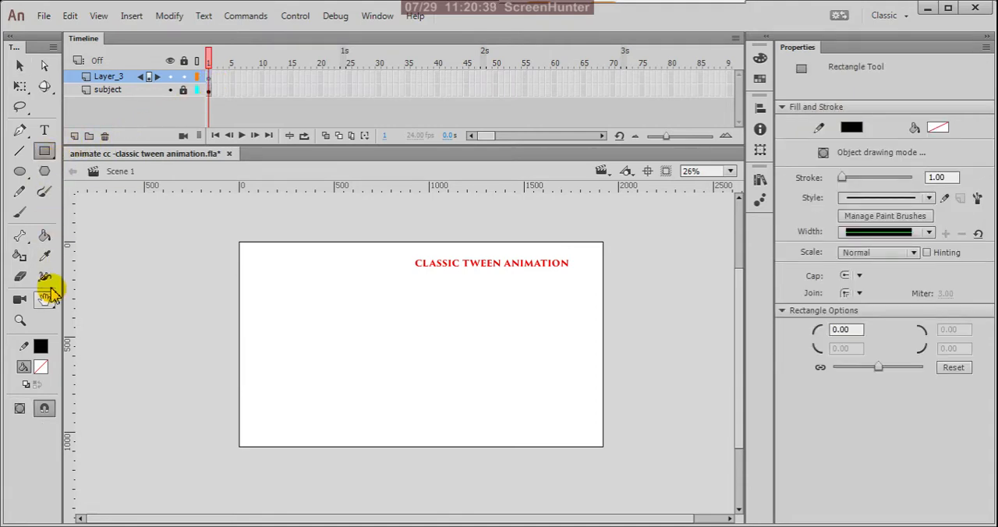
left_click(40, 346)
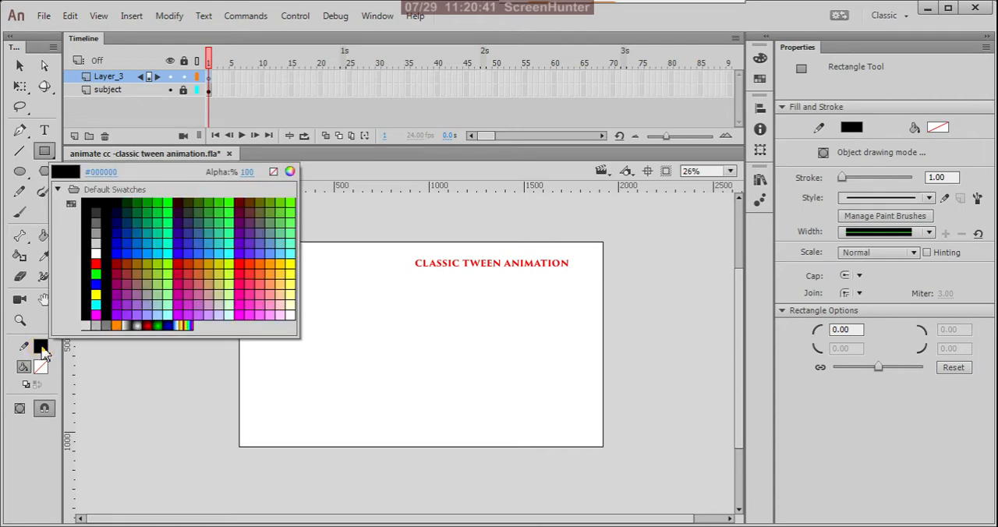
left_click(273, 172)
left_click(40, 367)
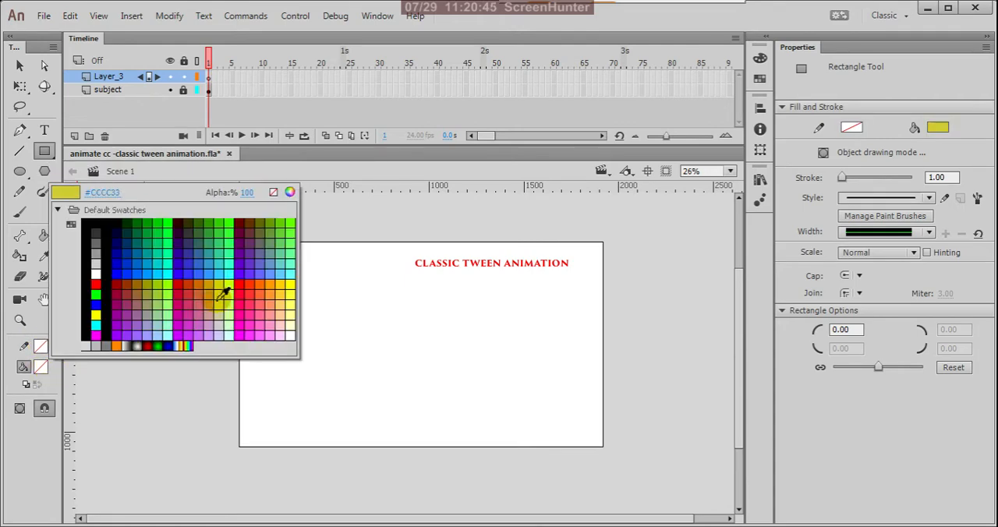
left_click(242, 285)
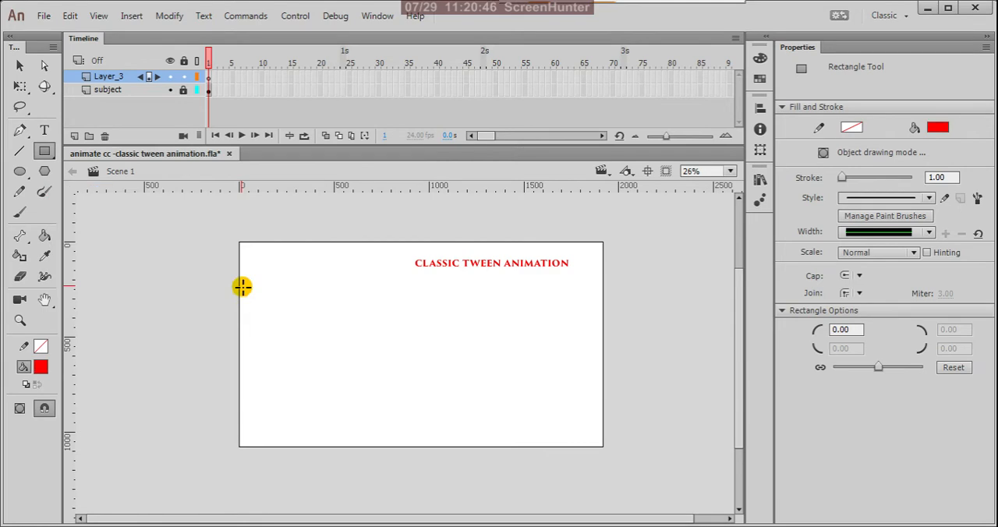
left_click(208, 79)
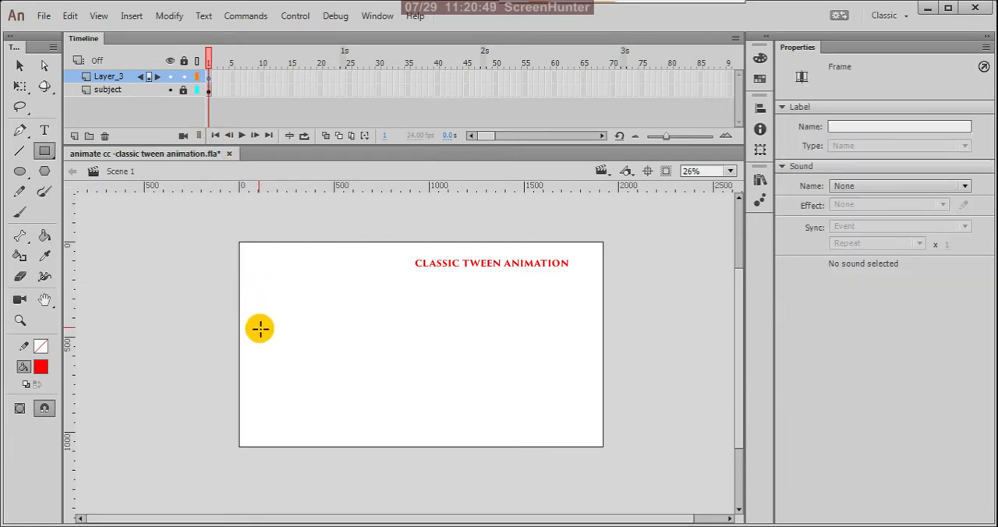
left_click_drag(263, 320, 329, 386)
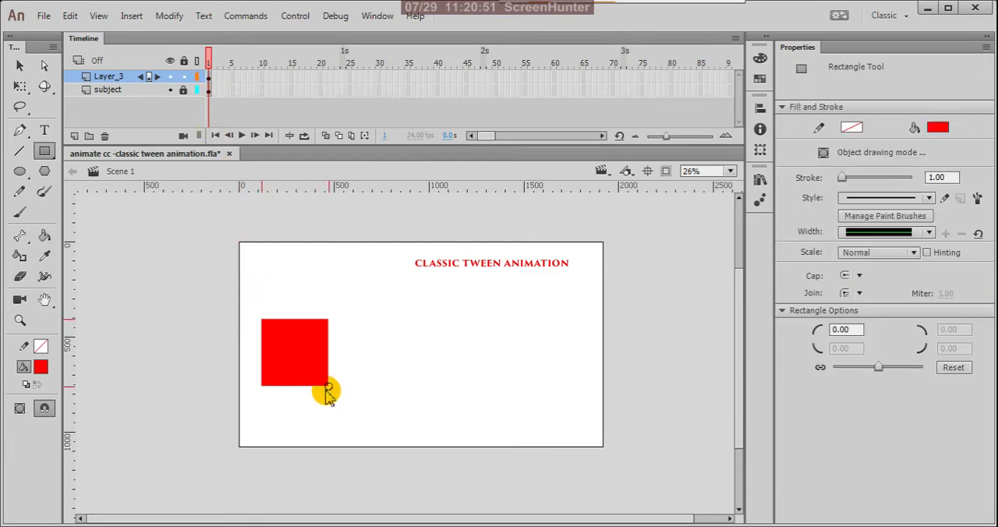
- Examine the red square's shape properties and its keyframe on frame 1 of the new layer
left_click(19, 66)
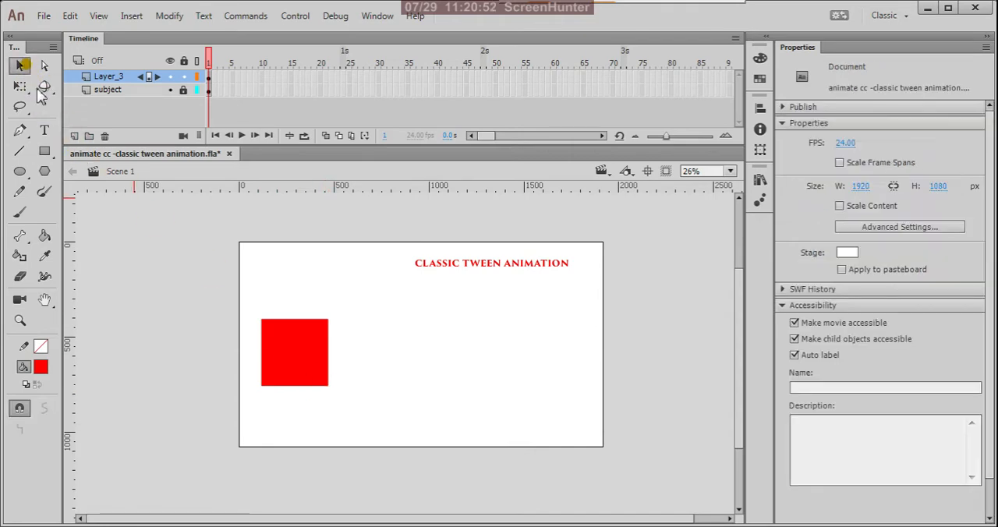
left_click(294, 357)
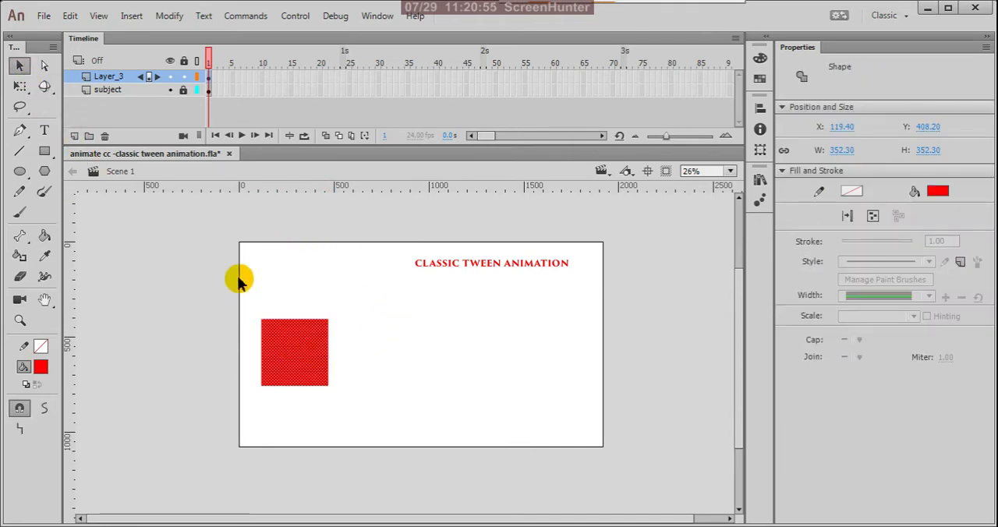
left_click(365, 326)
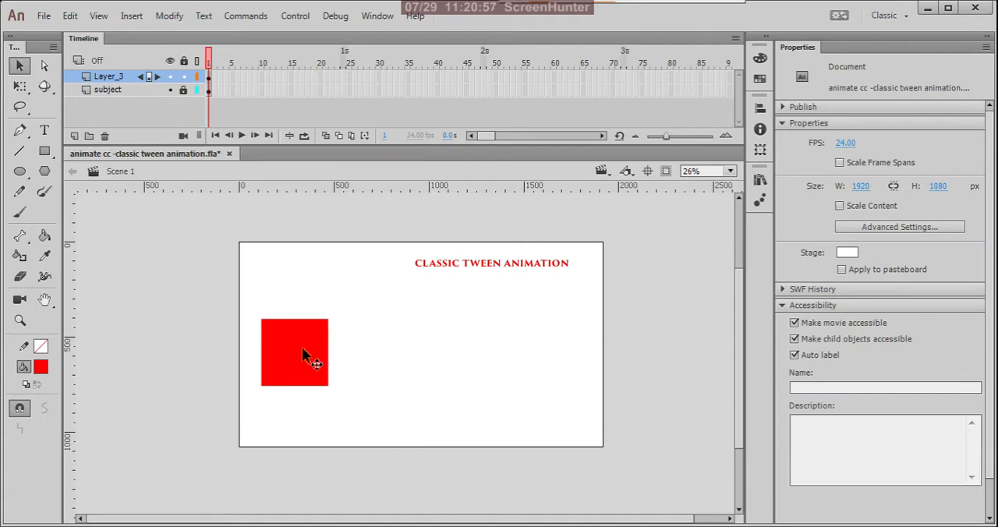
left_click(313, 348)
left_click(393, 329)
left_click(338, 347)
left_click(297, 343)
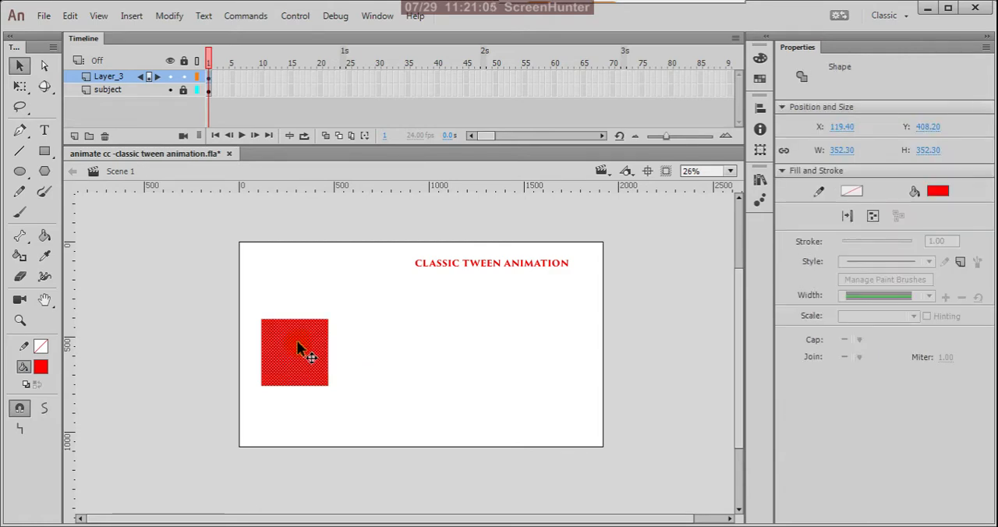
left_click(330, 312)
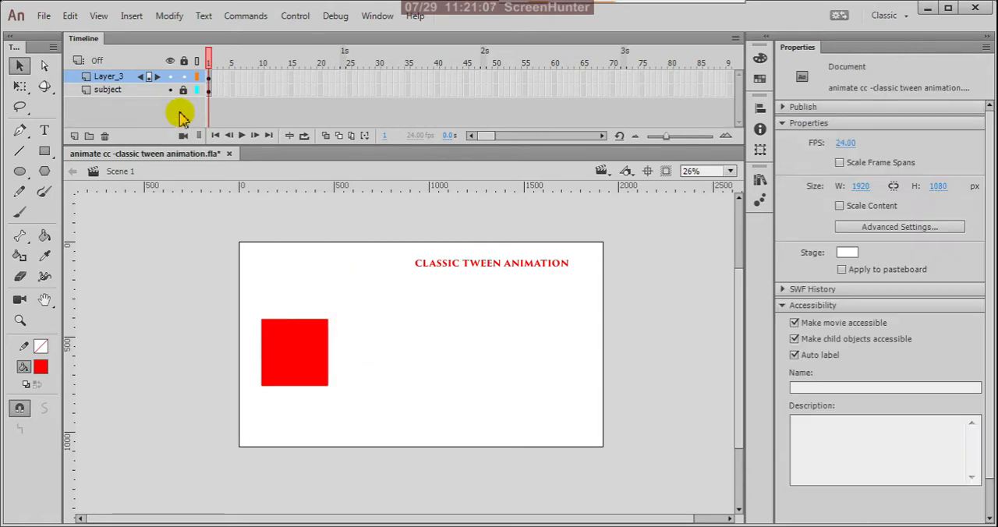
left_click(211, 78)
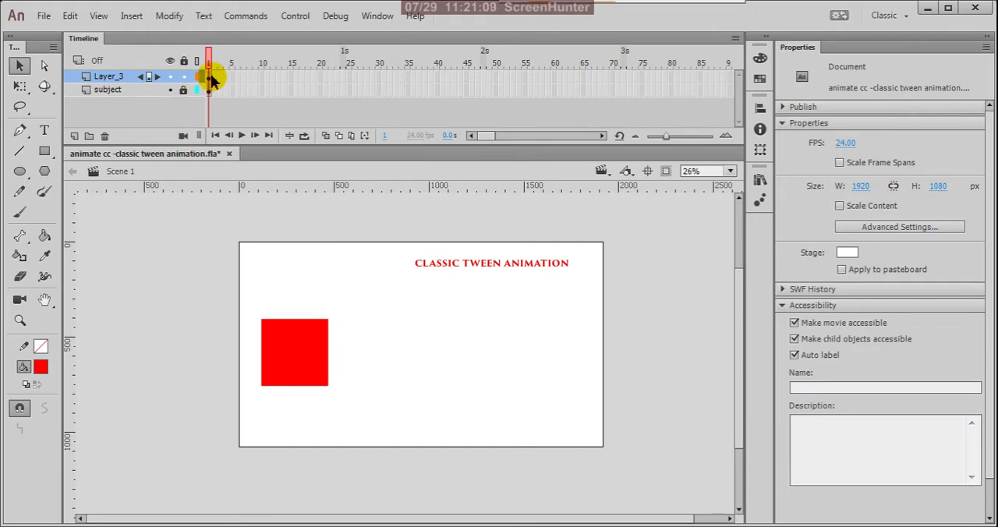
left_click(211, 81)
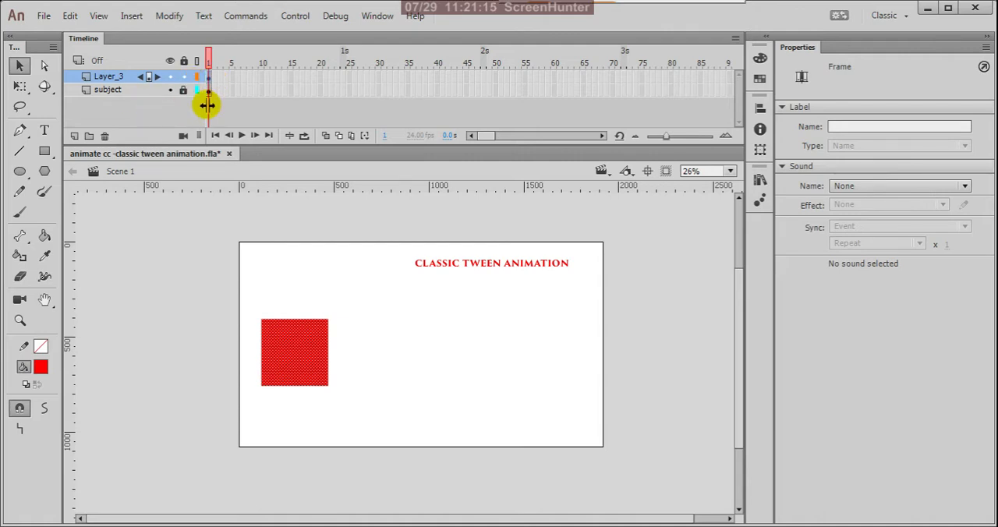
left_click(228, 109)
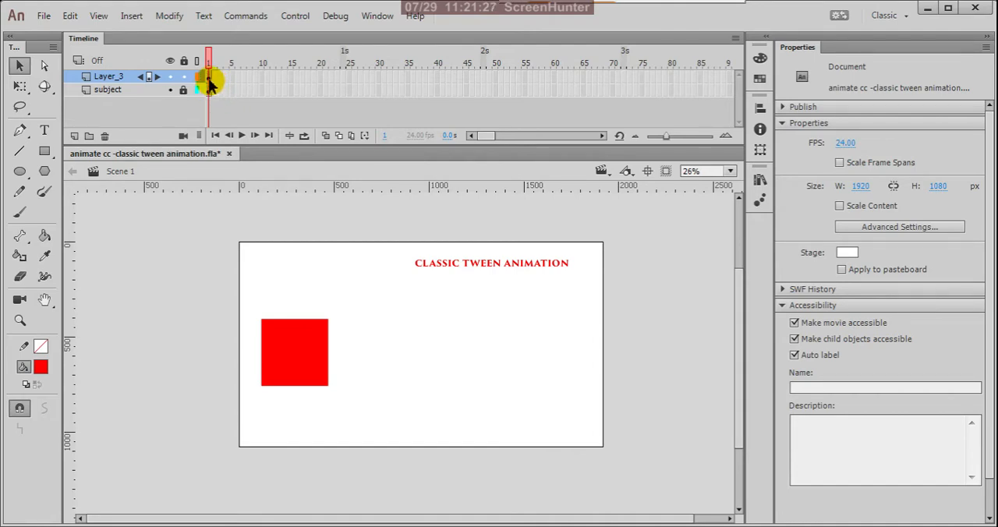
- Convert the red square to a Graphic symbol named box with centre registration
left_click(209, 78)
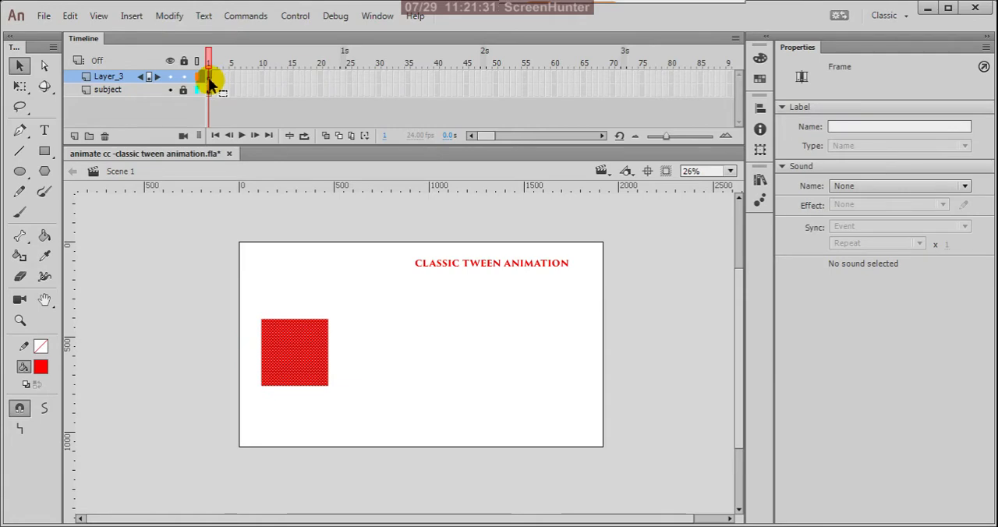
right_click(298, 344)
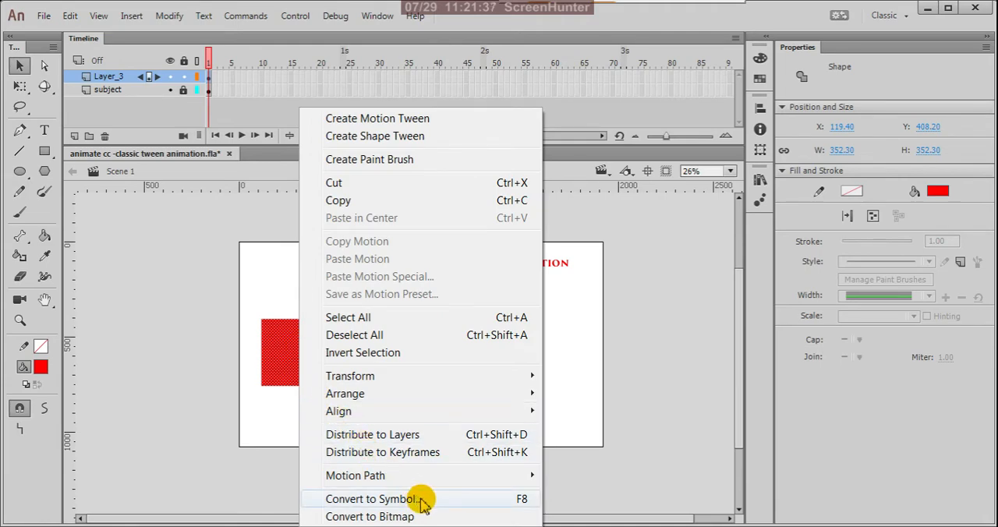
left_click(422, 500)
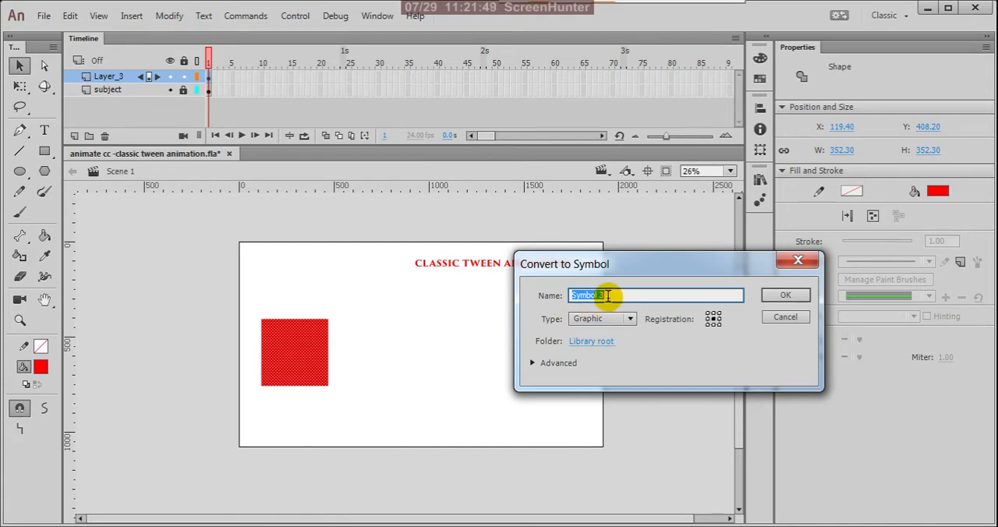
type("box")
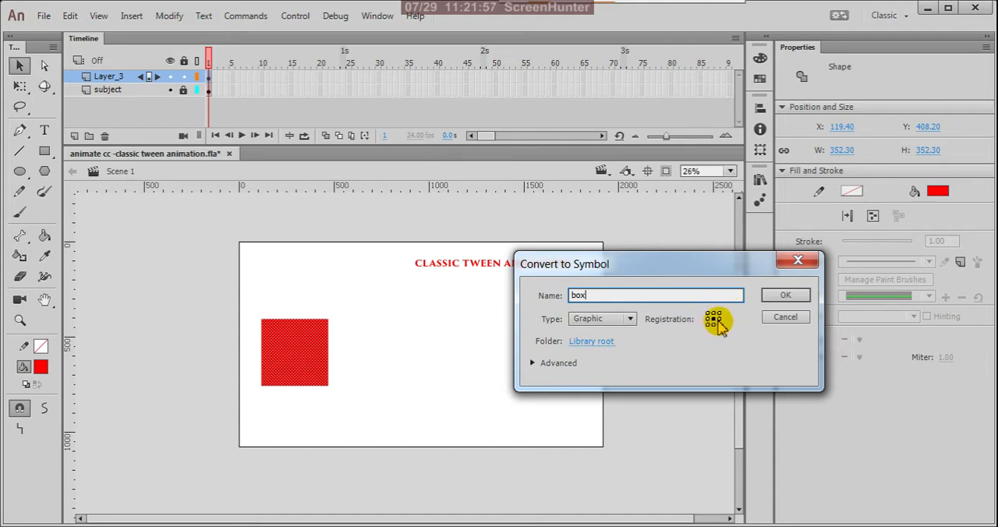
left_click(783, 303)
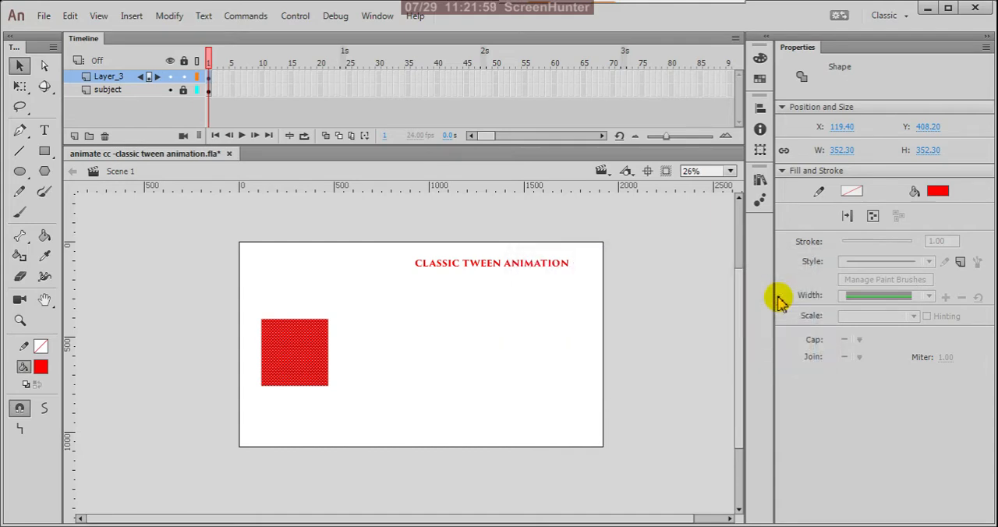
- Examine the box symbol instance up close, including its centre registration point and its instance properties
left_click(442, 348)
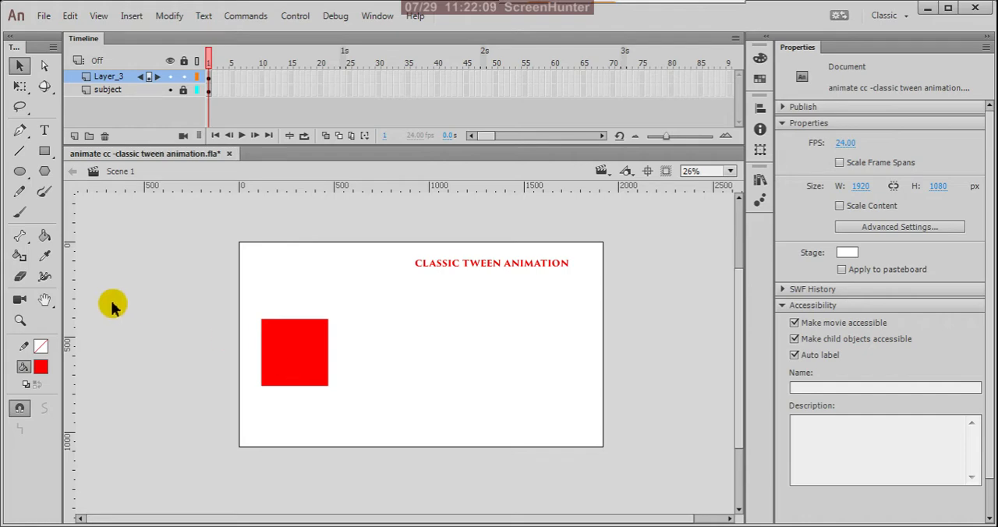
scroll(350, 354, "up", 2)
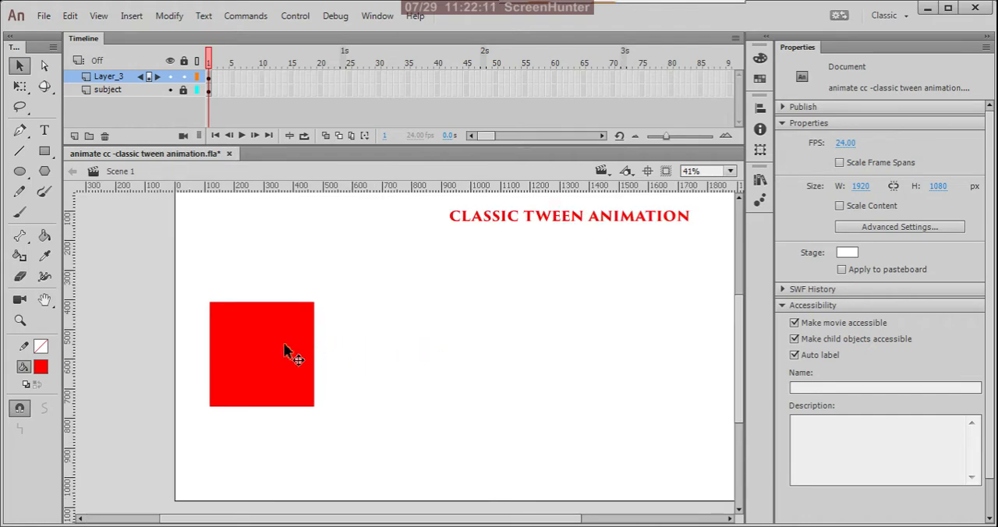
left_click(285, 351)
scroll(257, 360, "up", 2)
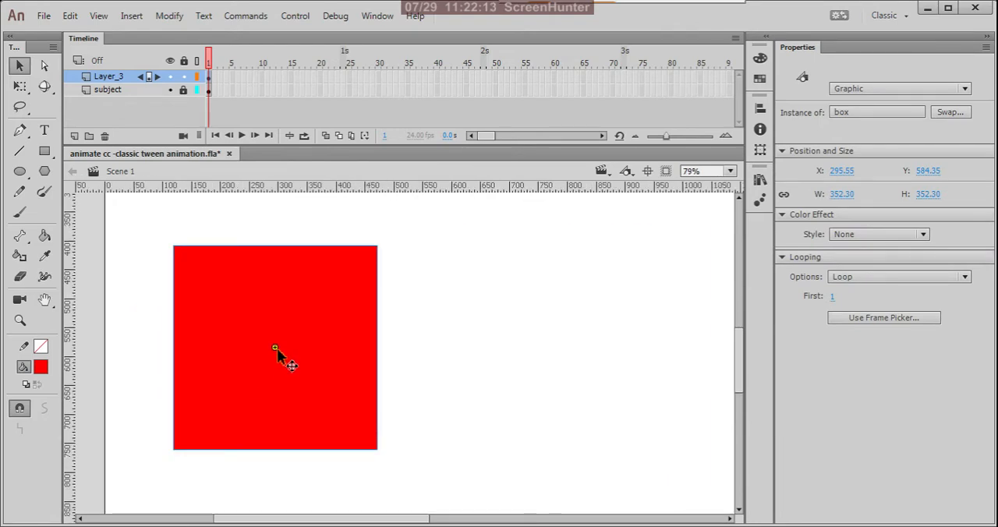
scroll(272, 349, "up", 2)
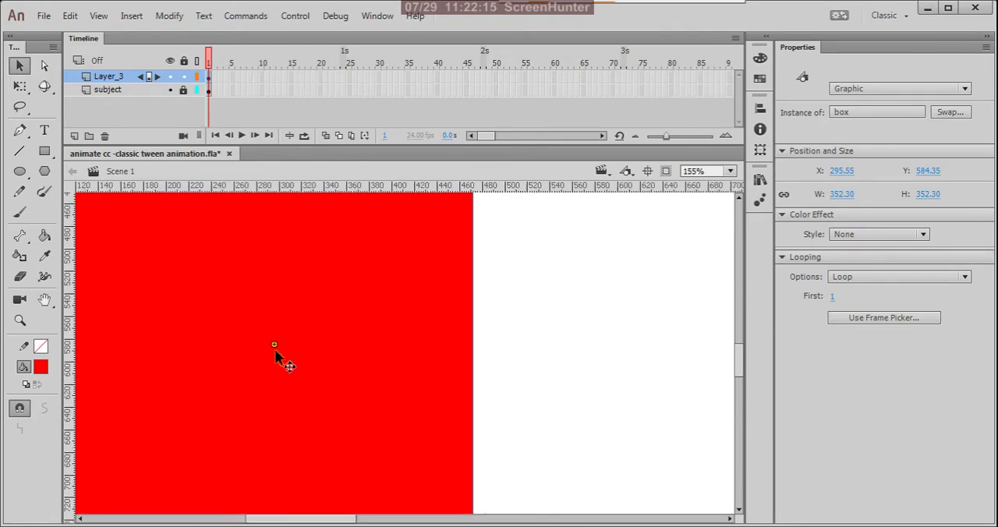
scroll(282, 346, "down", 3)
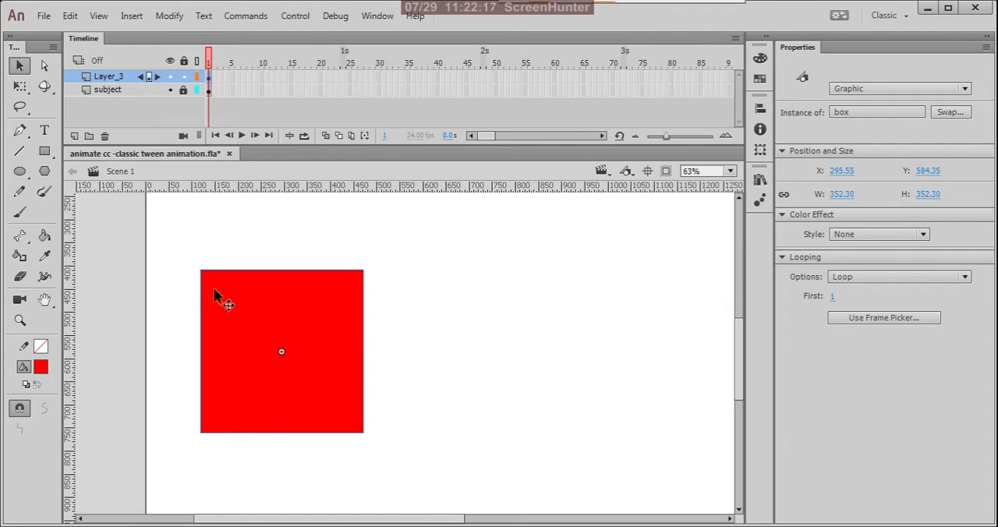
scroll(402, 363, "down", 2)
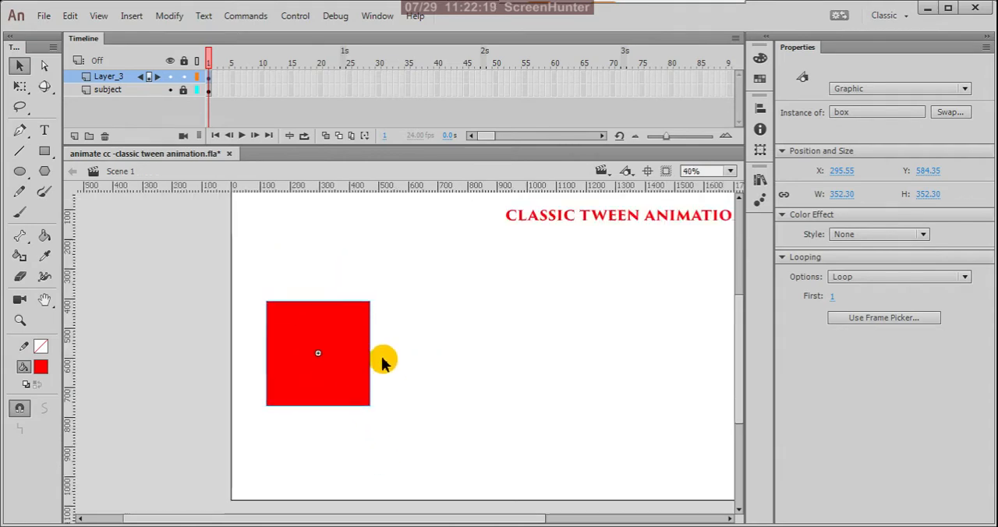
left_click(380, 385)
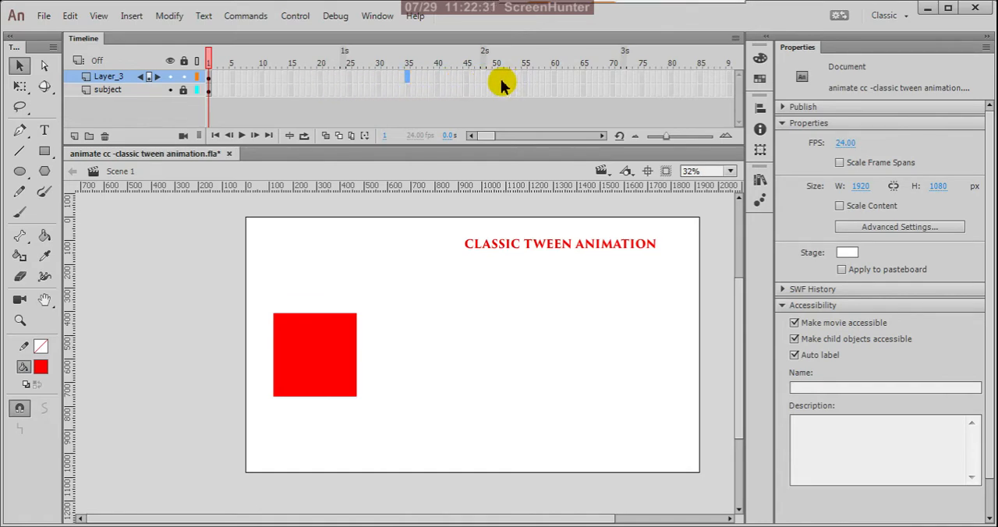
- Insert a keyframe at frame 50 of Layer_3 and compare the box there with the one on frame 1
left_click(495, 78)
right_click(496, 81)
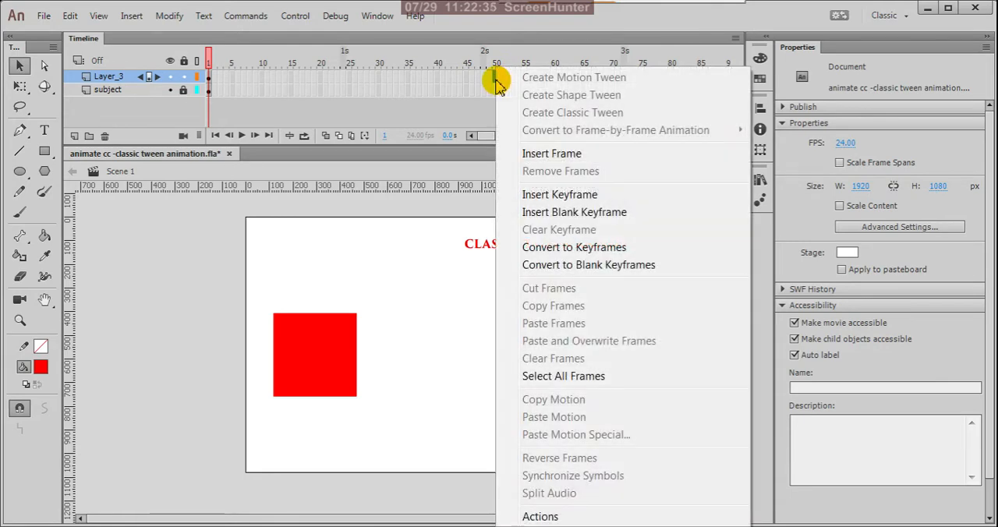
left_click(573, 200)
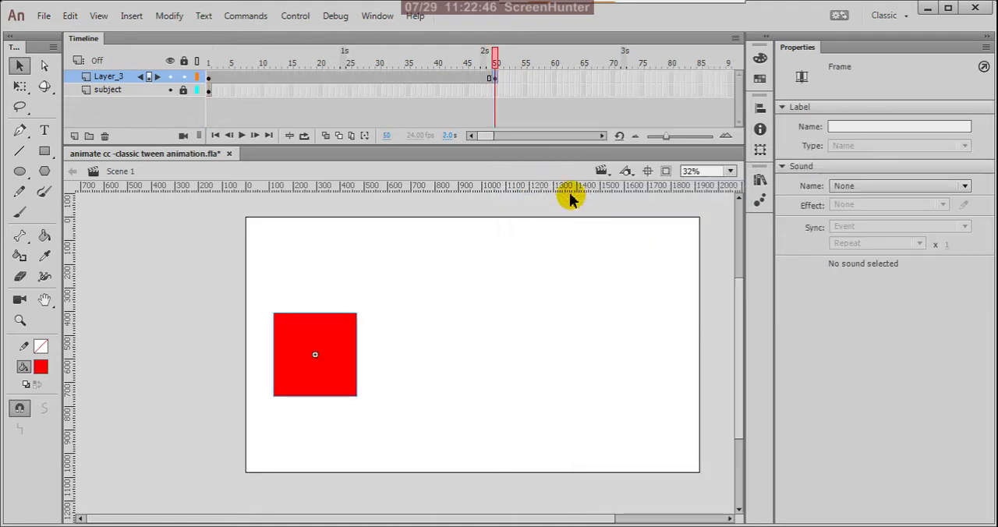
left_click(412, 231)
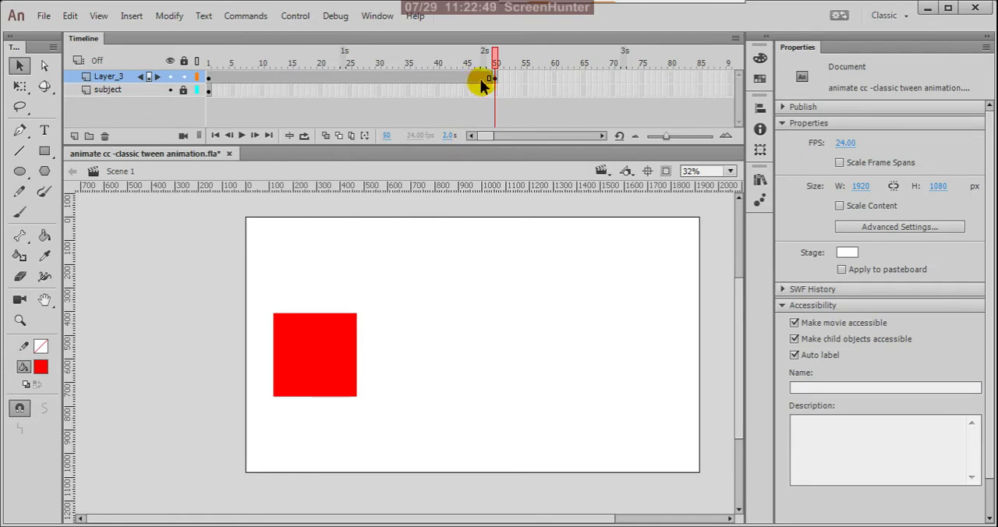
left_click(209, 79)
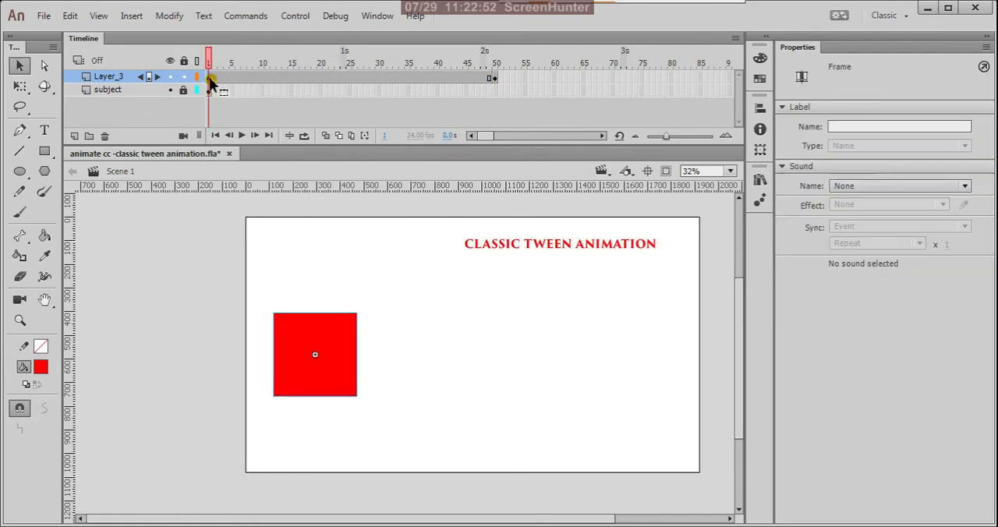
left_click(494, 78)
left_click(493, 79)
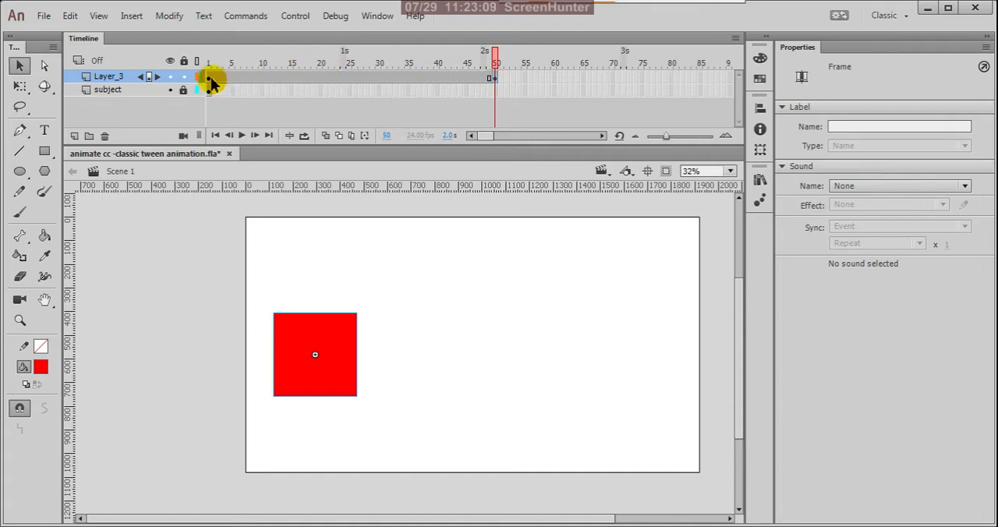
left_click(209, 78)
left_click(494, 78)
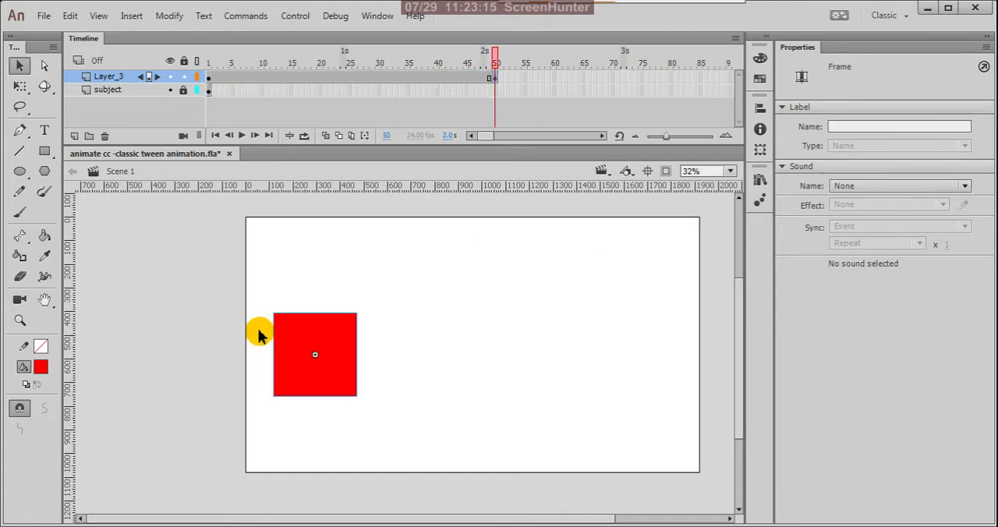
- Try a classic tween between the frame 1 and frame 50 keyframes of Layer_3, scrub through it and undo it
left_click(434, 81)
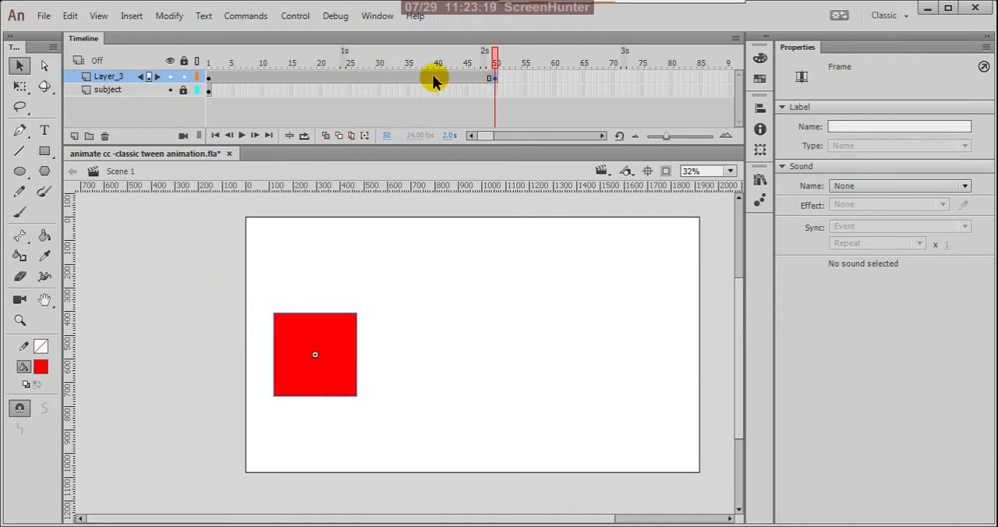
right_click(434, 79)
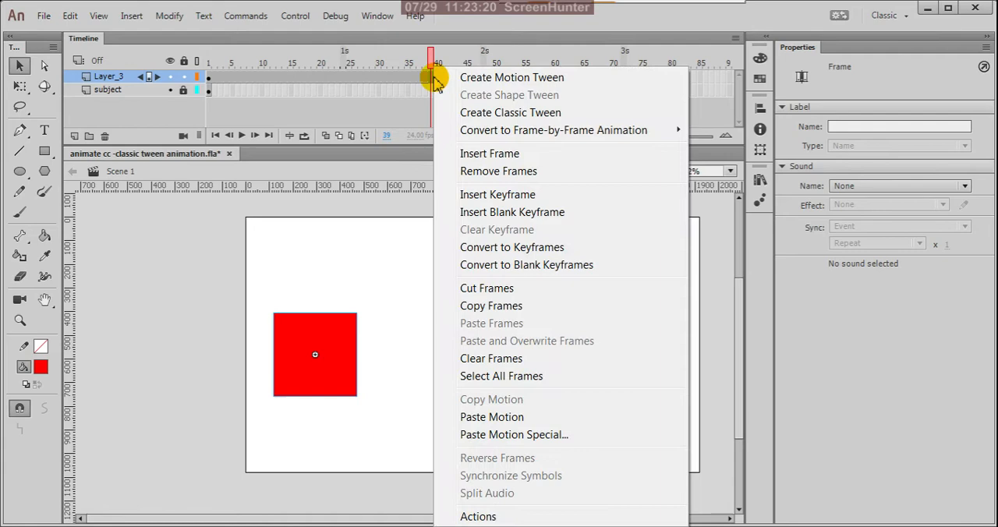
left_click(459, 113)
left_click_drag(434, 61, 162, 96)
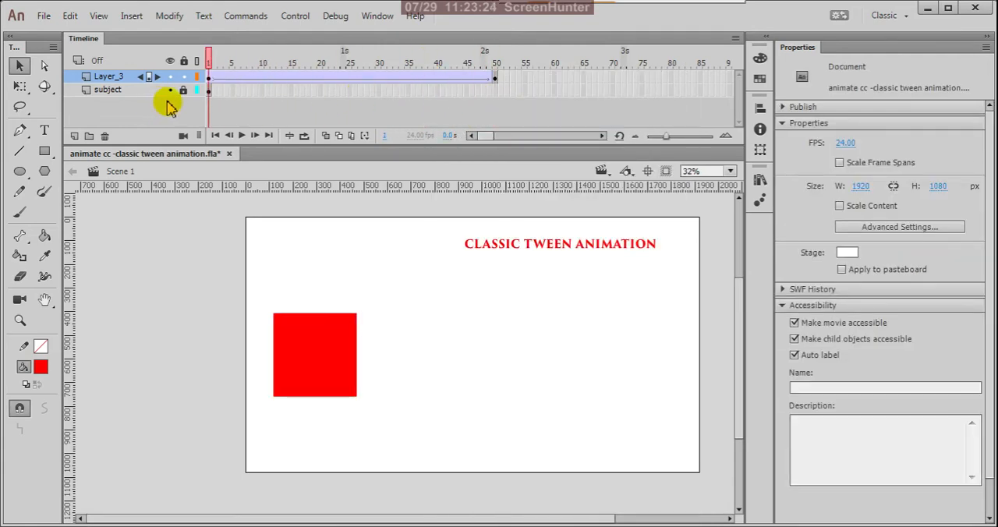
left_click(467, 83)
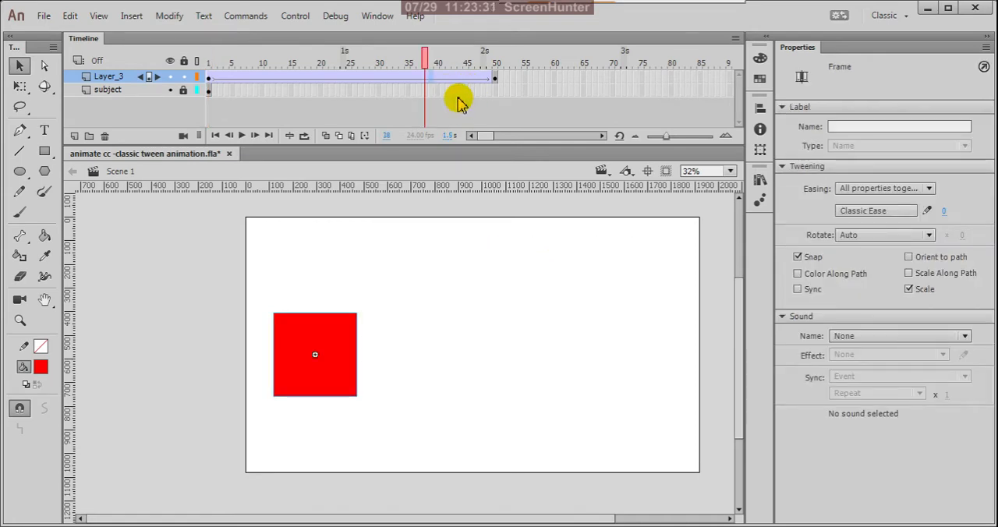
key("ctrl+z")
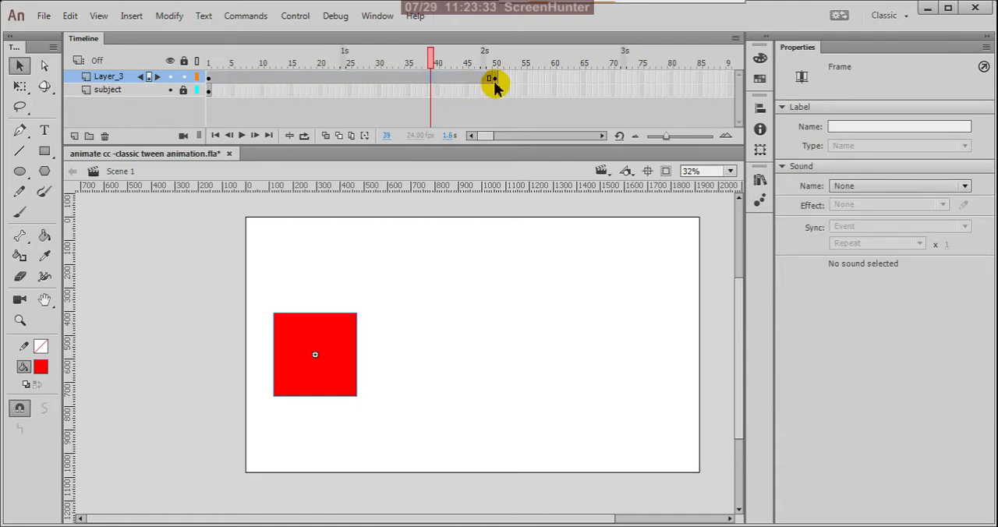
- On the frame 50 keyframe of Layer_3, move the box instance horizontally to the right part of the stage, at about X 1597
left_click(490, 79)
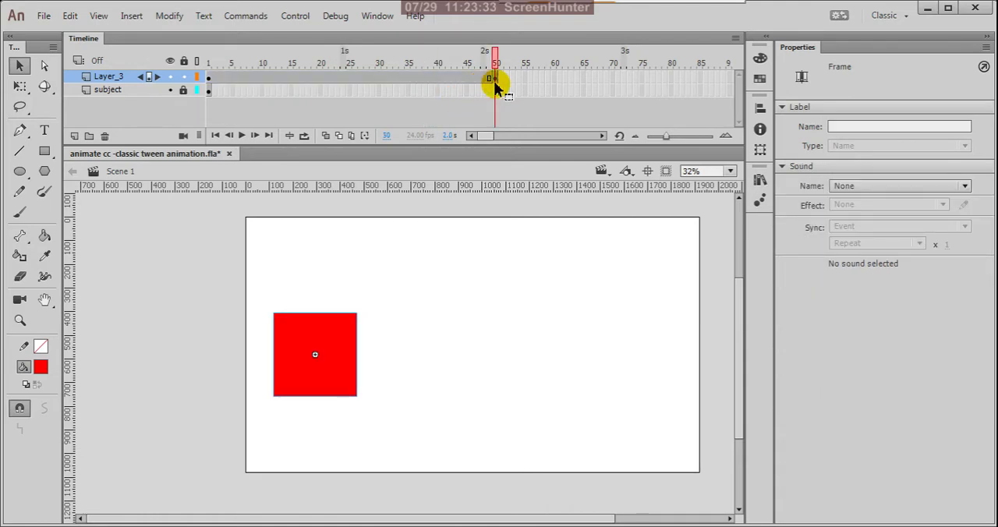
left_click(209, 79)
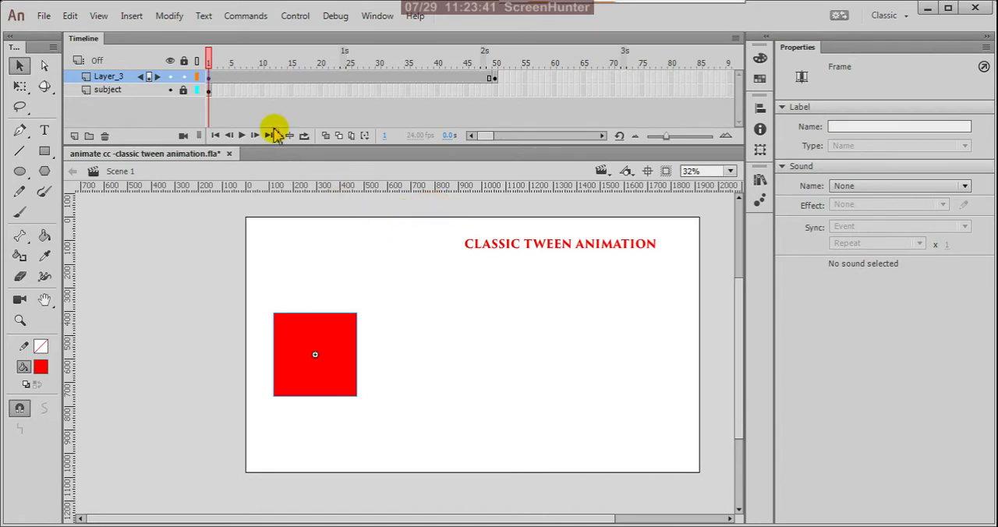
left_click(493, 81)
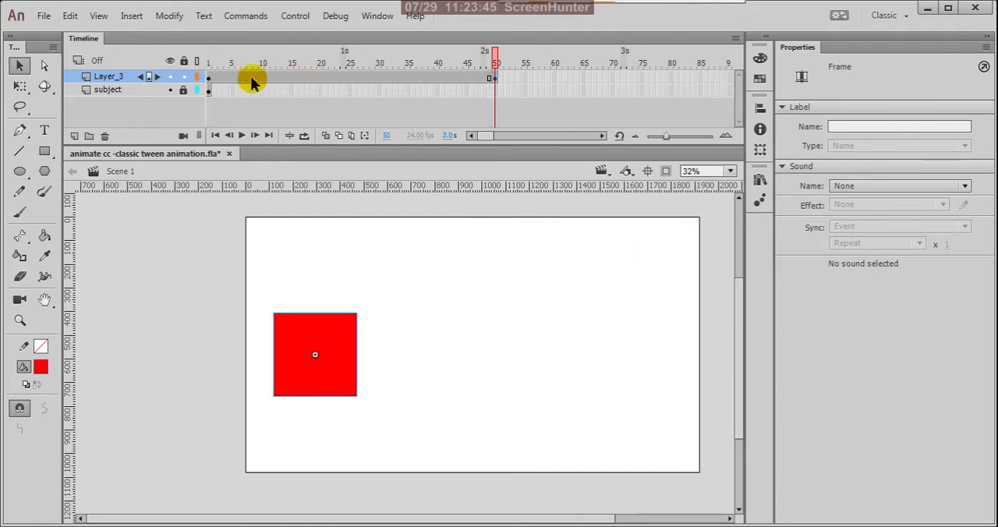
left_click(208, 79)
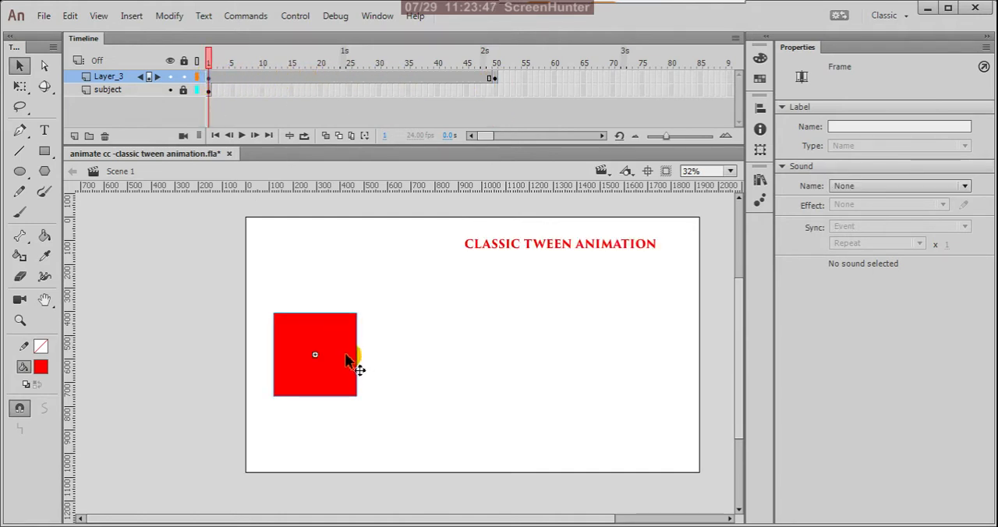
left_click(347, 361)
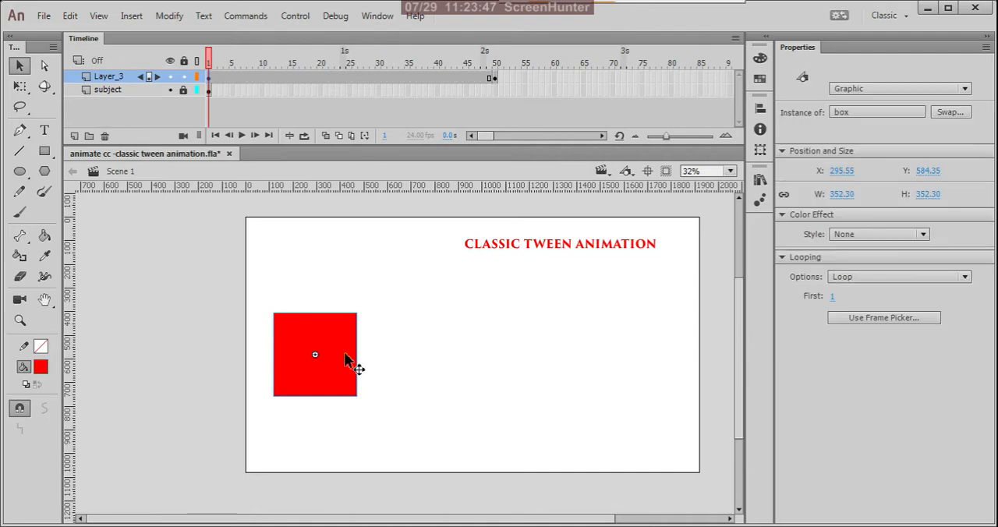
left_click(495, 80)
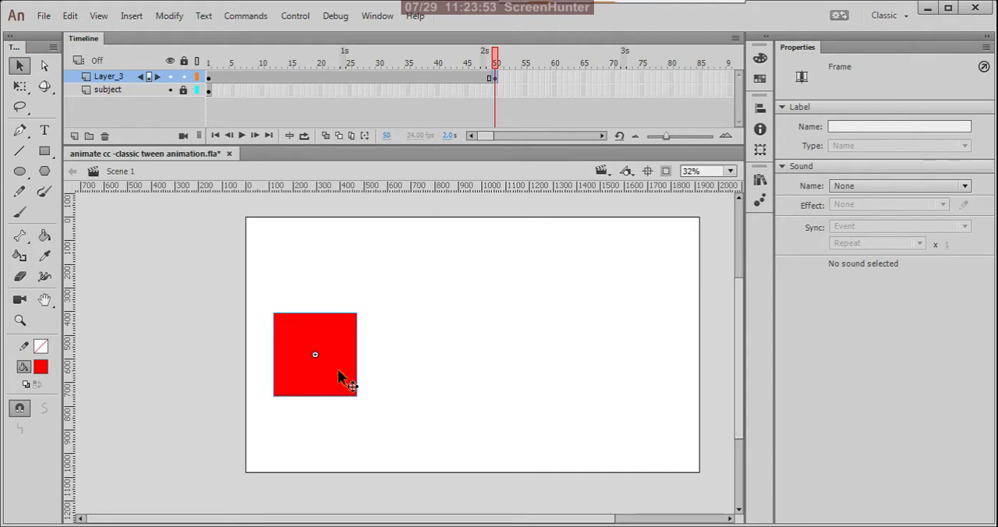
left_click_drag(338, 372, 646, 367)
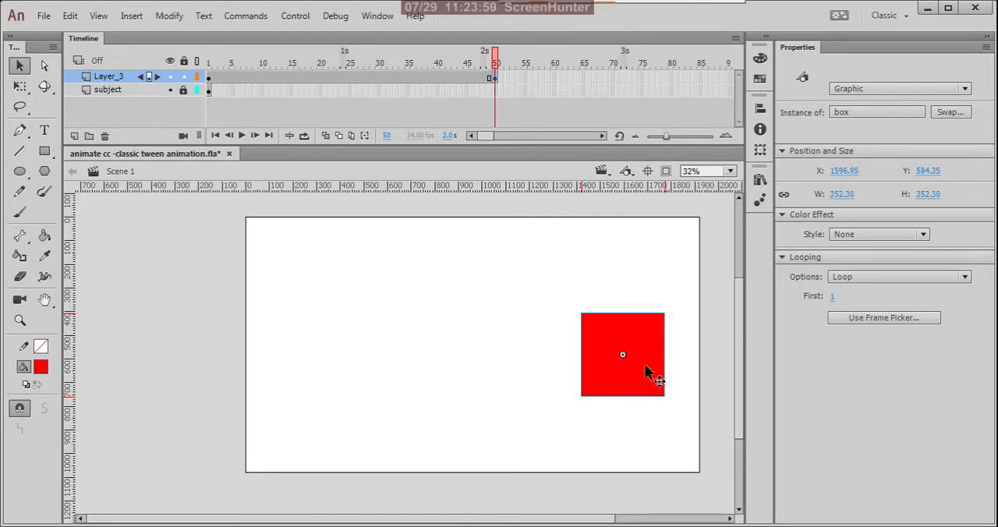
- Compare the box's position on frames 1 and 50 and check the frames between the two keyframes
left_click(209, 76)
left_click_drag(208, 77, 495, 83)
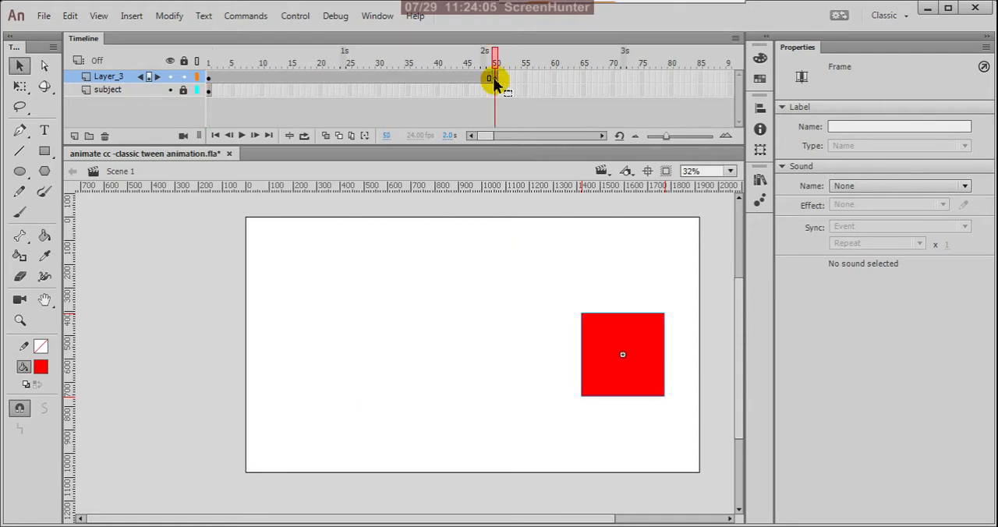
left_click(454, 79)
left_click(382, 81)
left_click(303, 78)
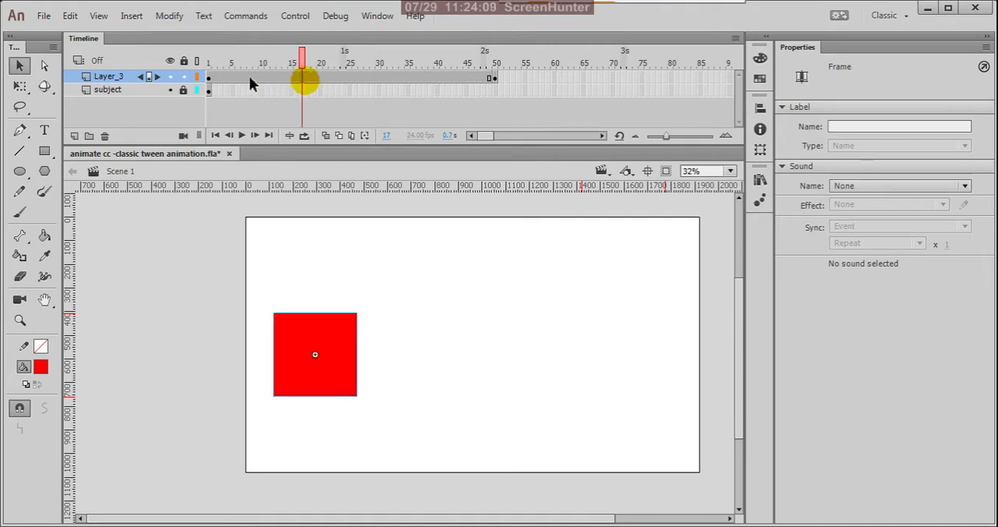
left_click(219, 80)
left_click(383, 81)
left_click(432, 80)
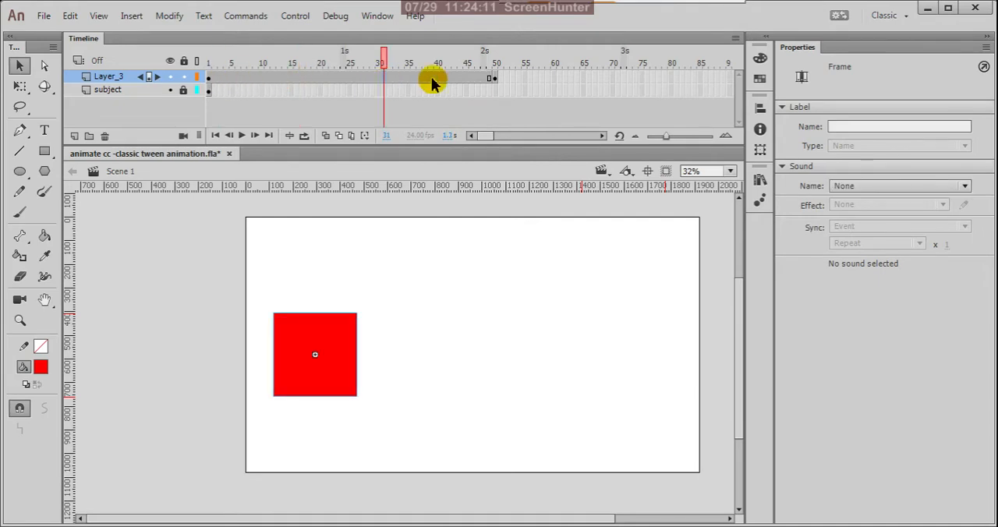
- Create a classic tween between the frame 1 and frame 50 keyframes of Layer_3
right_click(421, 78)
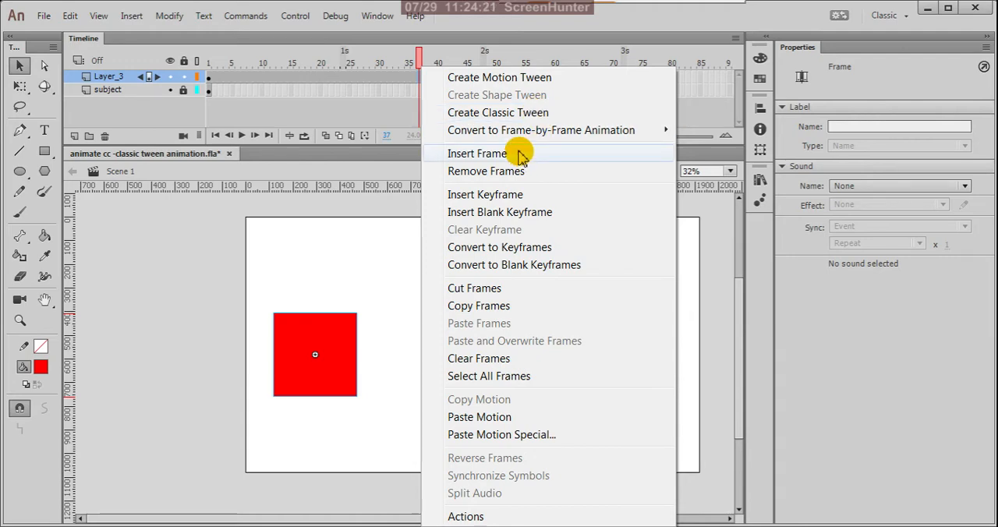
mouse_move(555, 137)
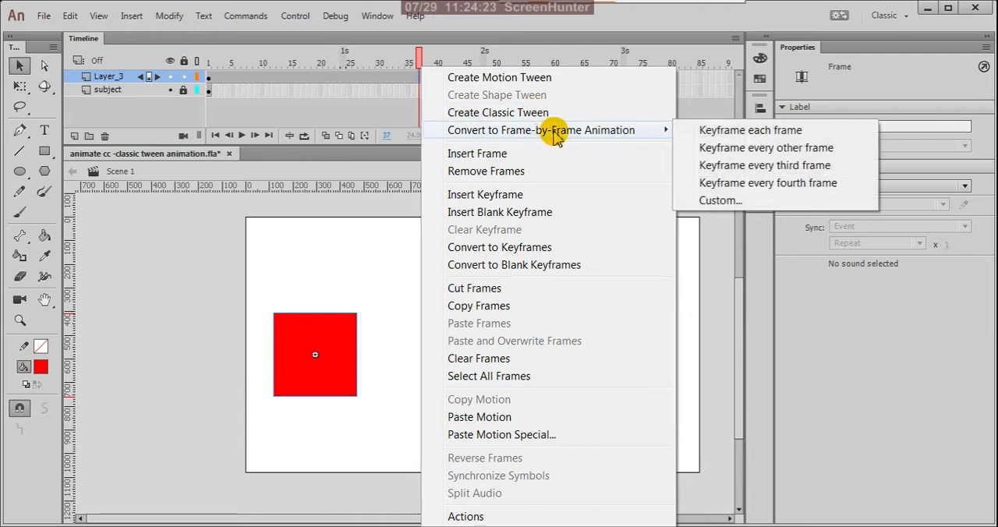
left_click(500, 117)
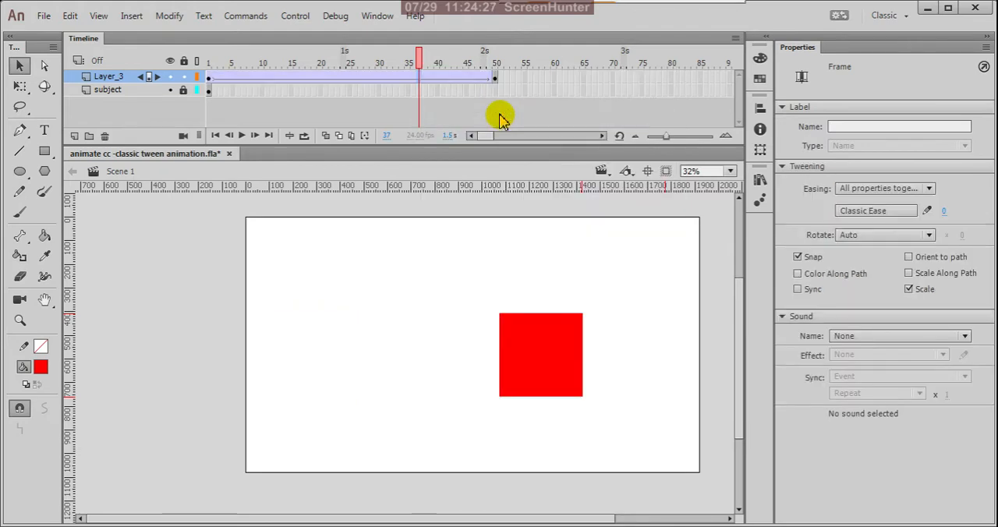
- Scrub the tween back to frame 1 and play the animation twice to preview the box's movement
left_click(416, 67)
left_click_drag(419, 66, 205, 109)
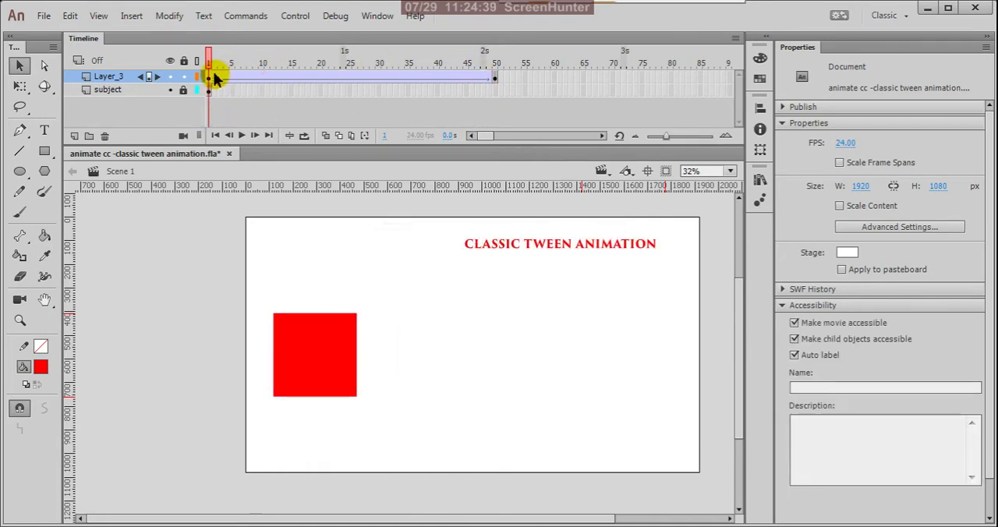
left_click(242, 137)
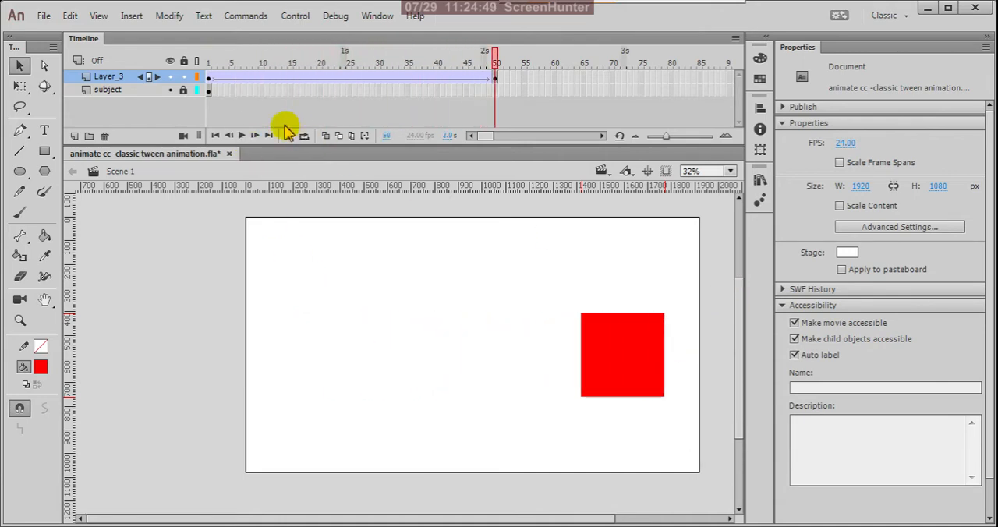
left_click(242, 137)
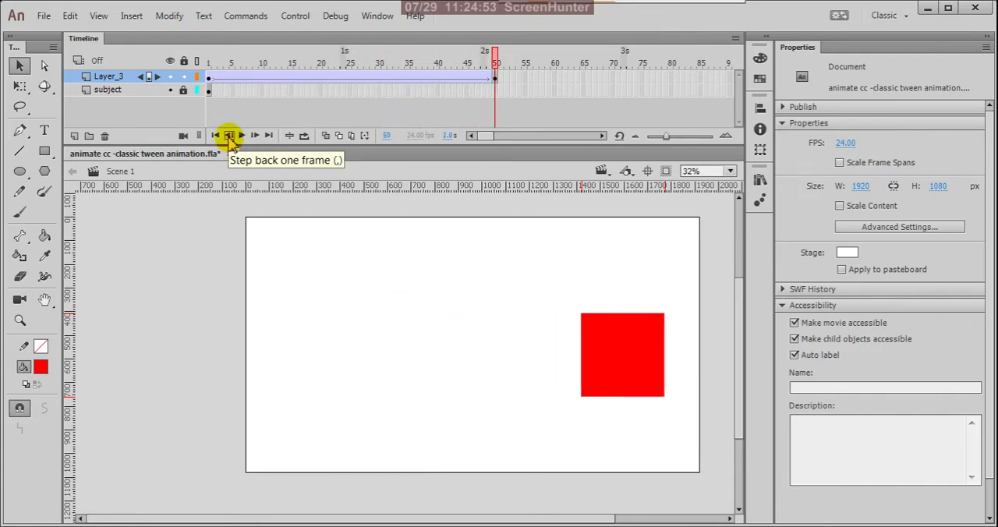
- Step back frame by frame from the end, return to the first frame, step forward to frame 4 and go to the last frame
left_click(230, 137)
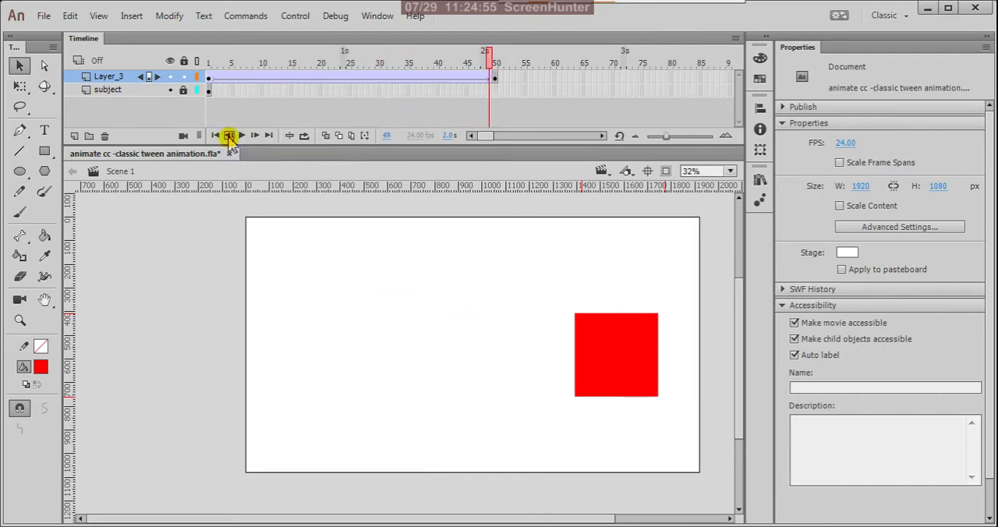
left_click(230, 137)
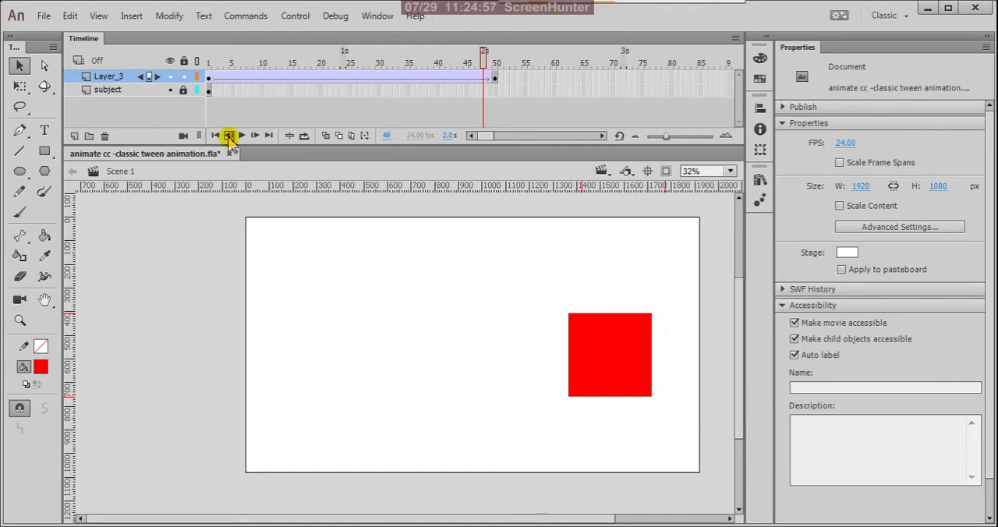
left_click(229, 136)
left_click(229, 137)
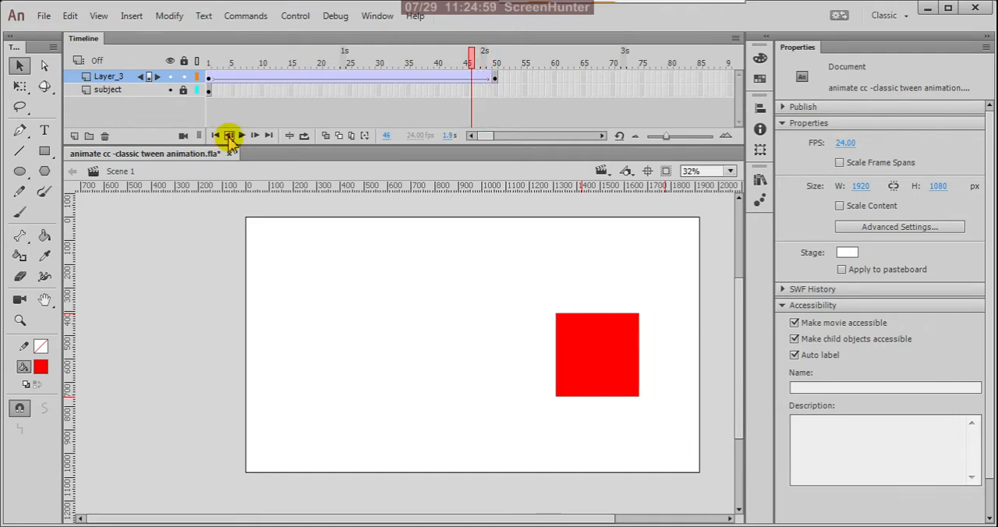
left_click(229, 137)
left_click(230, 137)
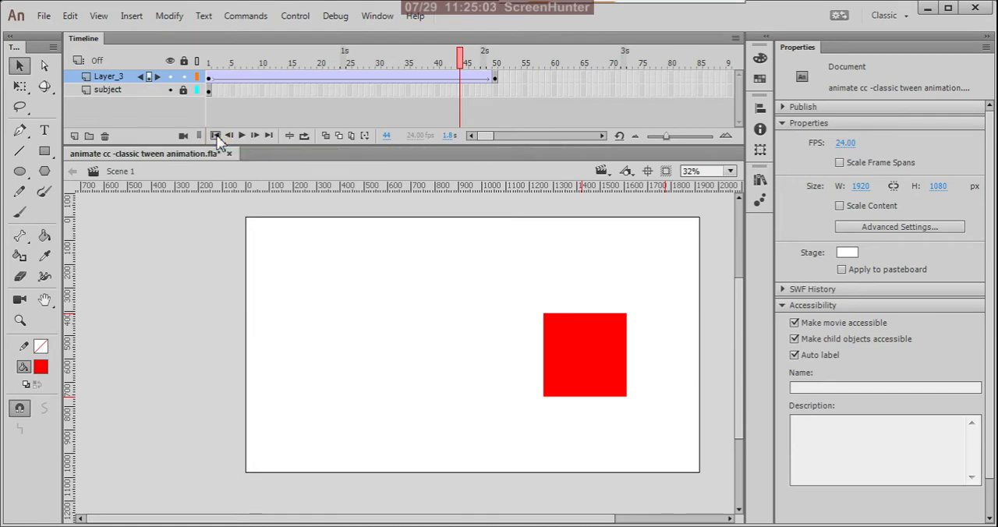
left_click(216, 136)
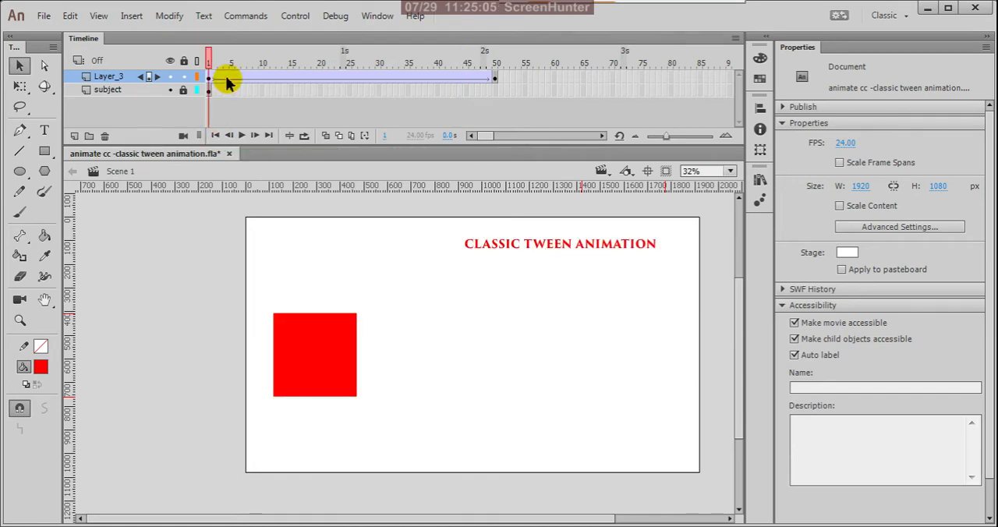
left_click(254, 135)
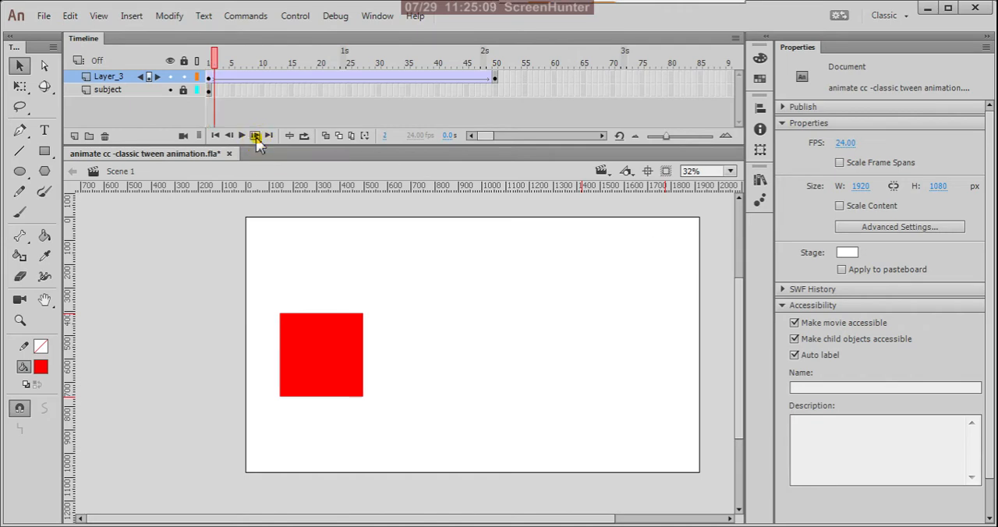
left_click(255, 135)
left_click(256, 135)
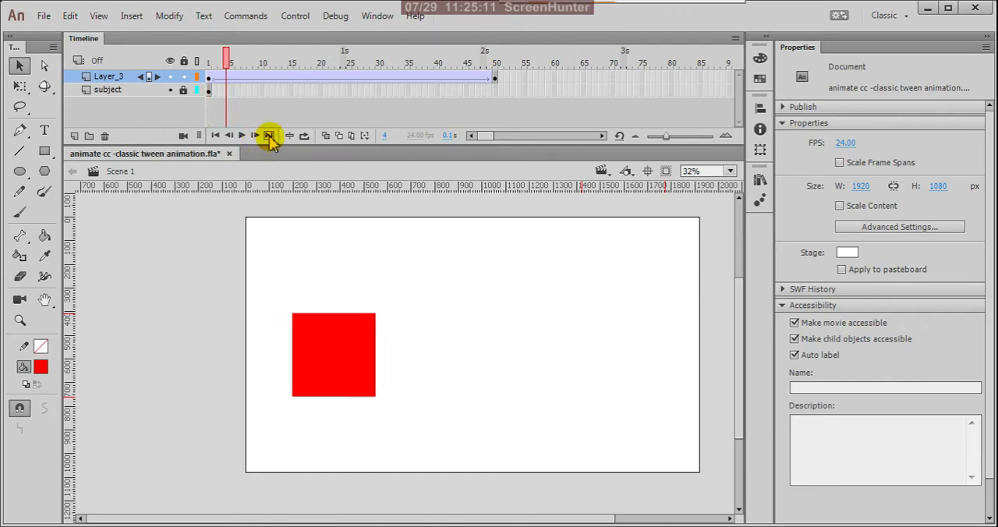
left_click(269, 135)
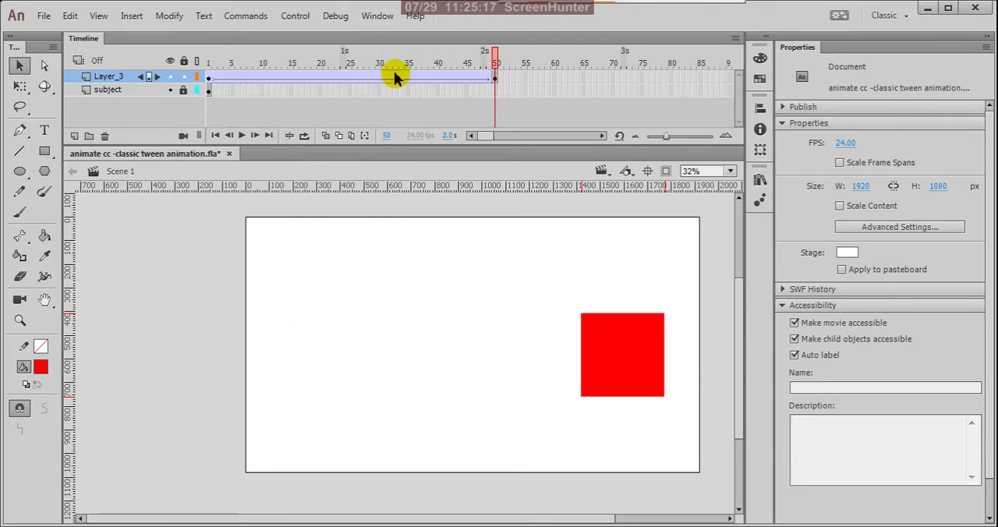
- Check the box at the frame 1 and frame 50 keyframes, test the movie, and close the test window
left_click_drag(494, 67, 502, 112)
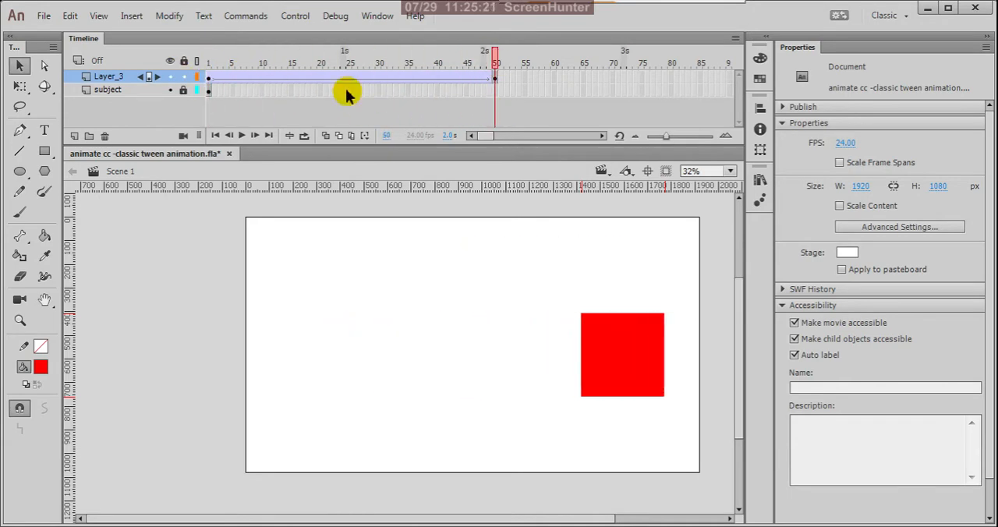
left_click_drag(209, 80, 496, 81)
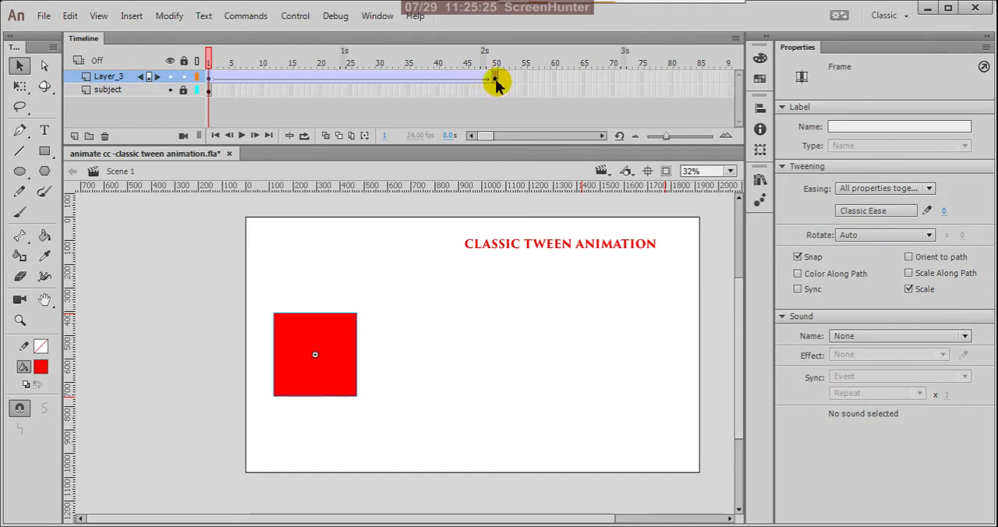
left_click(496, 79)
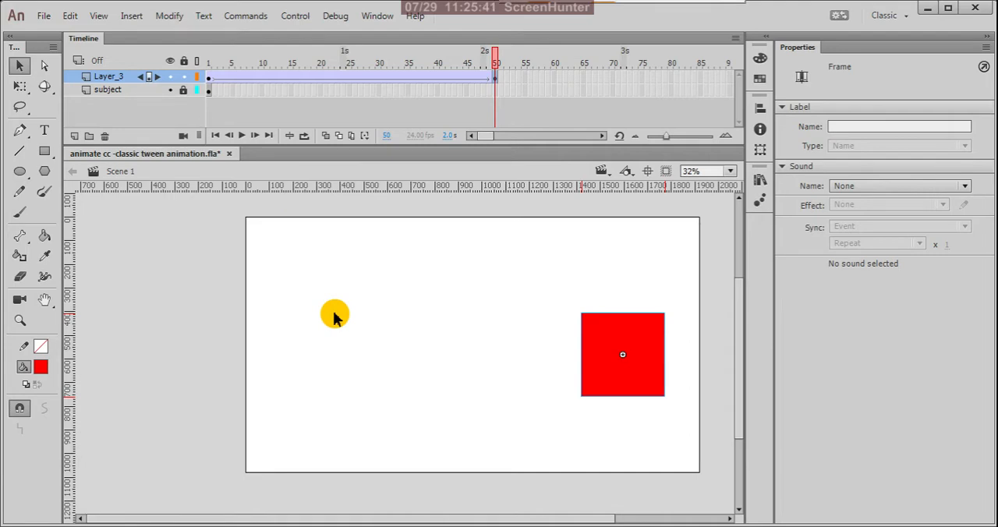
key("ctrl+Return")
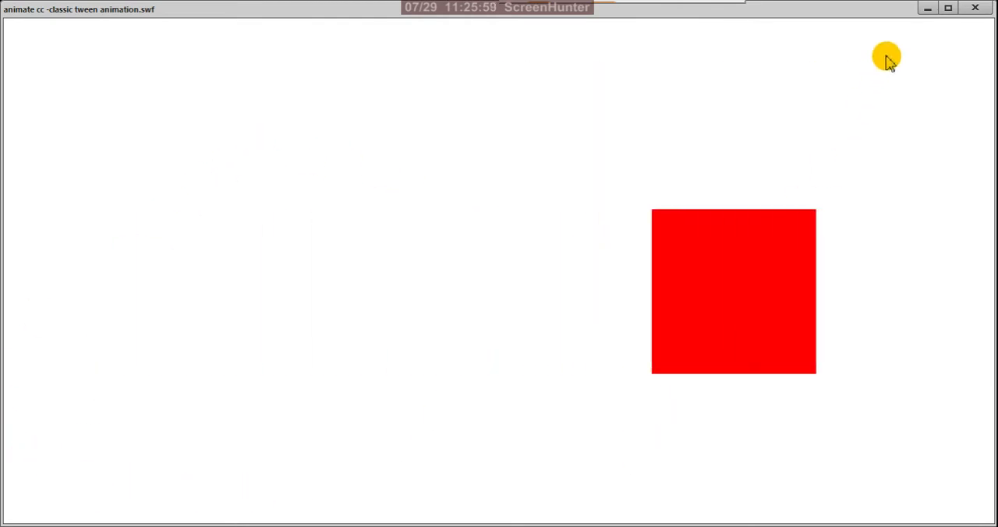
left_click(976, 11)
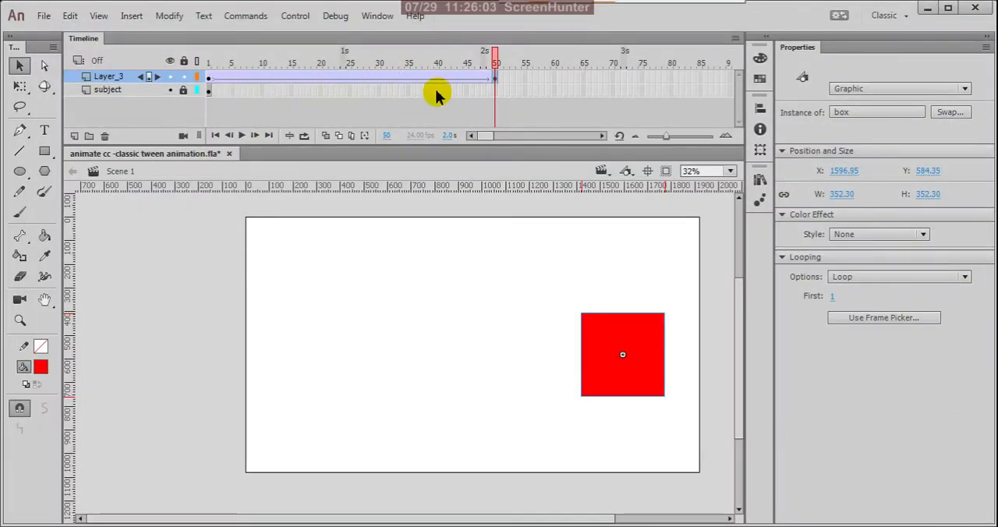
- Turn on Onion Skin at frame 1, extend its range to frame 50, and examine the box's in-between positions
left_click_drag(496, 56, 185, 71)
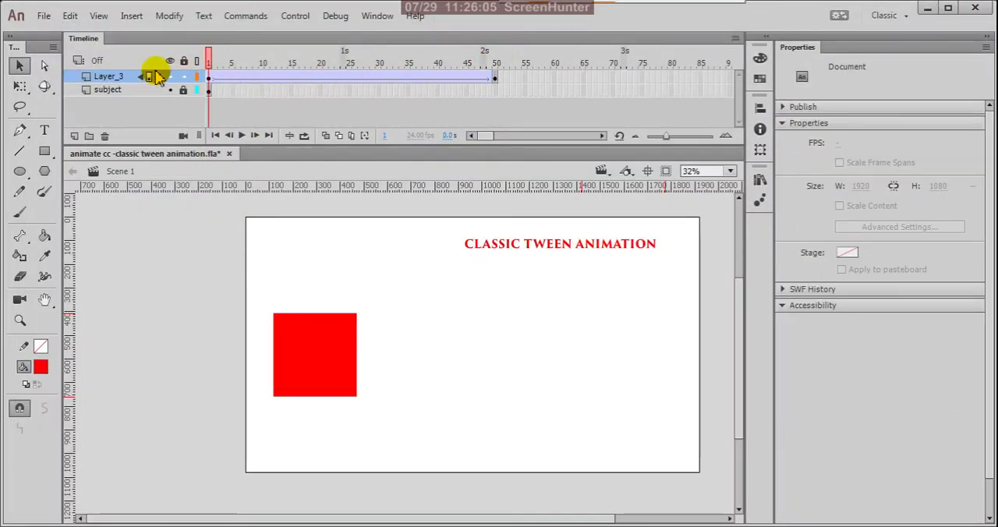
left_click(326, 136)
left_click_drag(228, 62, 499, 109)
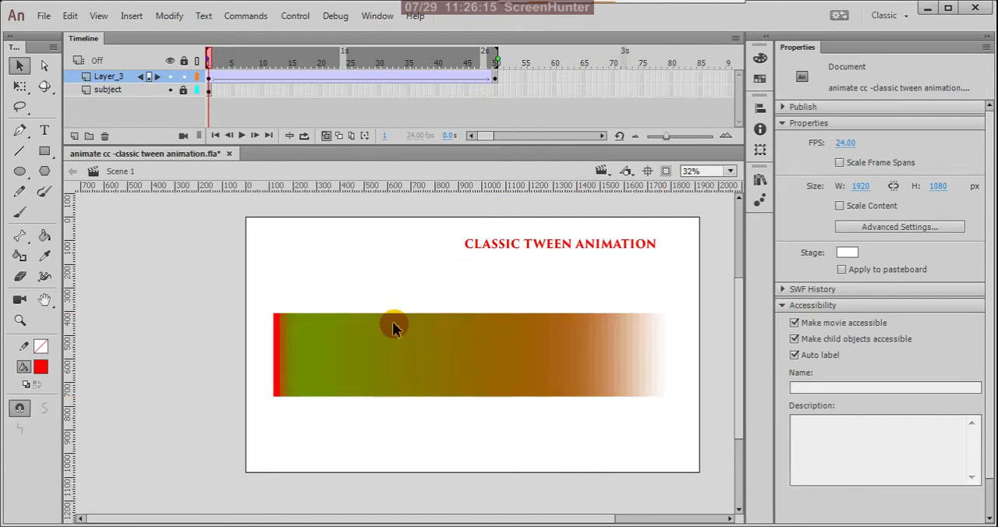
scroll(610, 342, "up", 3)
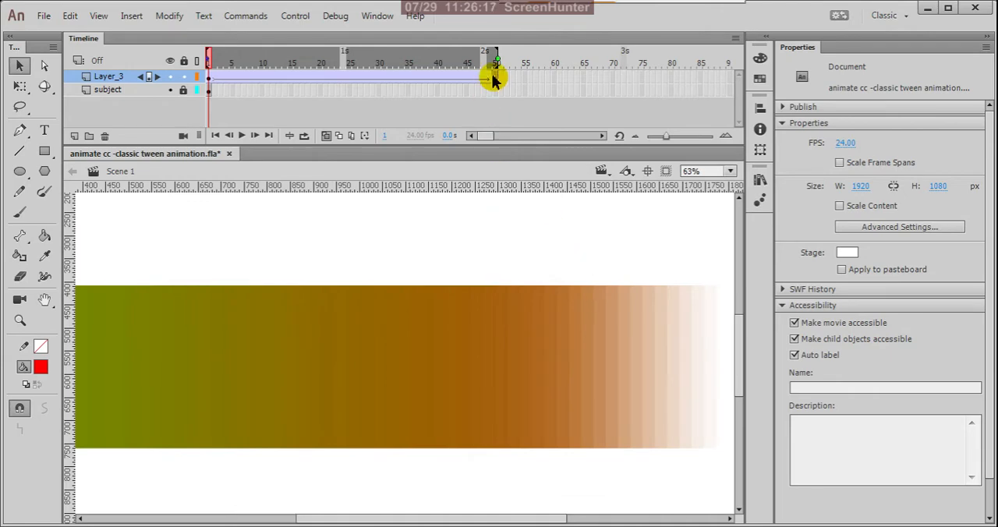
scroll(604, 313, "down", 2)
scroll(605, 318, "down", 1)
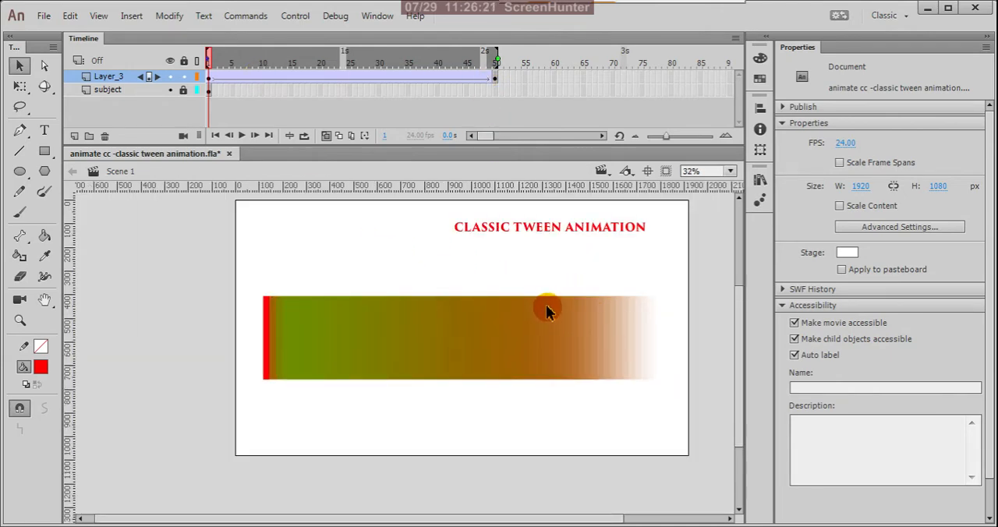
scroll(269, 336, "up", 7)
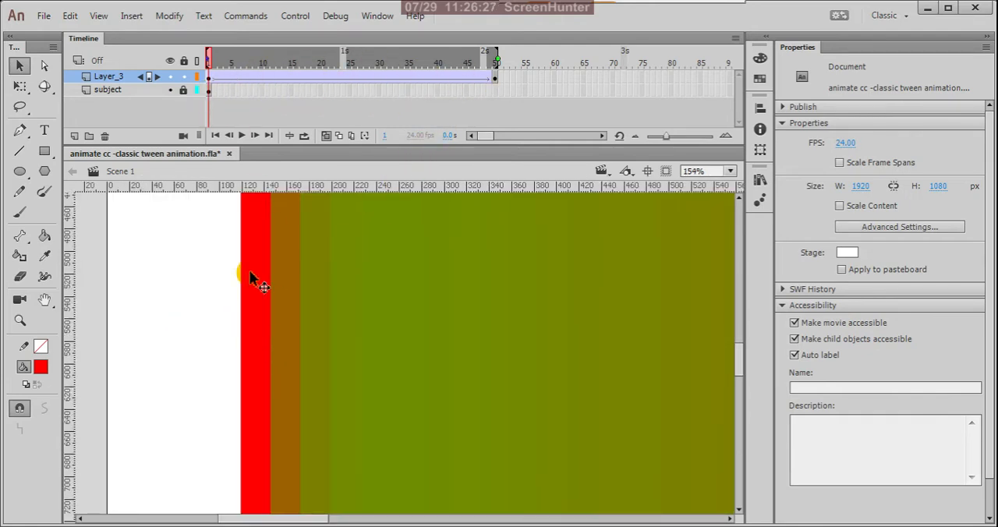
scroll(253, 282, "down", 5)
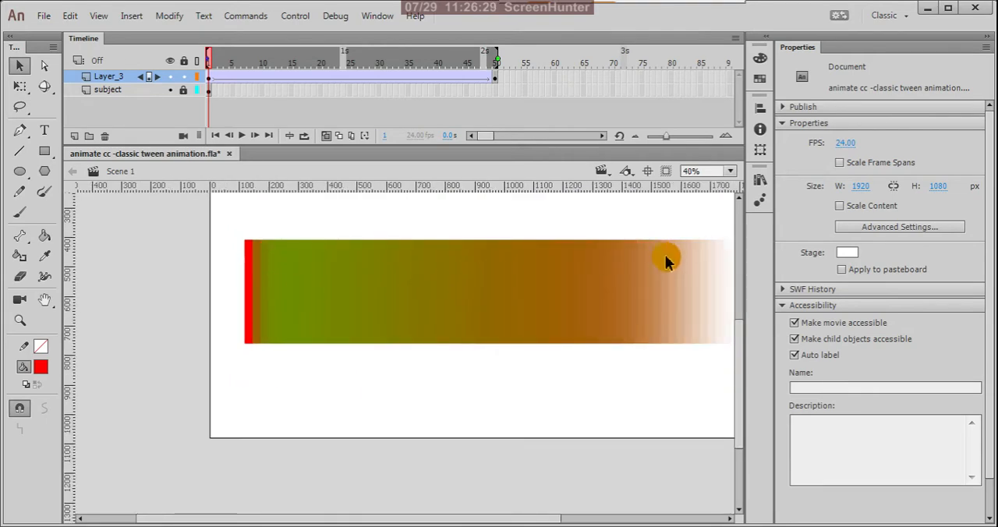
scroll(664, 261, "up", 2)
scroll(249, 254, "down", 2)
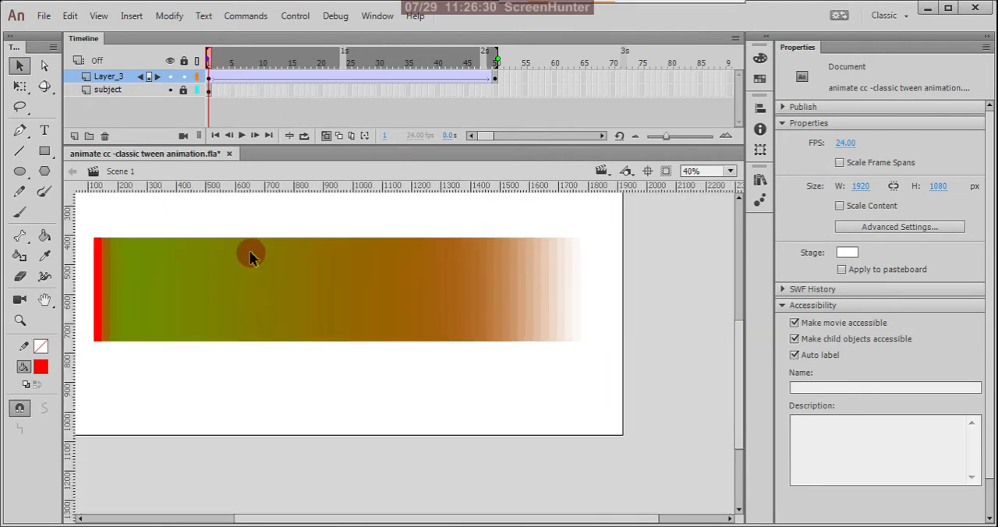
- Show Layer_3 as outlines, inspect the onion-skinned box positions up close, and restore the layer's filled display
left_click(196, 76)
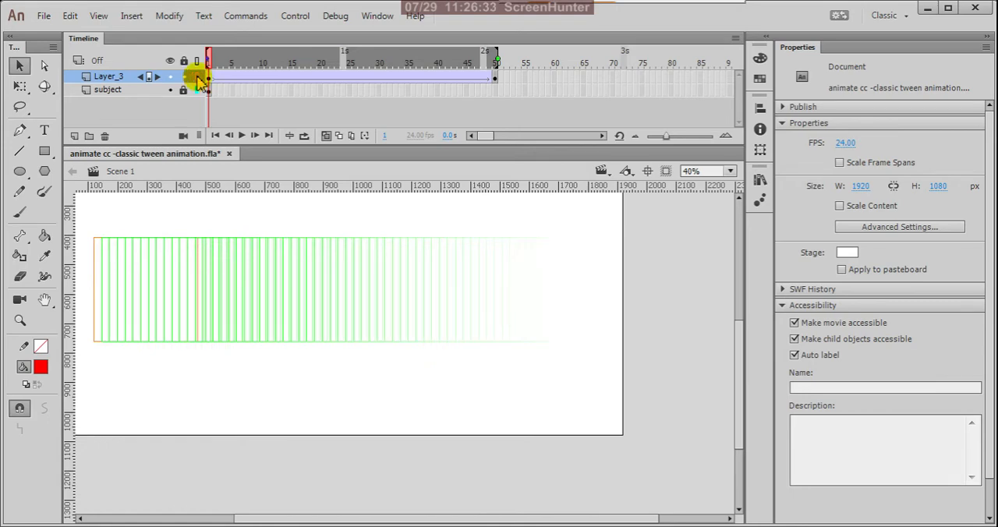
scroll(347, 277, "up", 4)
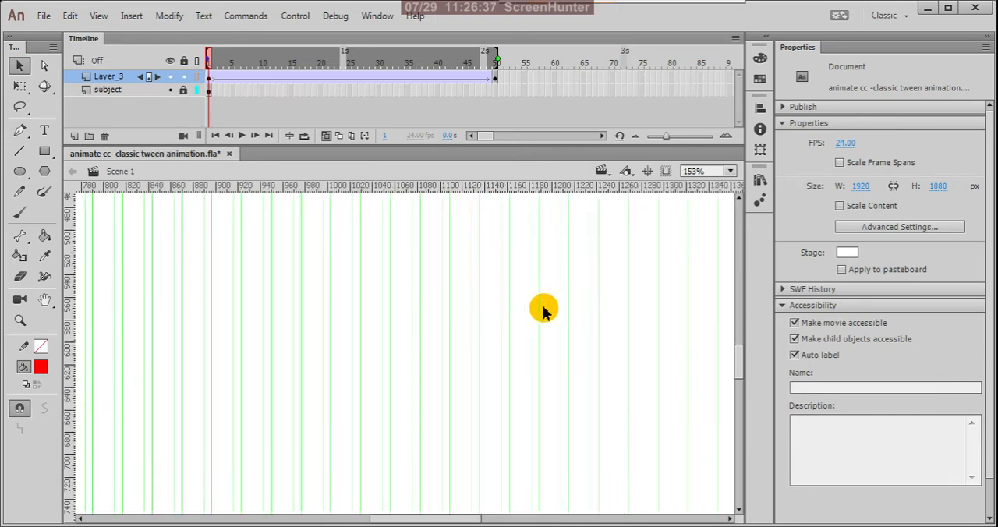
scroll(567, 313, "up", 2)
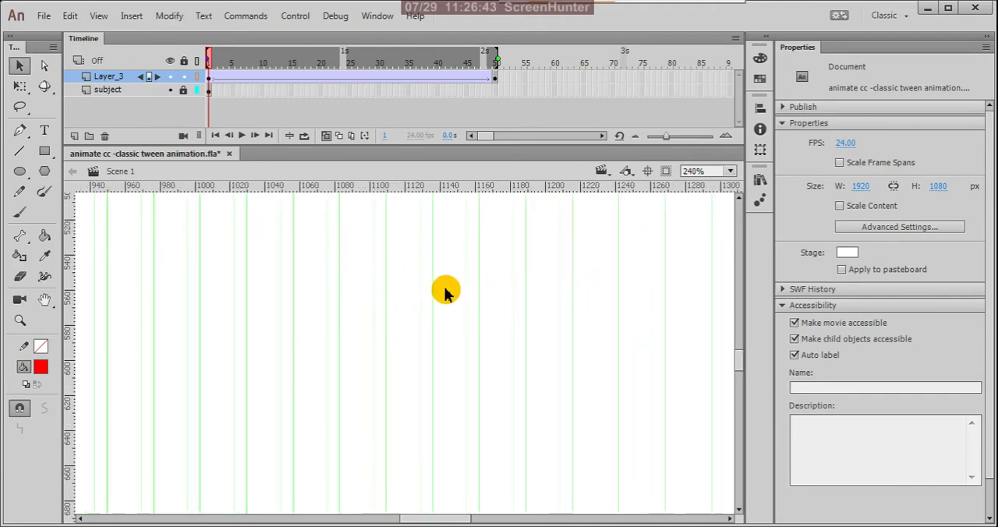
scroll(448, 289, "down", 4)
scroll(557, 307, "down", 2)
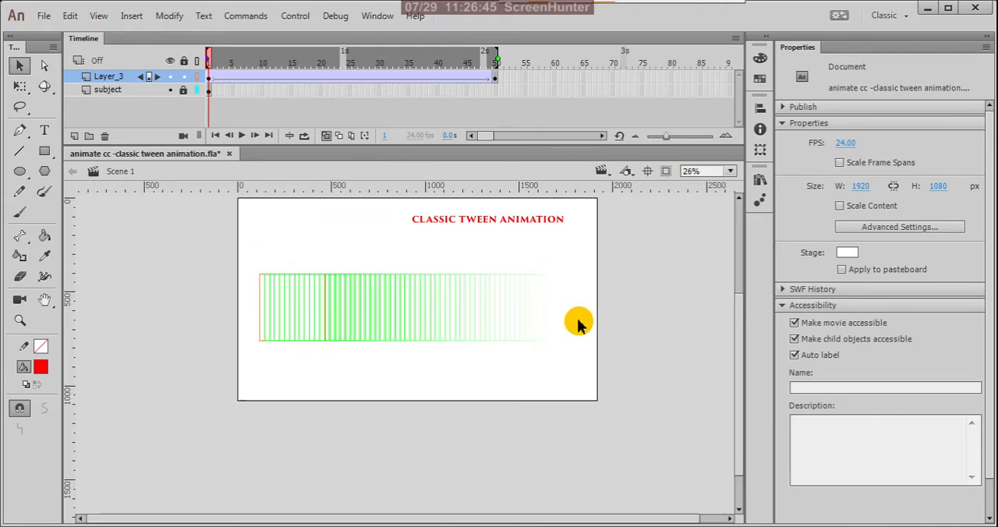
left_click(197, 77)
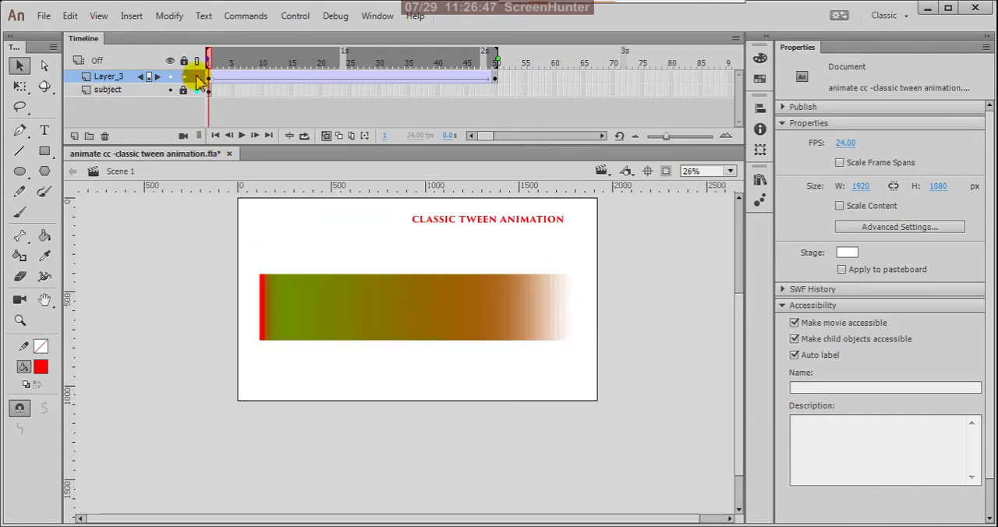
- View the tween with Onion Skin Outlines, switch back to regular Onion Skin, and turn onion skinning off
left_click(340, 138)
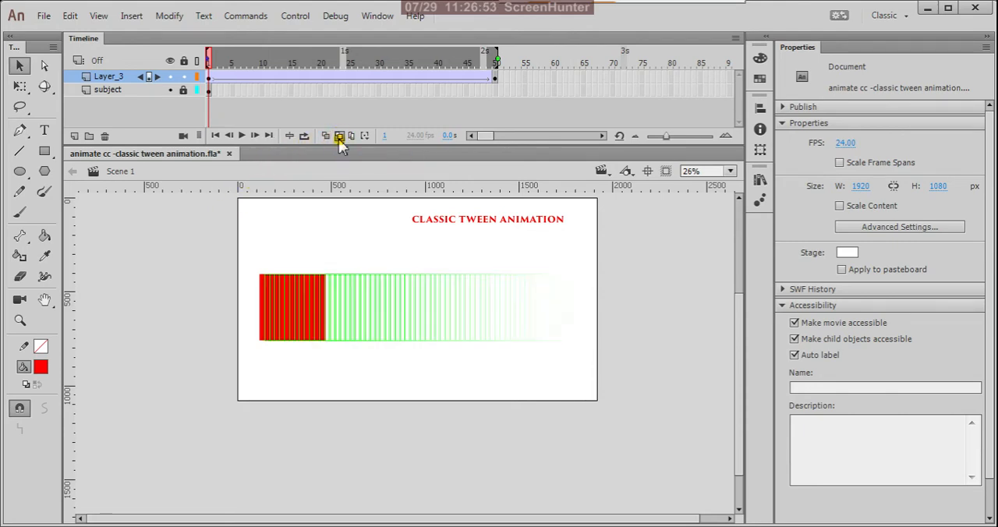
left_click(198, 78)
left_click(197, 76)
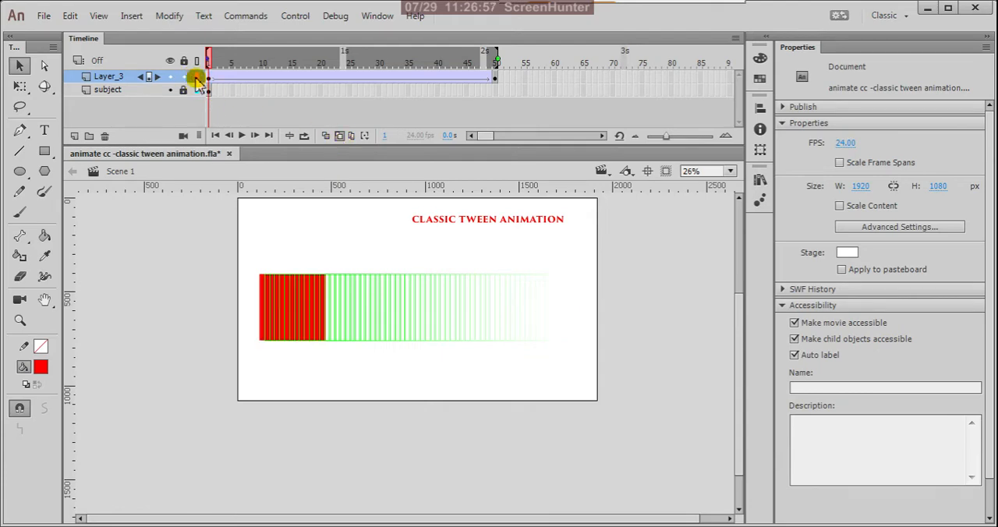
scroll(461, 310, "up", 3)
scroll(460, 310, "down", 3)
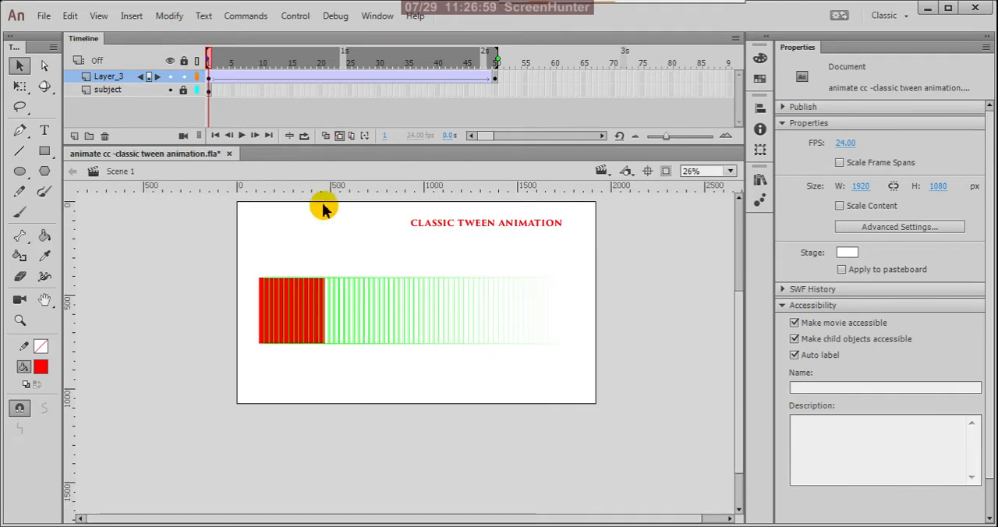
left_click(326, 136)
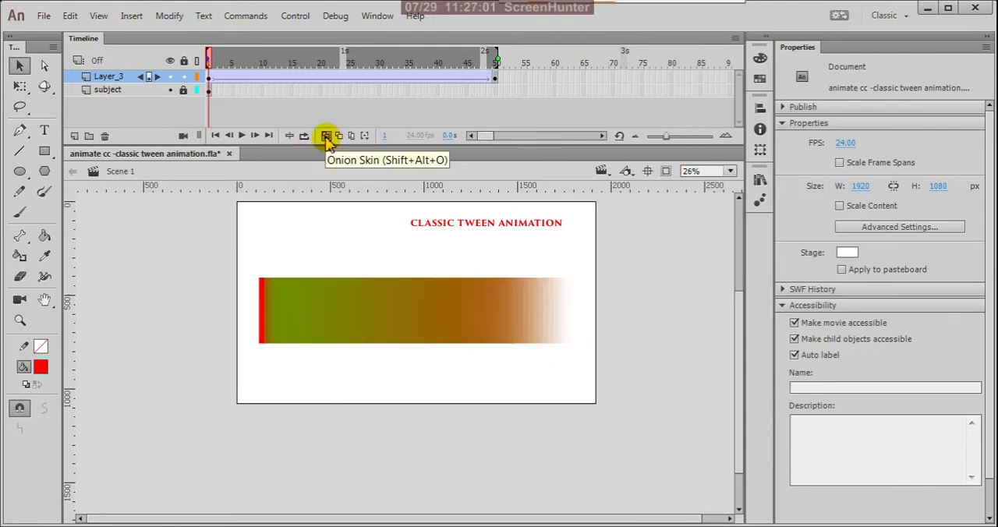
left_click(326, 137)
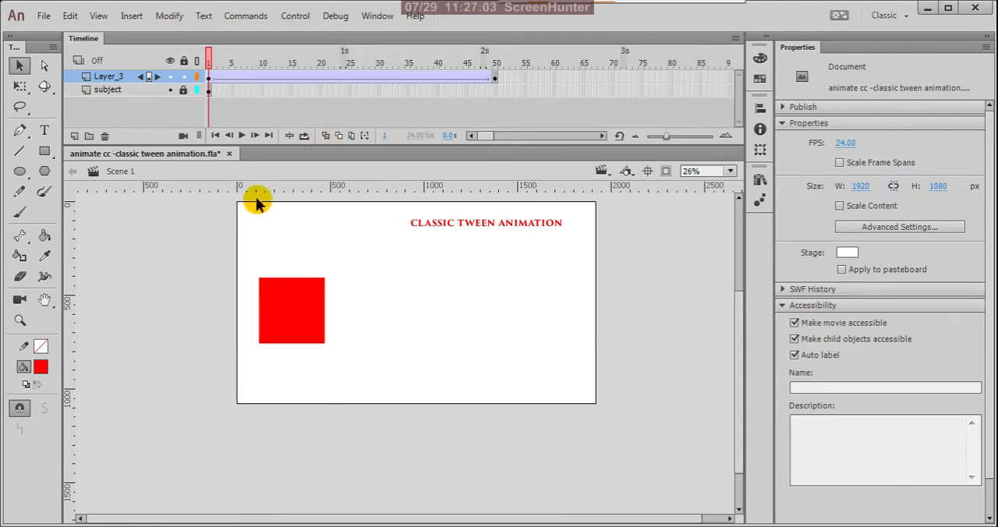
- Scrub the box animation to frame 50 and remove the classic tween from Layer_3
left_click_drag(211, 61, 500, 142)
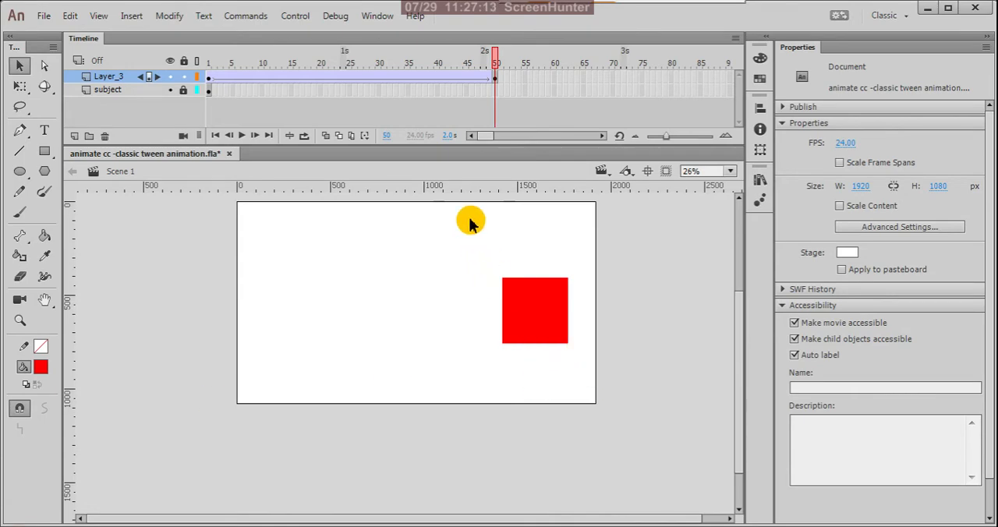
right_click(448, 78)
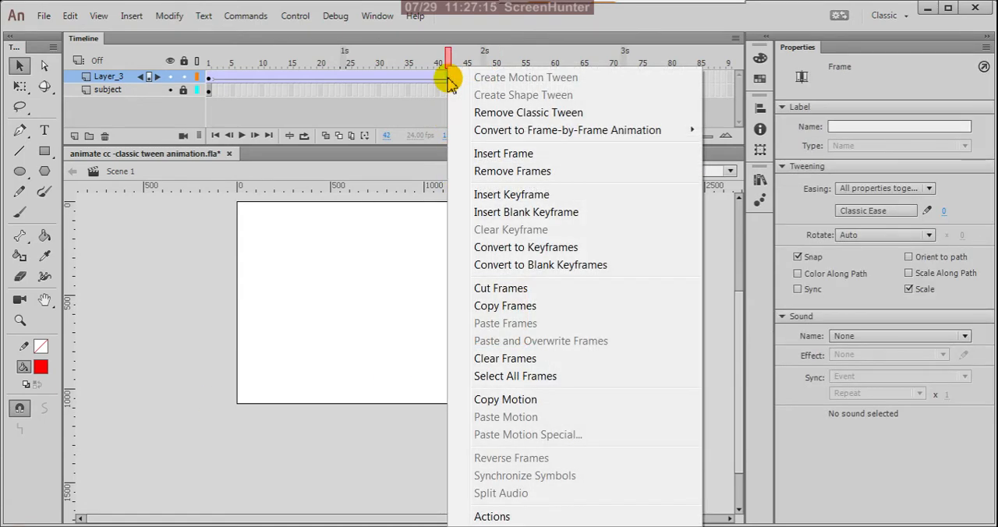
left_click(479, 110)
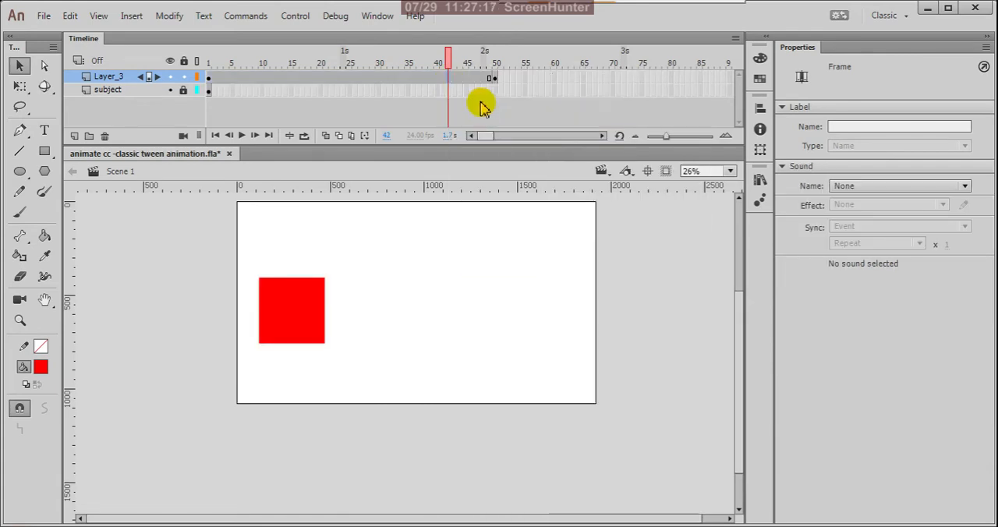
- Remove all Layer_3 frames from frame 2 to frame 53, keeping only the keyframe at frame 1
left_click_drag(512, 80, 212, 83)
right_click(212, 82)
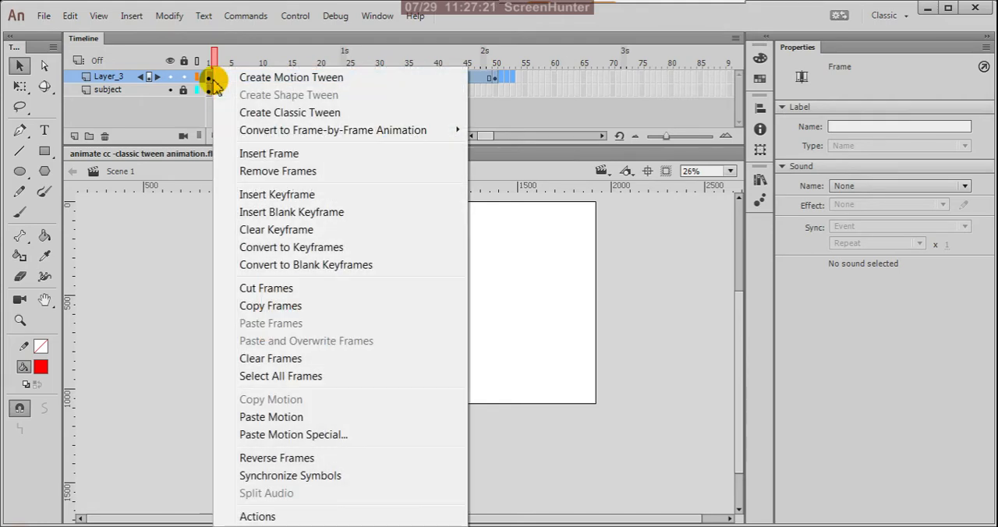
left_click(234, 171)
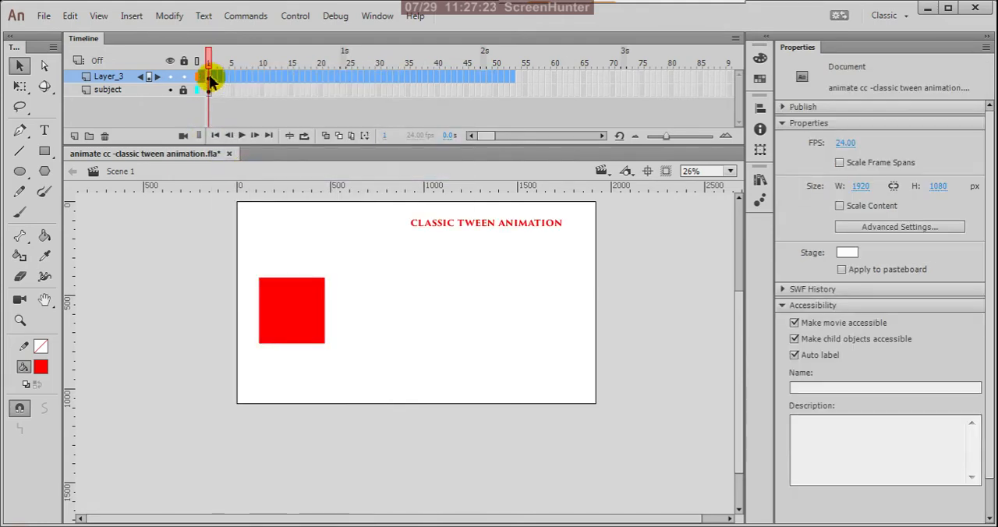
- Extend Layer_3 from its frame 1 keyframe by inserting a regular frame at frame 50
left_click(211, 78)
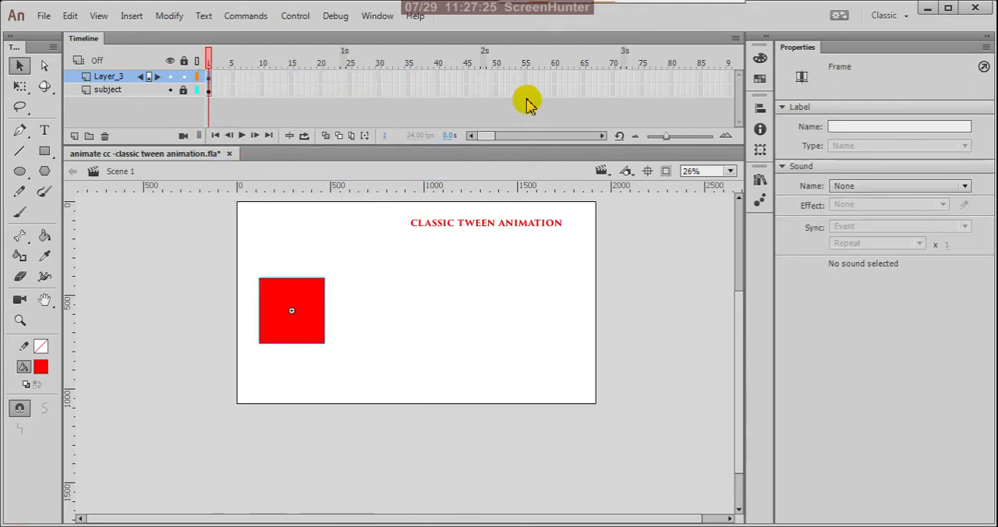
left_click(494, 80)
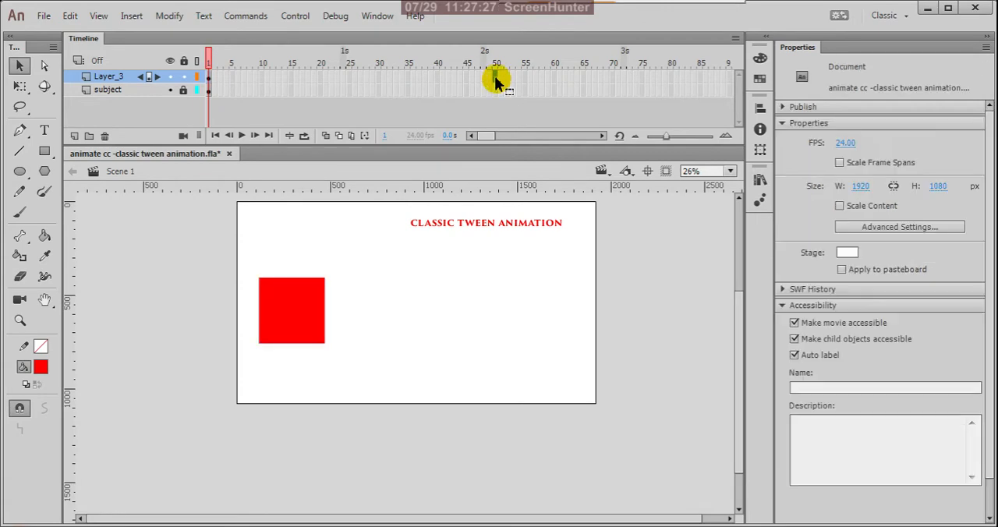
right_click(495, 78)
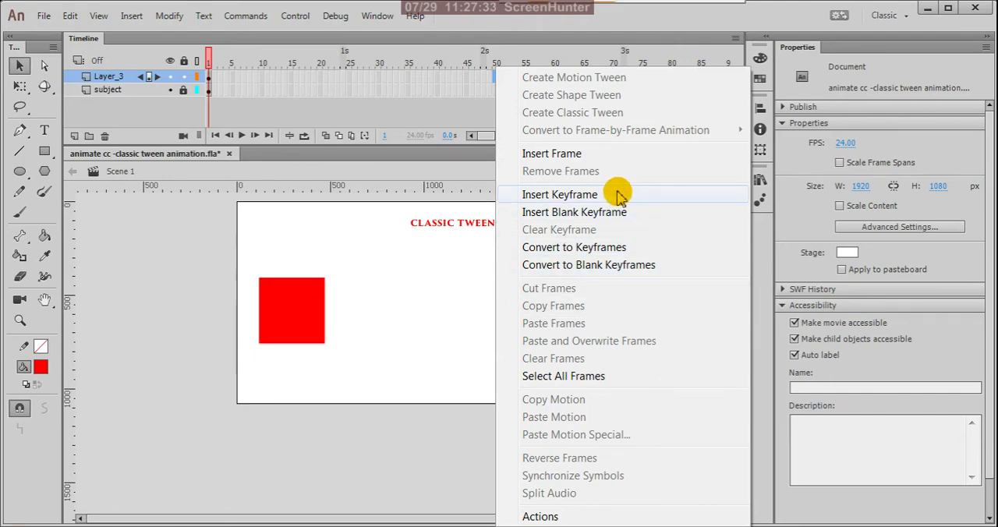
left_click(578, 156)
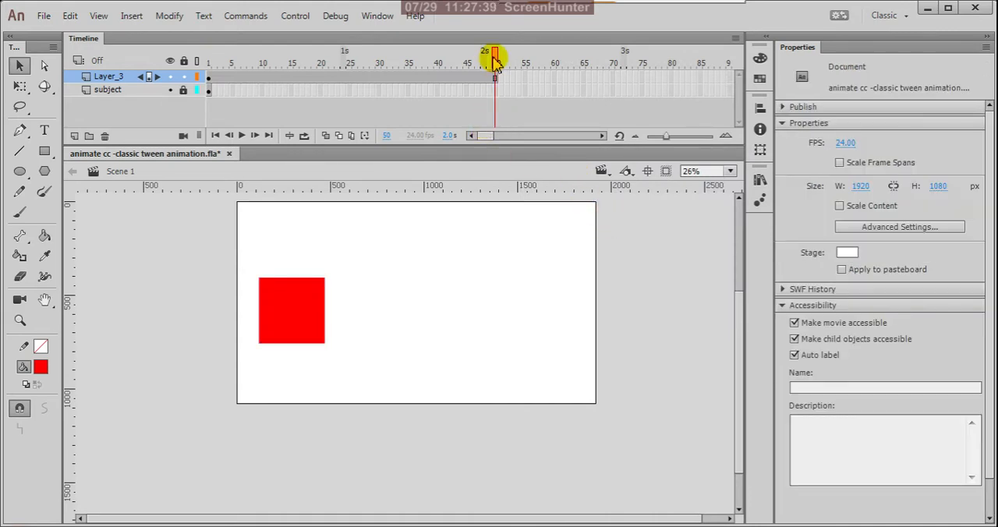
- Compare the box on frames 1 and 50 of Layer_3 and scrub back through the frames between them
left_click_drag(496, 63, 429, 78)
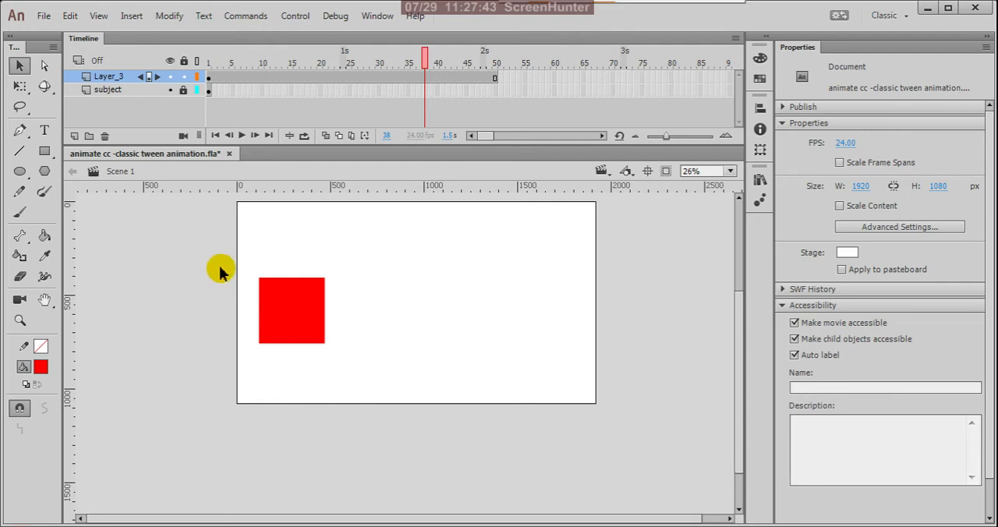
left_click(209, 78)
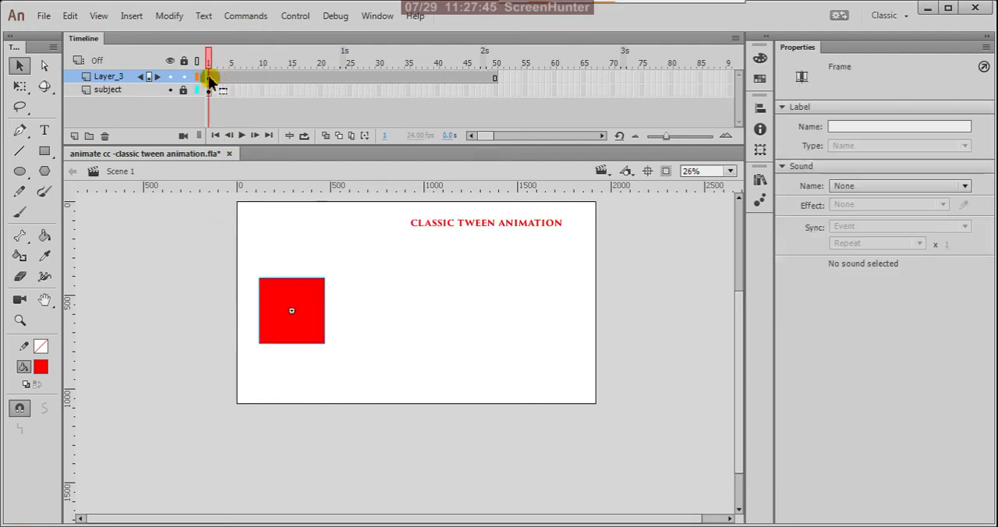
left_click(496, 78)
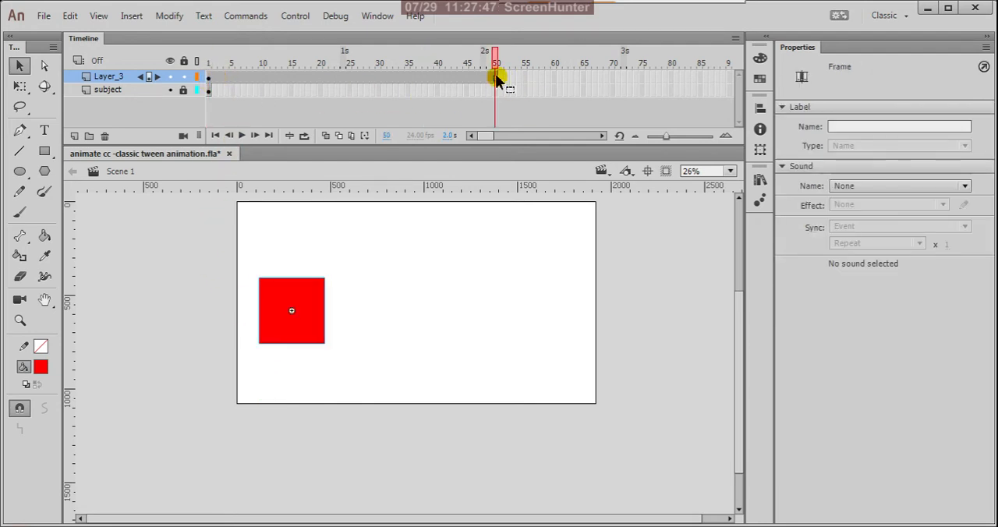
left_click(532, 114)
left_click_drag(496, 63, 439, 78)
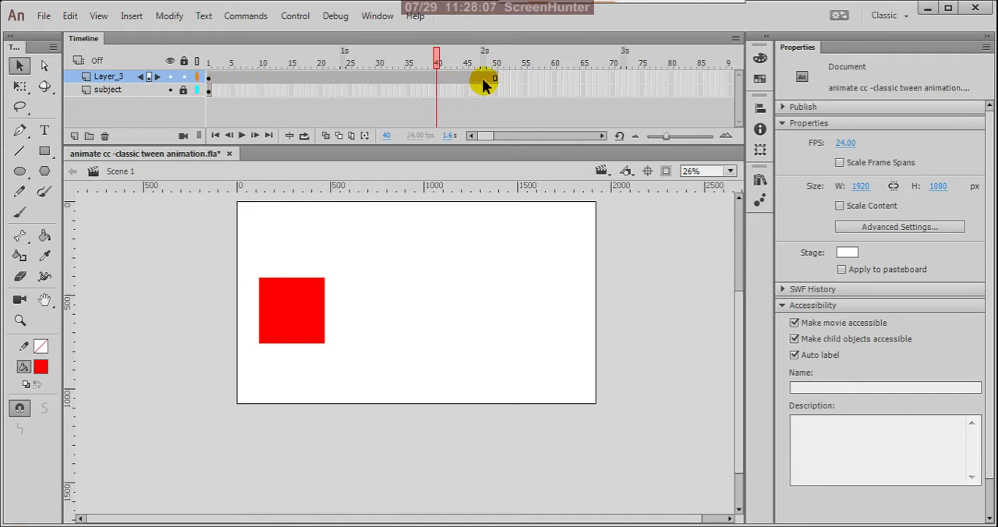
left_click_drag(436, 61, 337, 86)
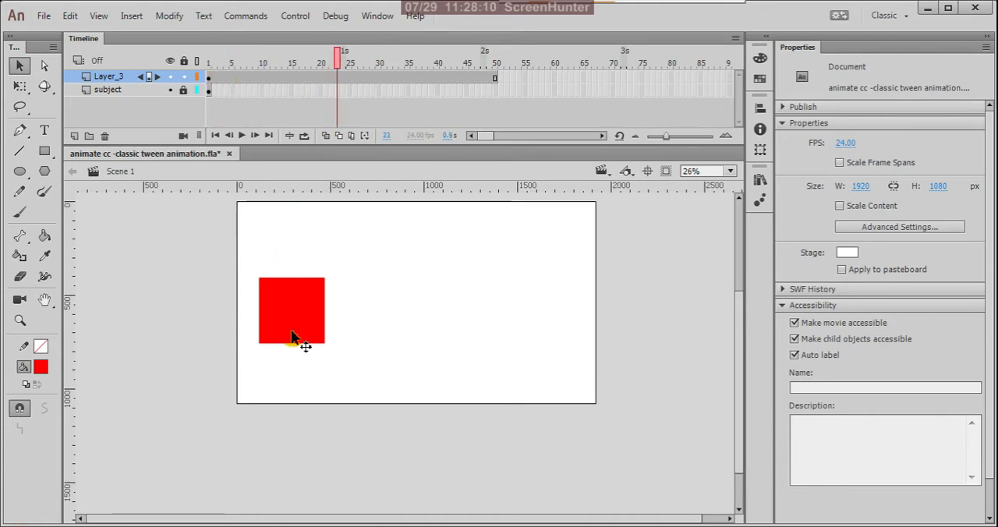
- Extend Layer_3 by inserting a regular frame at frame 60
left_click(494, 78)
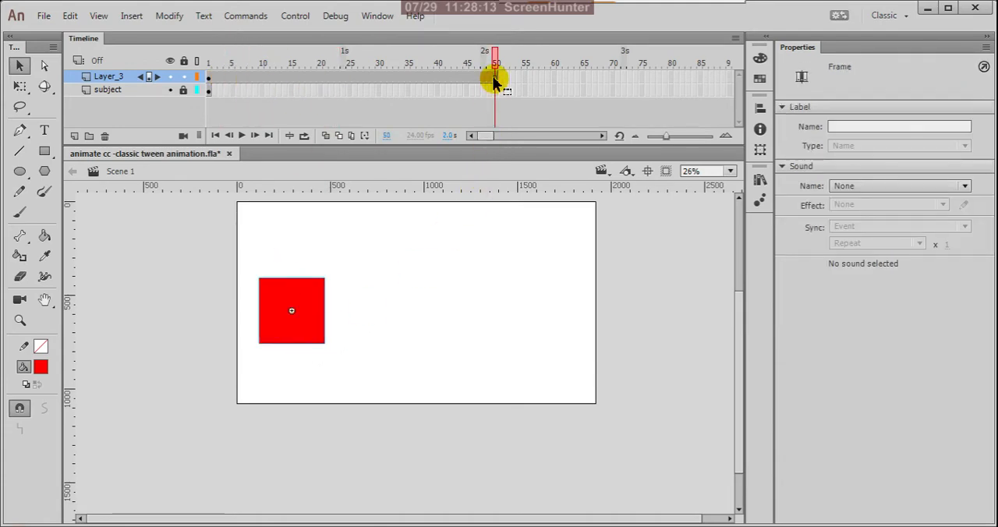
key("F5")
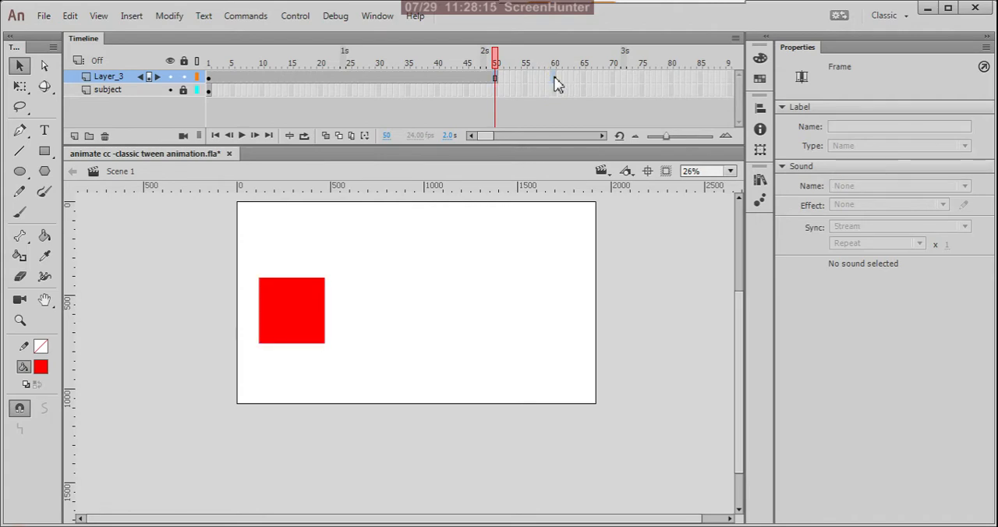
left_click(557, 78)
right_click(557, 78)
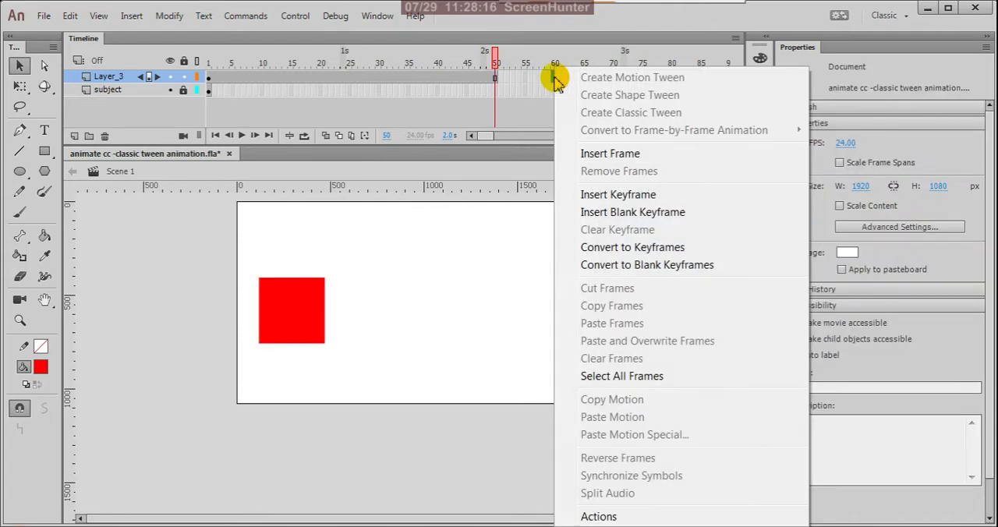
left_click(610, 154)
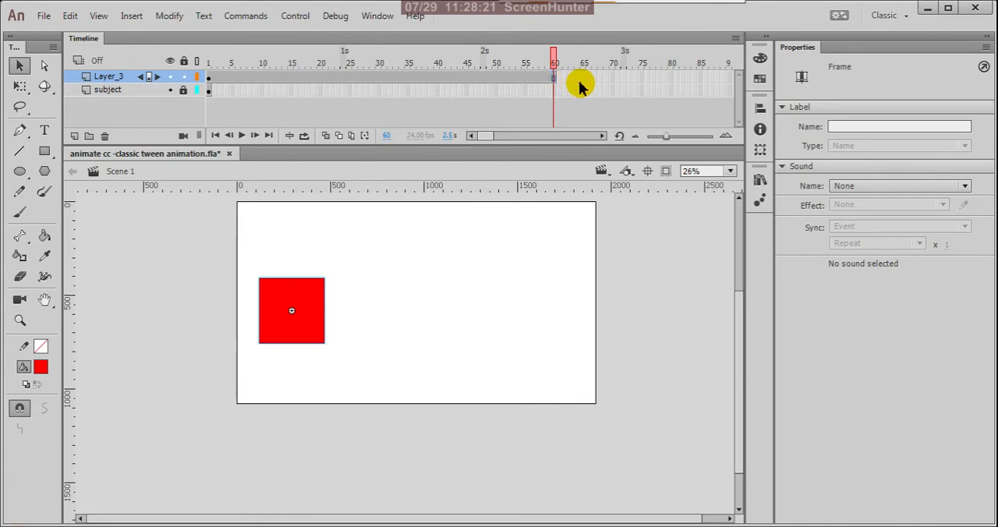
- Extend Layer_3 with a regular frame at frame 75 and scrub back through the frames to frame 35
left_click(641, 79)
right_click(641, 80)
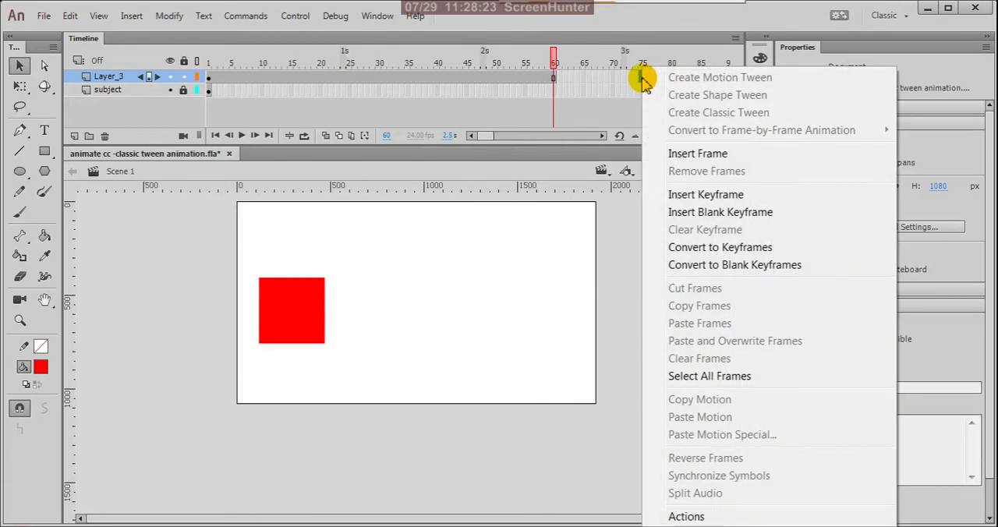
left_click(695, 154)
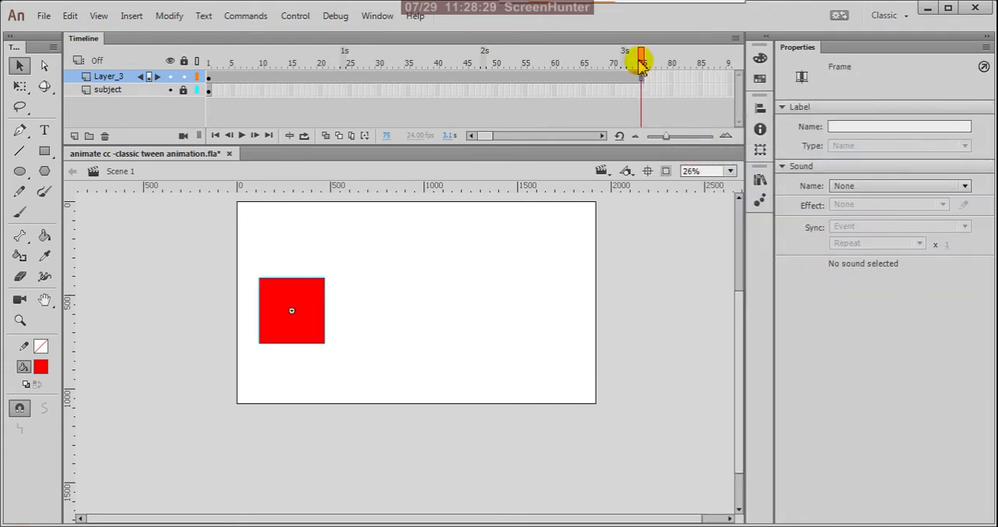
left_click_drag(634, 60, 407, 86)
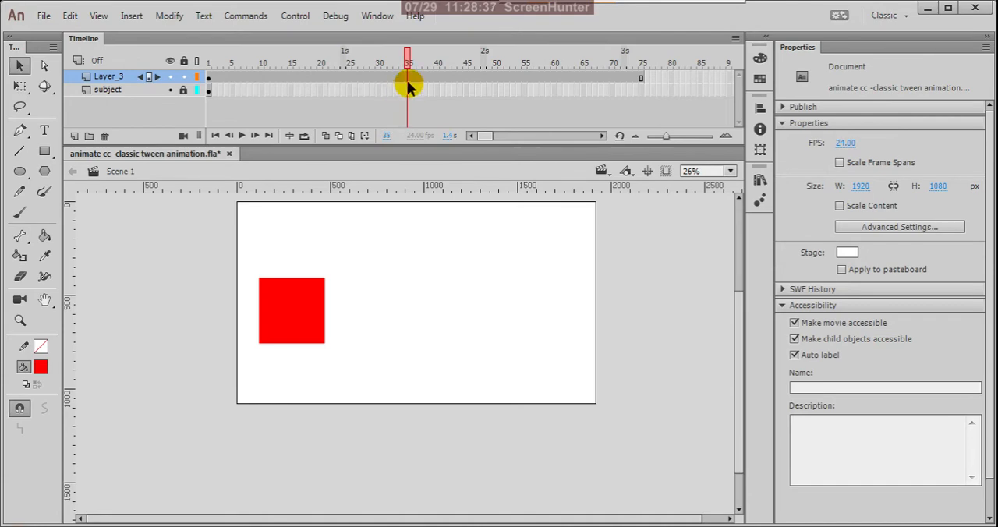
- Insert a blank keyframe at frame 25 of Layer_3 and scrub between frames 24 and 26 to compare the stage content
right_click(411, 86)
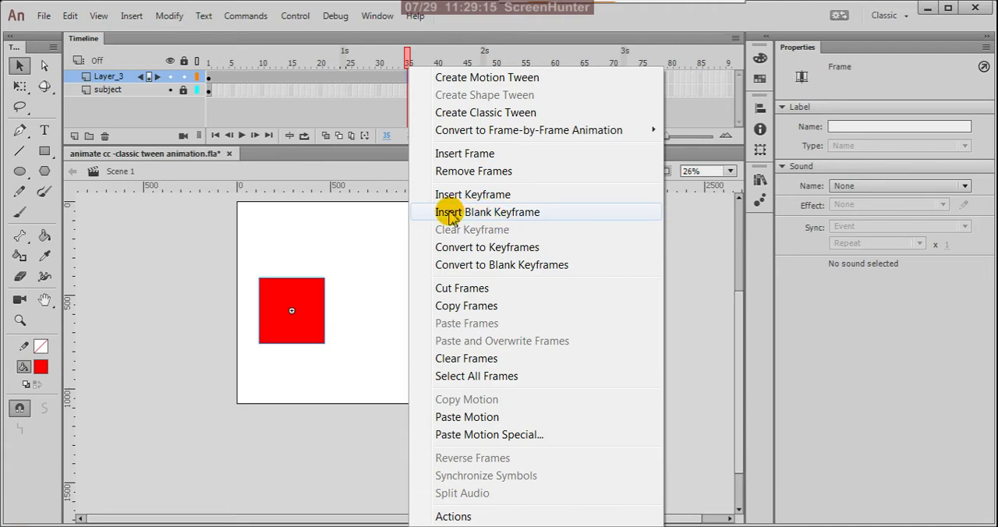
left_click(350, 84)
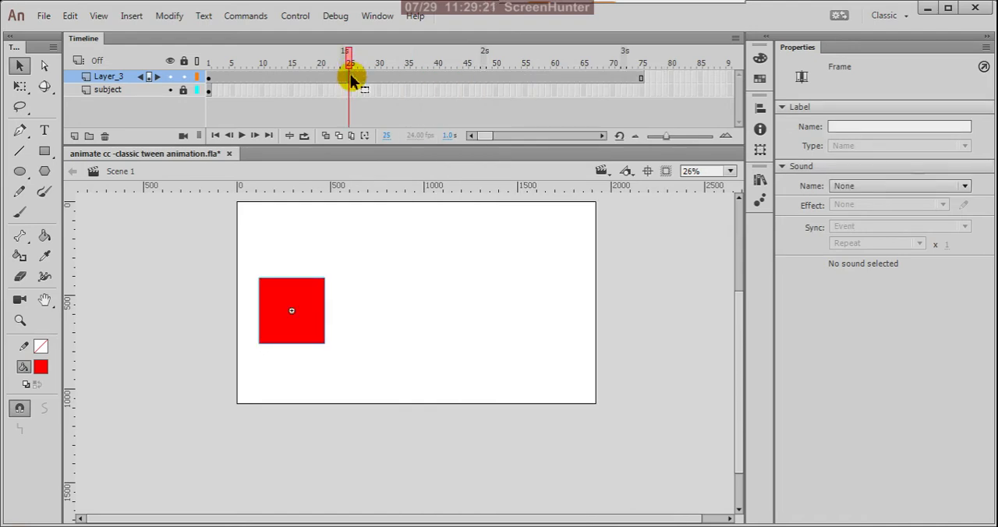
right_click(352, 79)
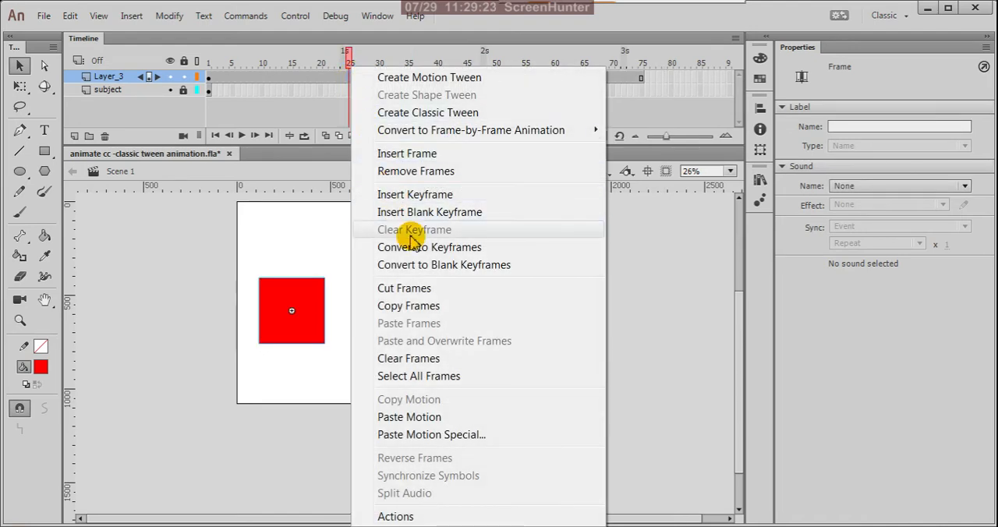
left_click(445, 214)
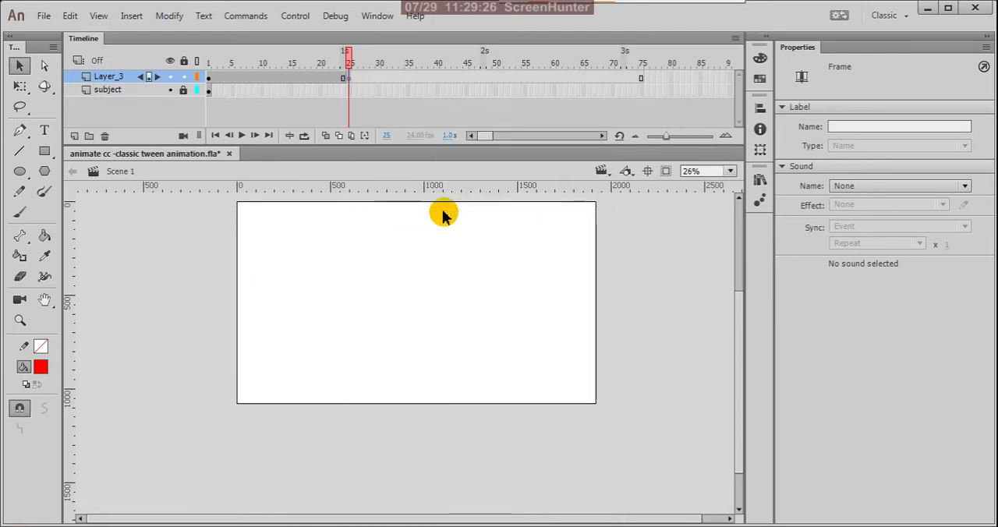
left_click(350, 59)
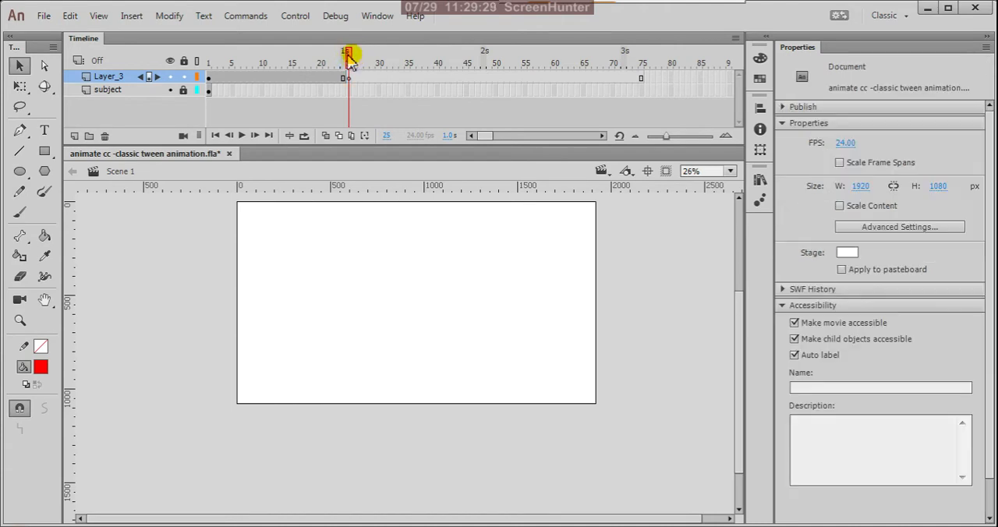
left_click_drag(350, 61, 346, 115)
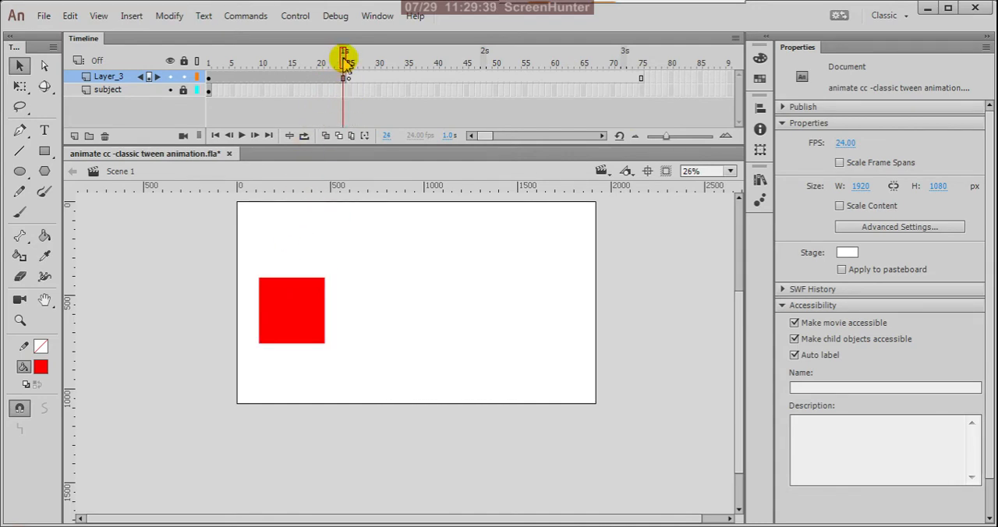
left_click_drag(346, 63, 355, 138)
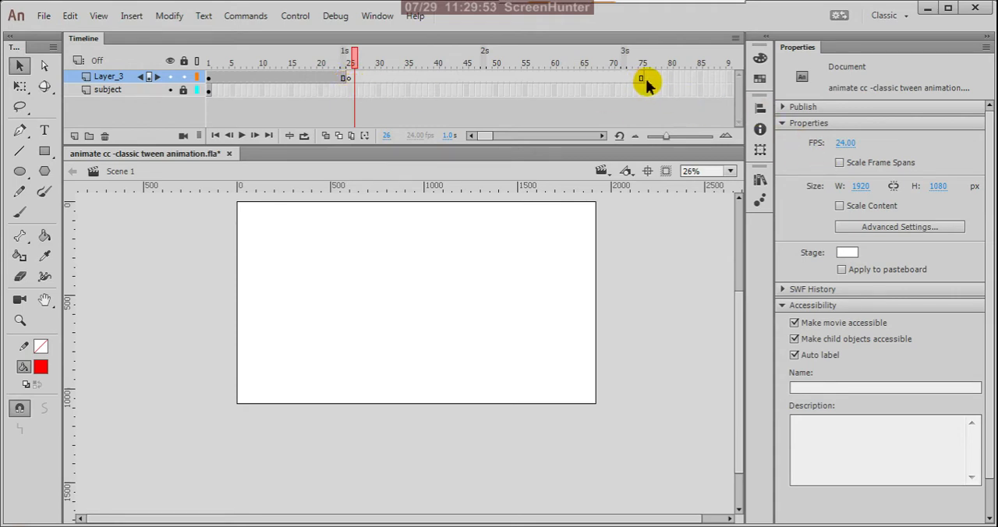
- Remove the Layer_3 frames from the blank keyframe at frame 25 through frame 75
left_click_drag(646, 79, 349, 78)
right_click(348, 79)
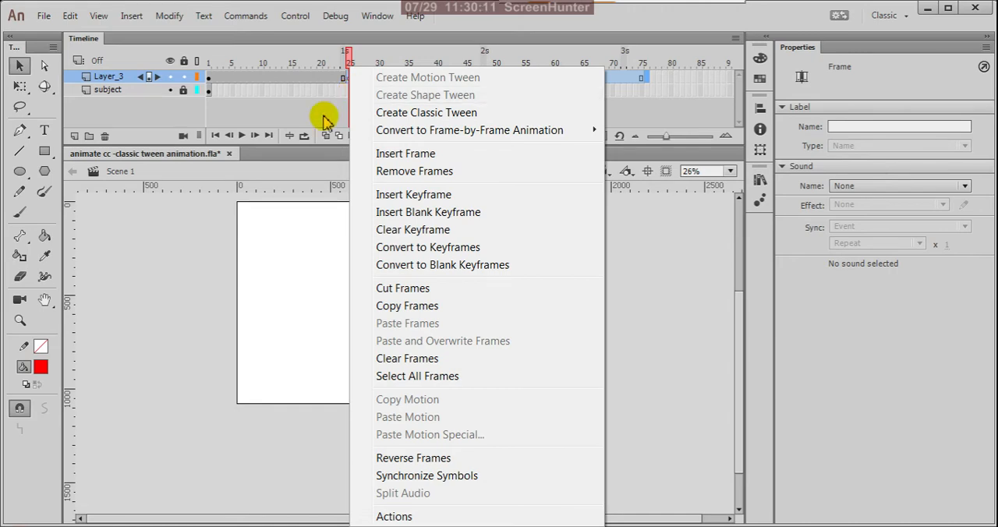
left_click(329, 117)
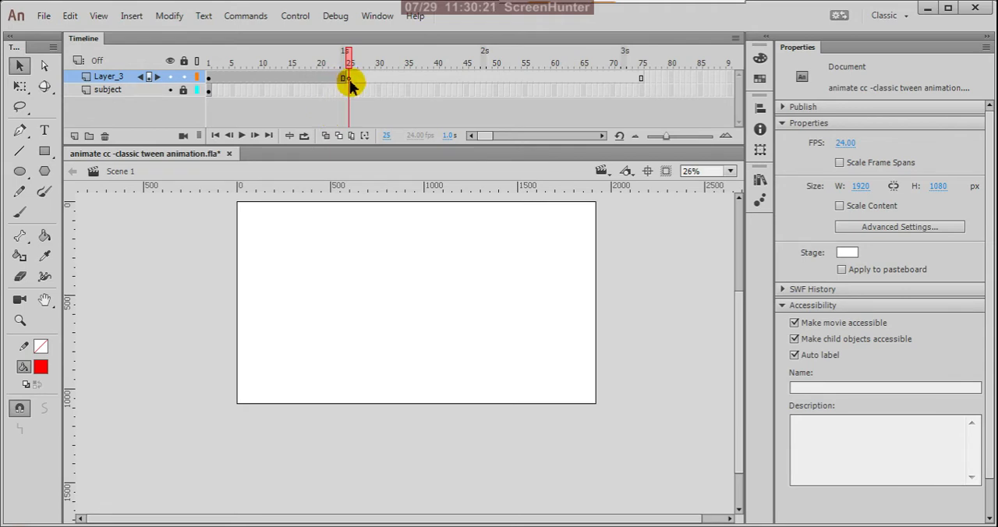
left_click_drag(649, 79, 350, 82)
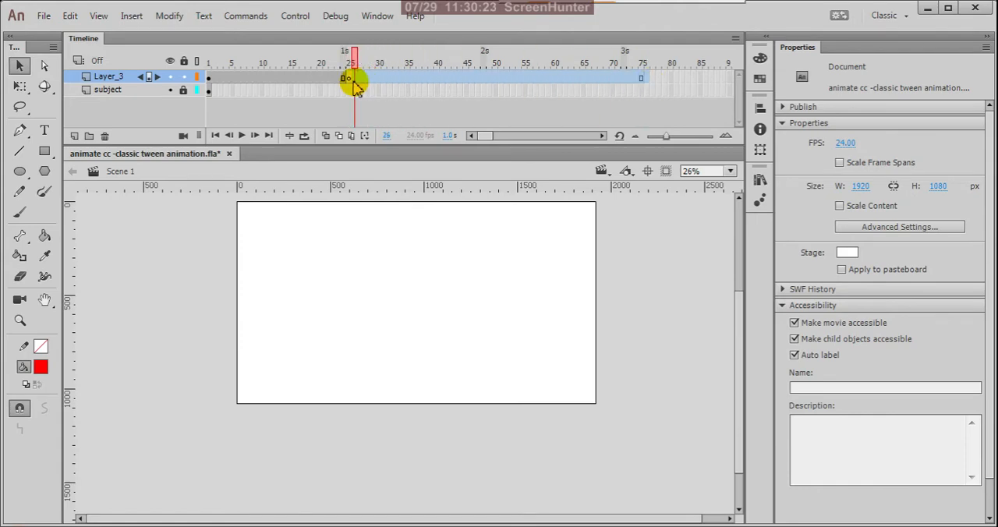
right_click(350, 81)
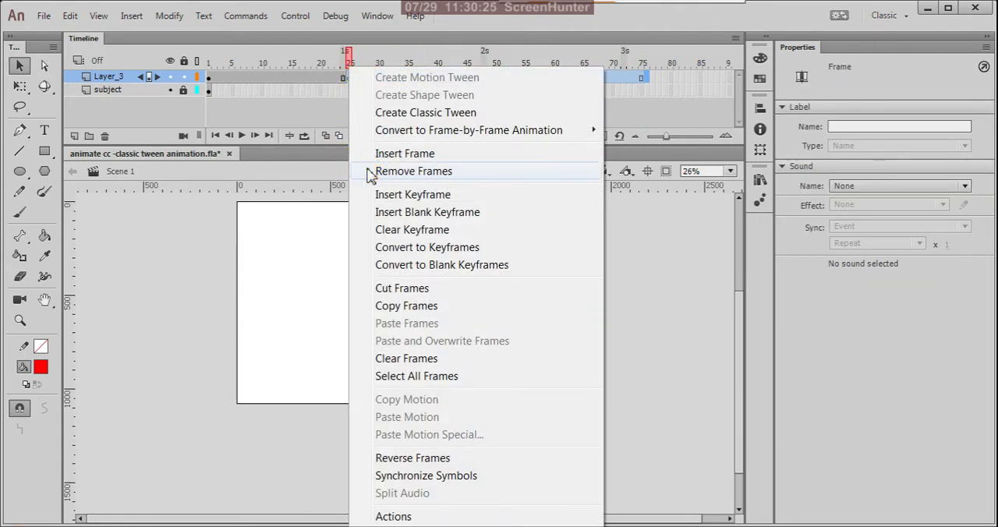
left_click(367, 172)
- Insert a keyframe at frame 48 of Layer_3 and scrub back to frame 37 to check the box
left_click(499, 80)
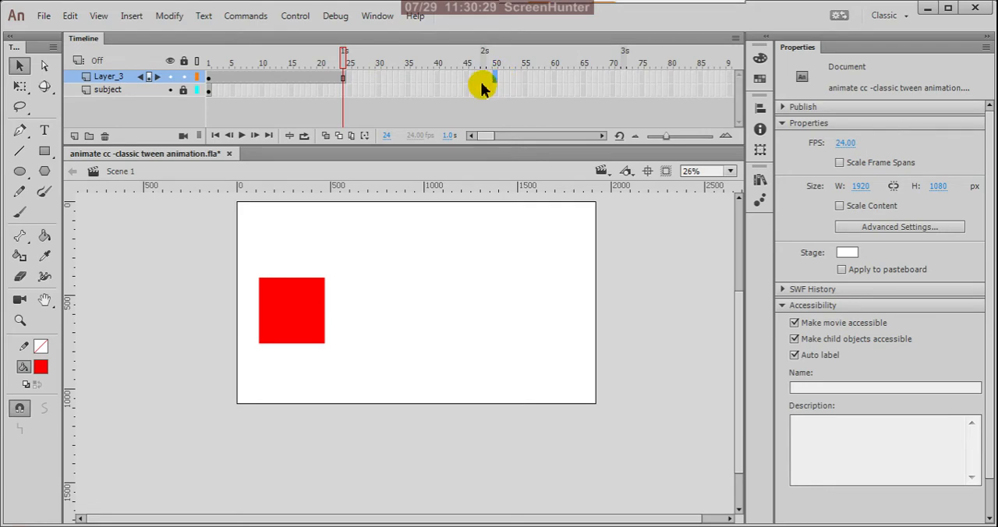
left_click(484, 79)
right_click(483, 82)
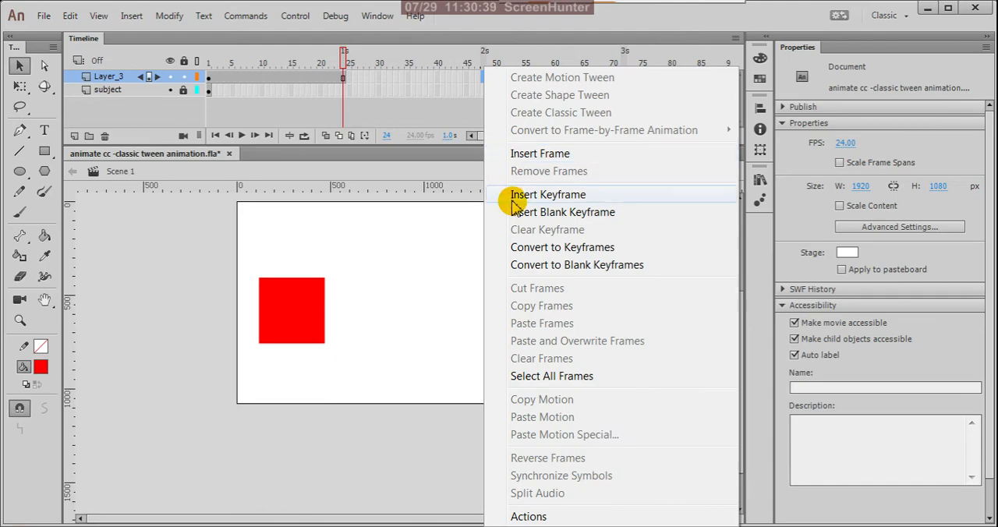
left_click(515, 205)
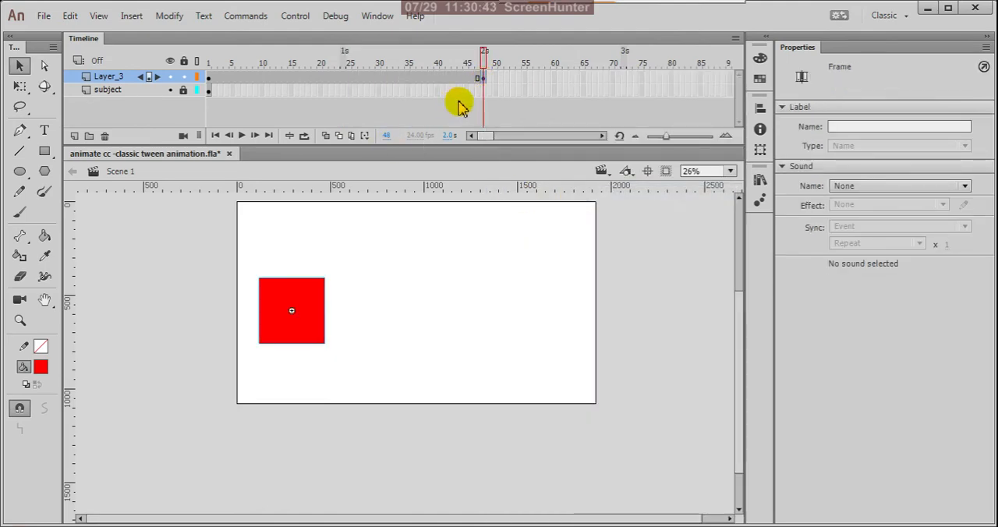
left_click_drag(485, 63, 419, 63)
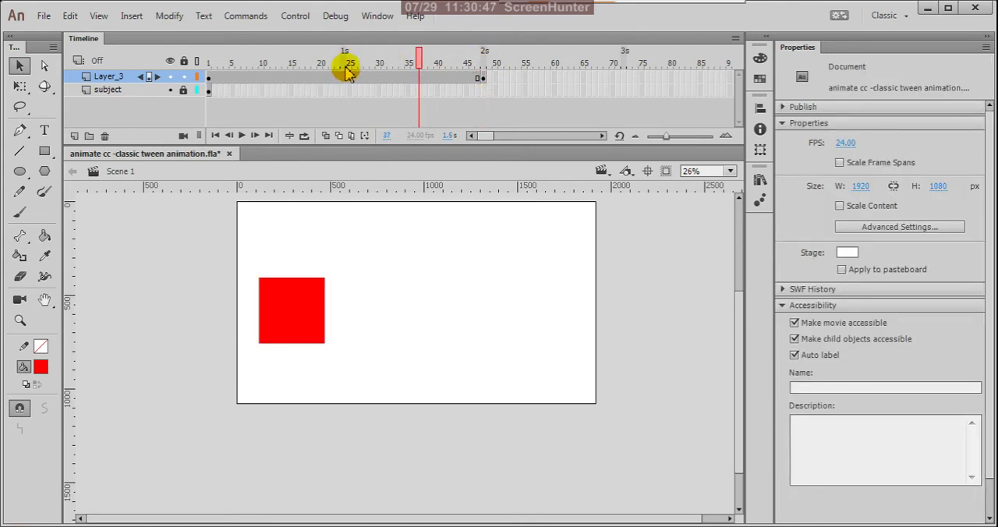
- Move the red box on the frame 48 keyframe horizontally to the stage's right side, at about X 1635, and scrub back to frame 19
left_click(482, 79)
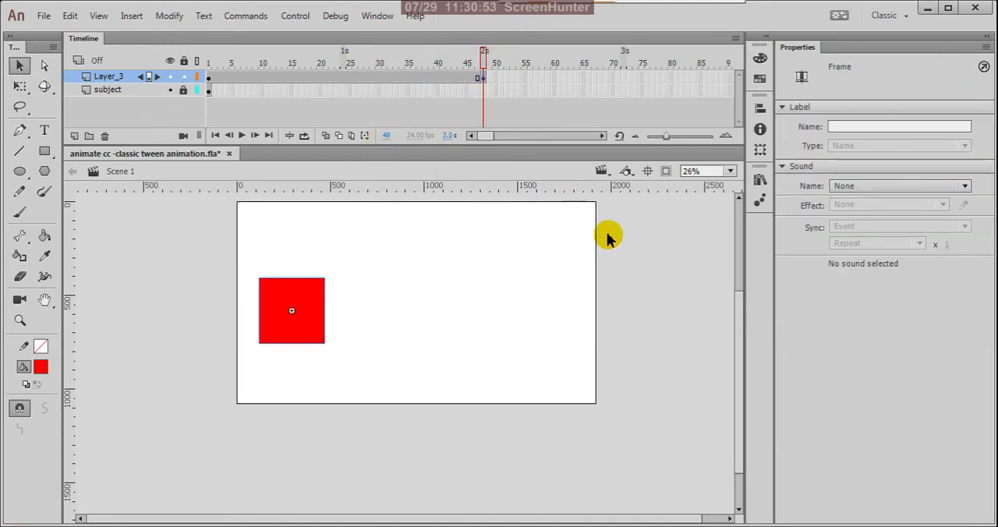
left_click(662, 273)
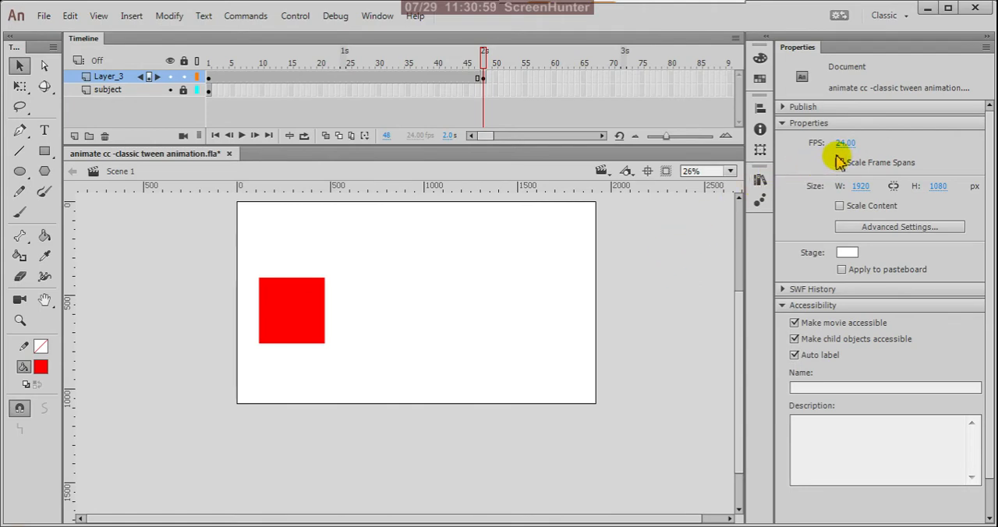
left_click(480, 78)
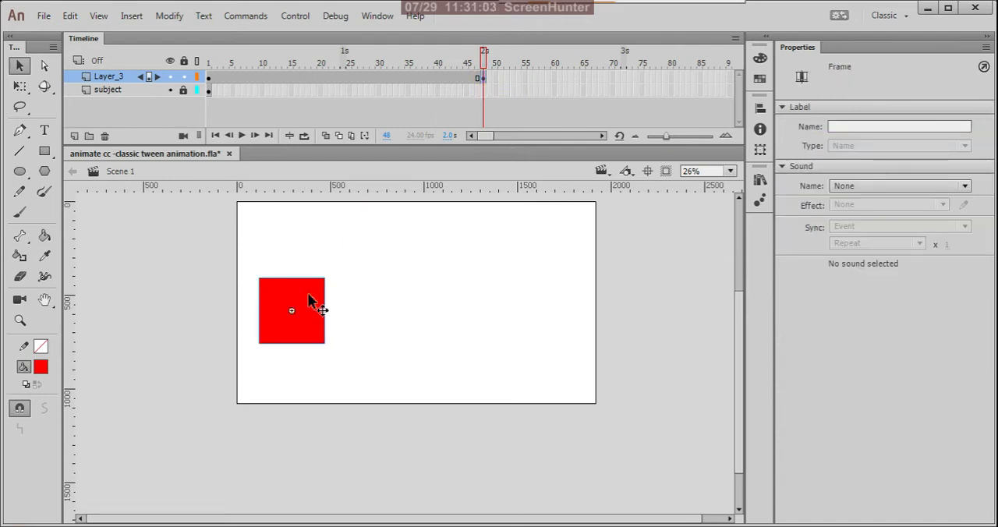
left_click_drag(310, 300, 559, 301)
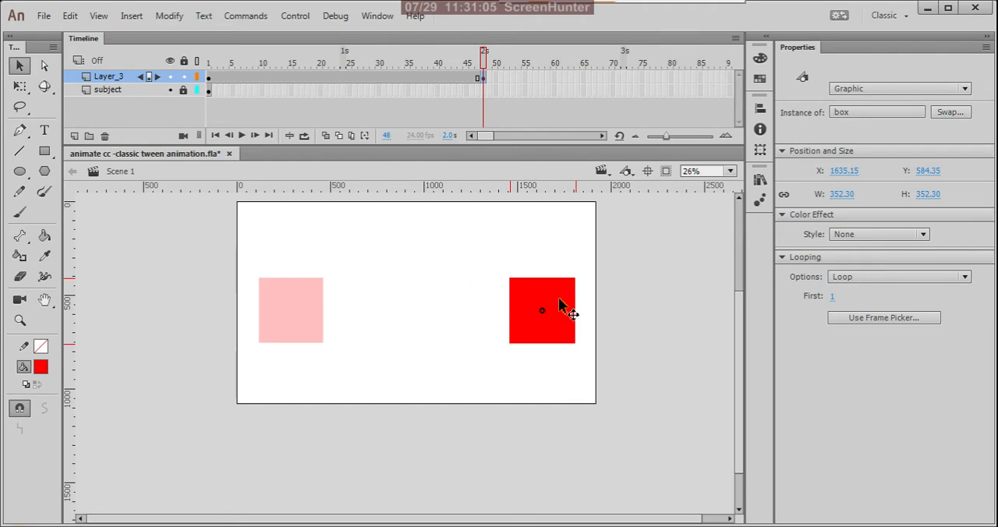
left_click(486, 67)
left_click_drag(485, 66, 312, 134)
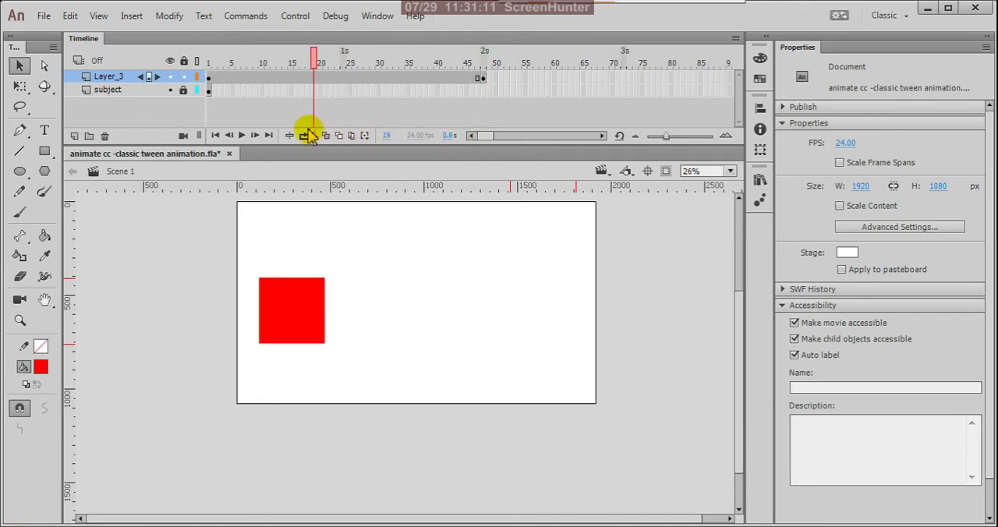
- Create a classic tween on Layer_3 between the keyframes at frames 1 and 48
left_click(343, 77)
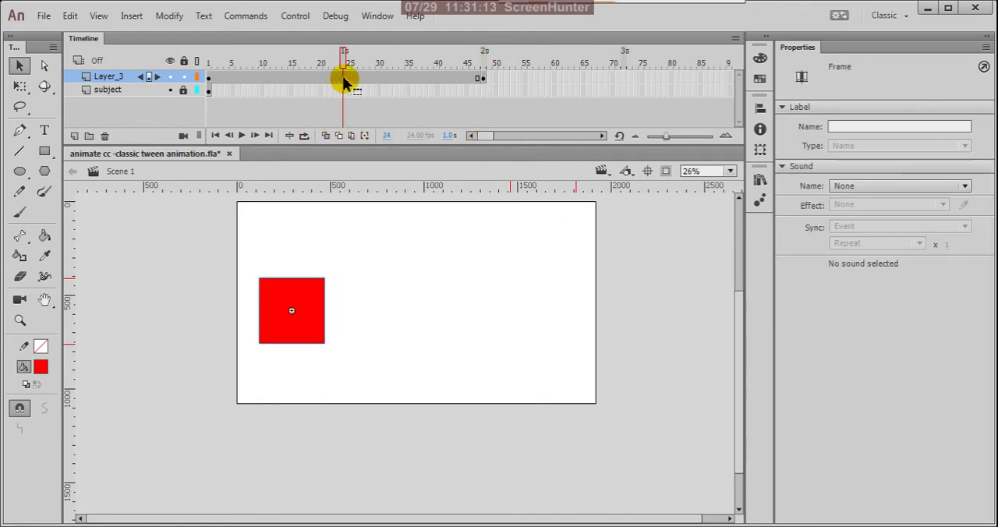
right_click(346, 81)
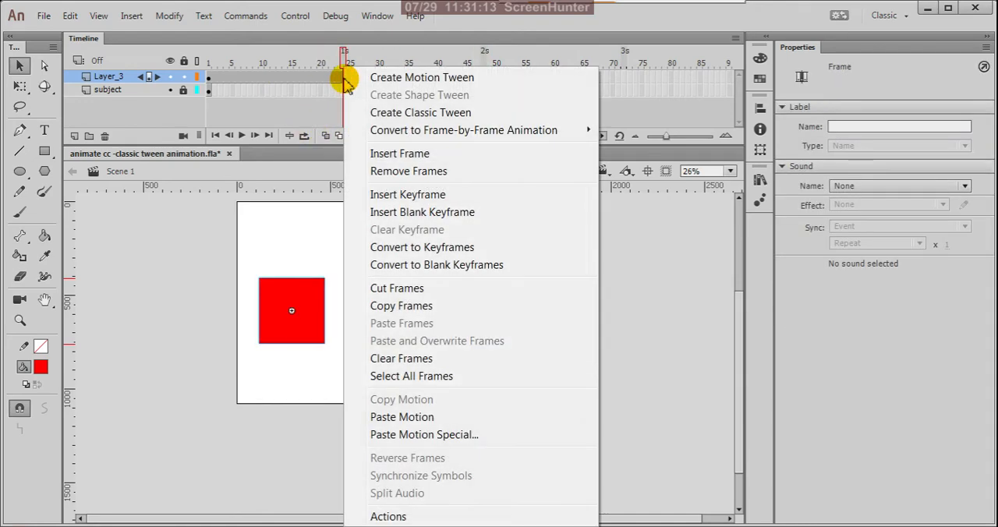
left_click(393, 116)
- Preview the box tween by playing it in the timeline and as a test movie, closing the test window when done
left_click_drag(346, 61, 221, 70)
left_click(241, 135)
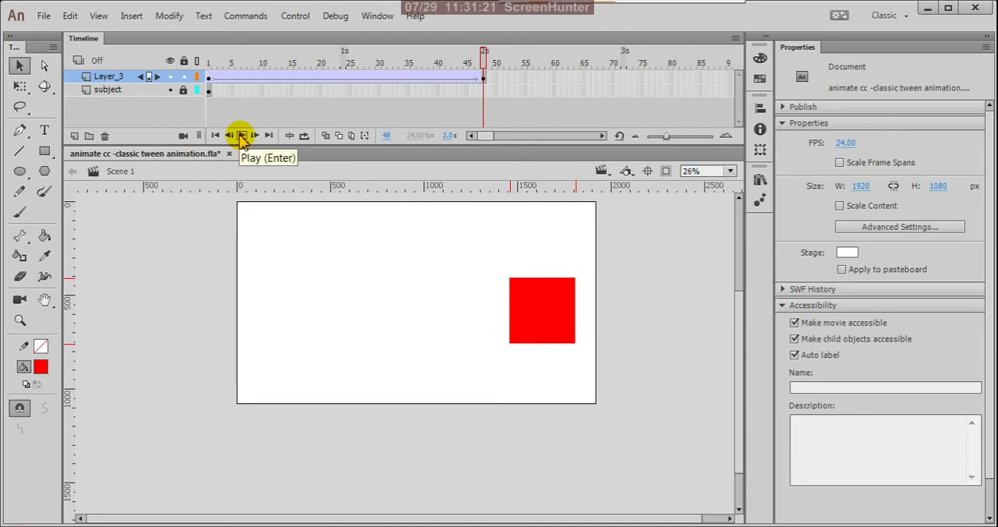
key("ctrl+Return")
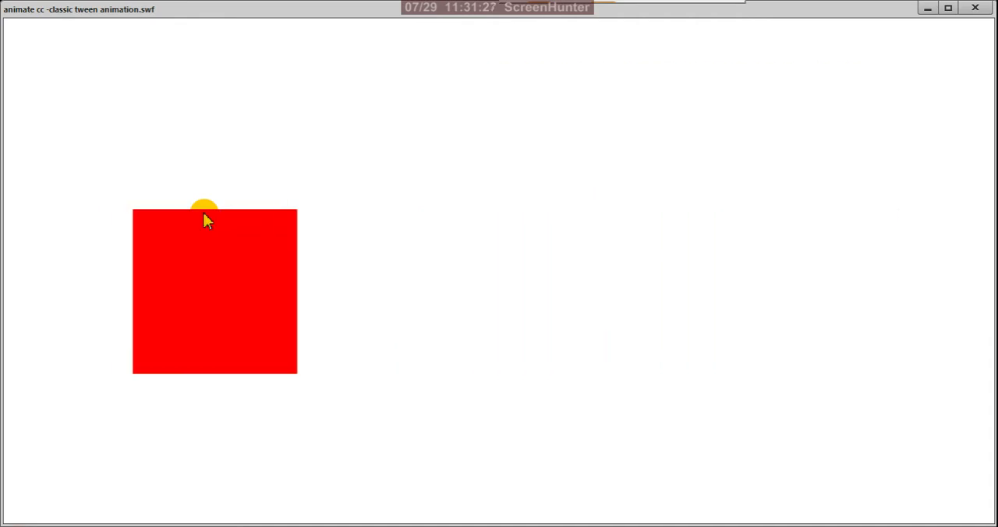
left_click(975, 8)
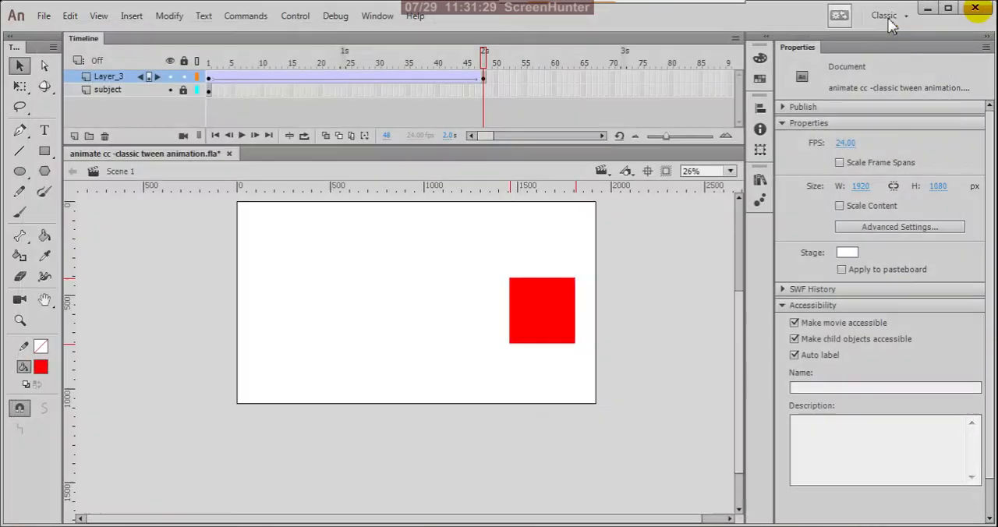
- Extend the subject layer with a regular frame at frame 48 and scrub the animation back to frame 1
right_click(482, 91)
left_click(513, 156)
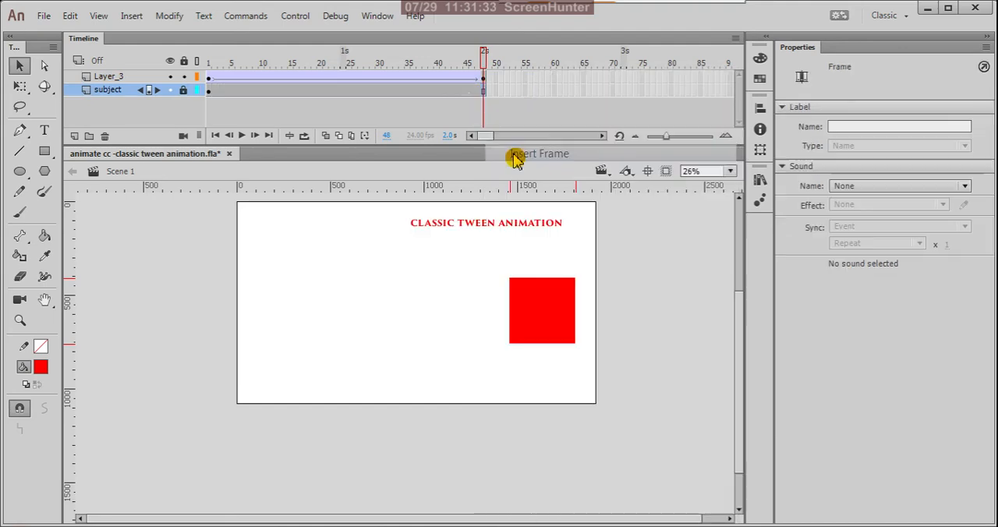
left_click(420, 78)
left_click_drag(422, 62, 204, 72)
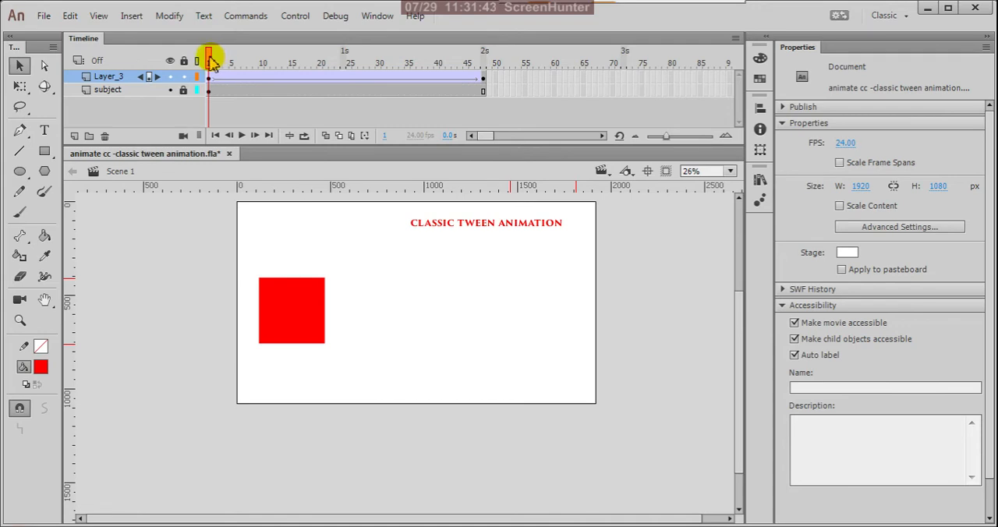
left_click_drag(213, 61, 187, 91)
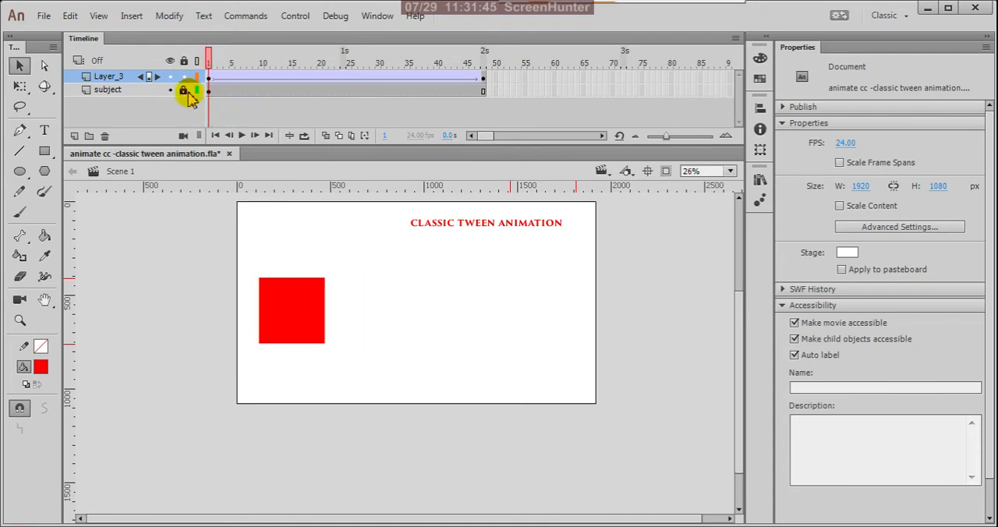
- Set the classic ease of the Layer_3 tween starting at frame 1 to -100 and preview it as a test movie
left_click(482, 79)
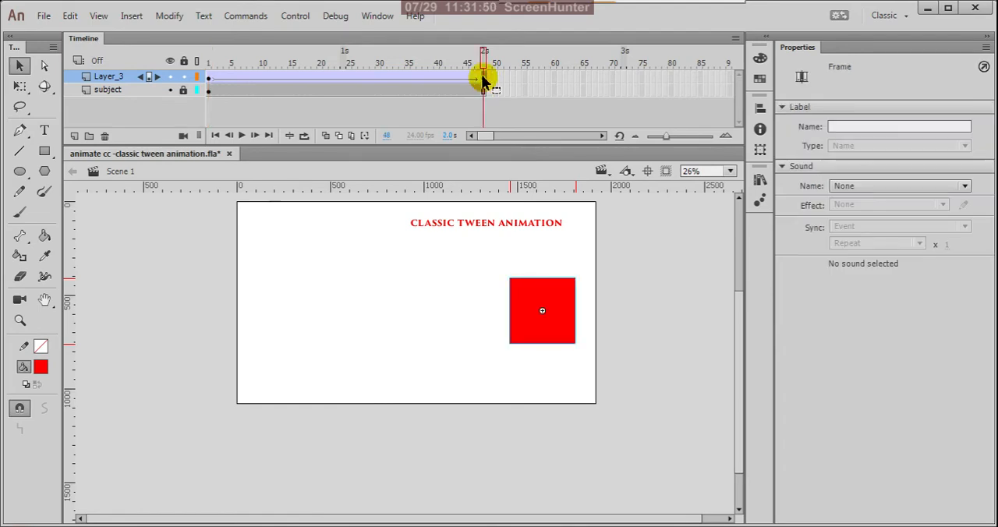
left_click(210, 78)
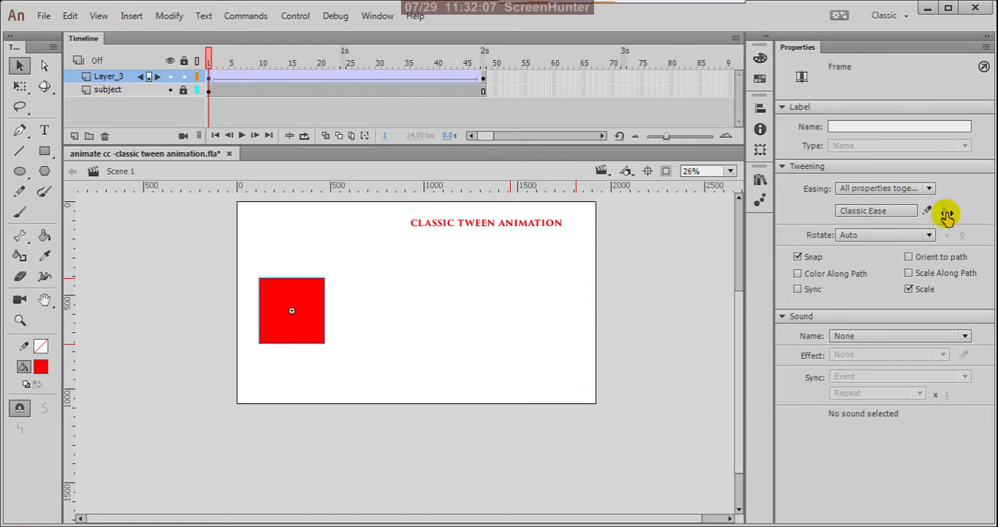
left_click_drag(945, 213, 519, 222)
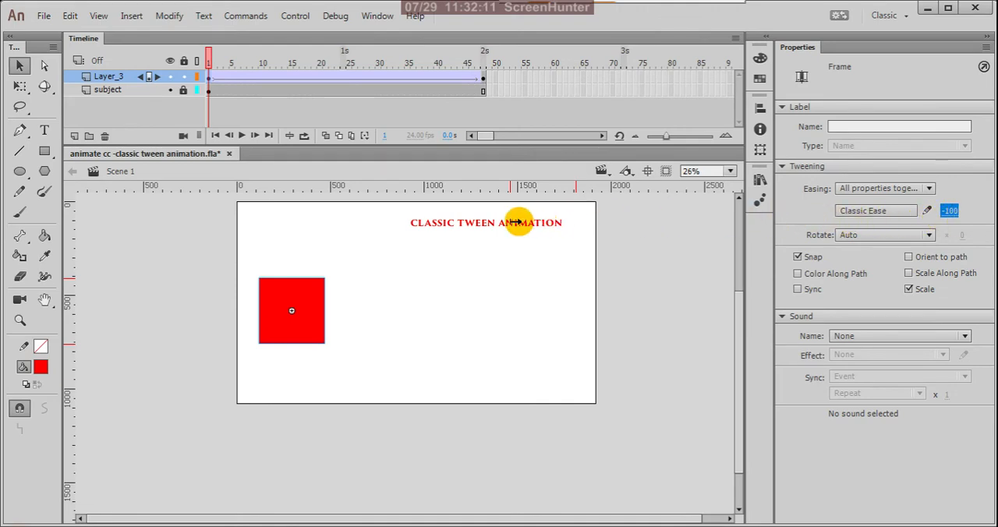
left_click(949, 212)
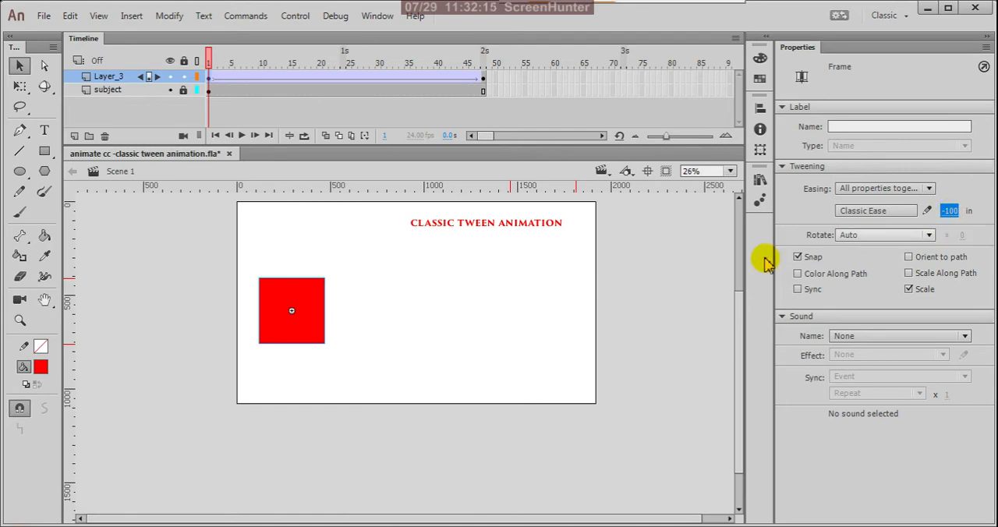
left_click(653, 286)
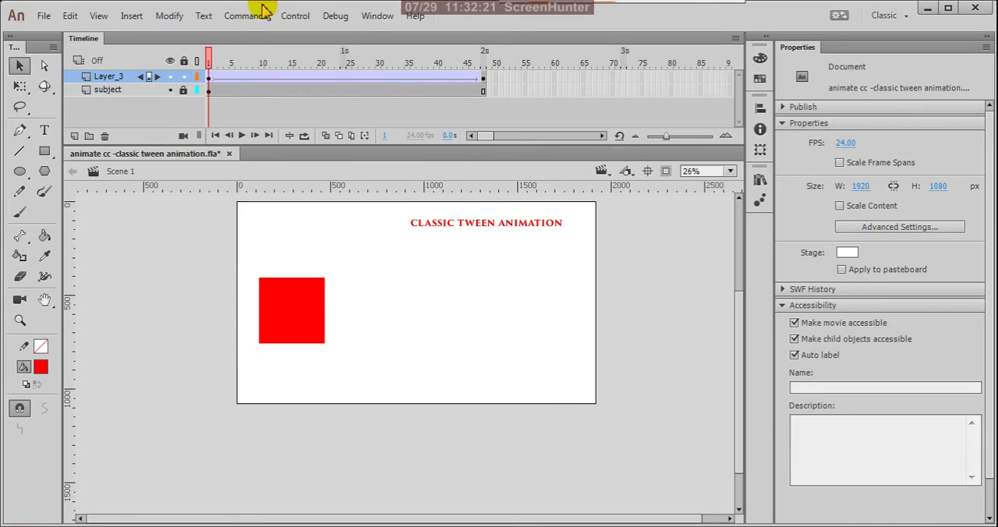
key("ctrl+Return")
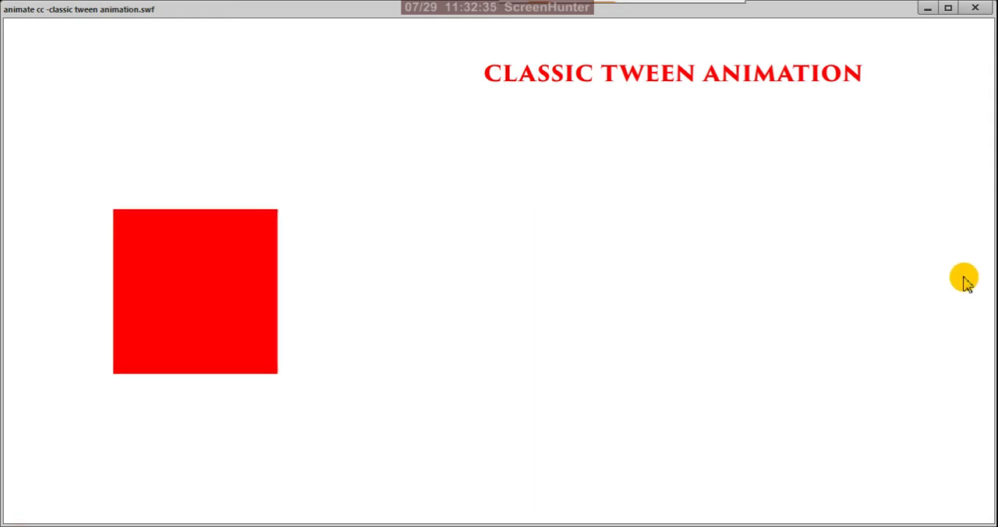
left_click(975, 8)
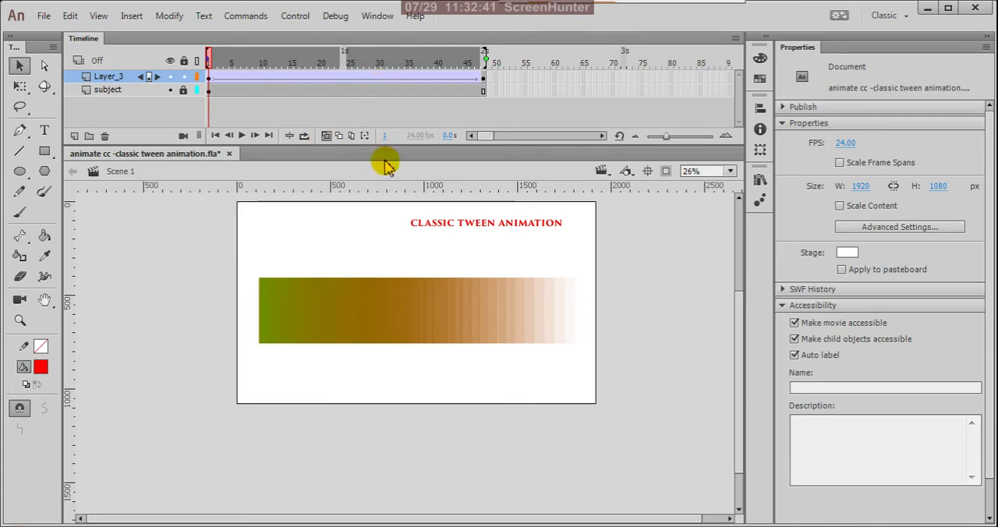
- Examine the spacing of the box's onion-skinned frames with Layer_3 shown as outlines, restoring the filled display and turning onion skinning off when done
scroll(250, 318, "up", 5)
scroll(295, 352, "up", 3)
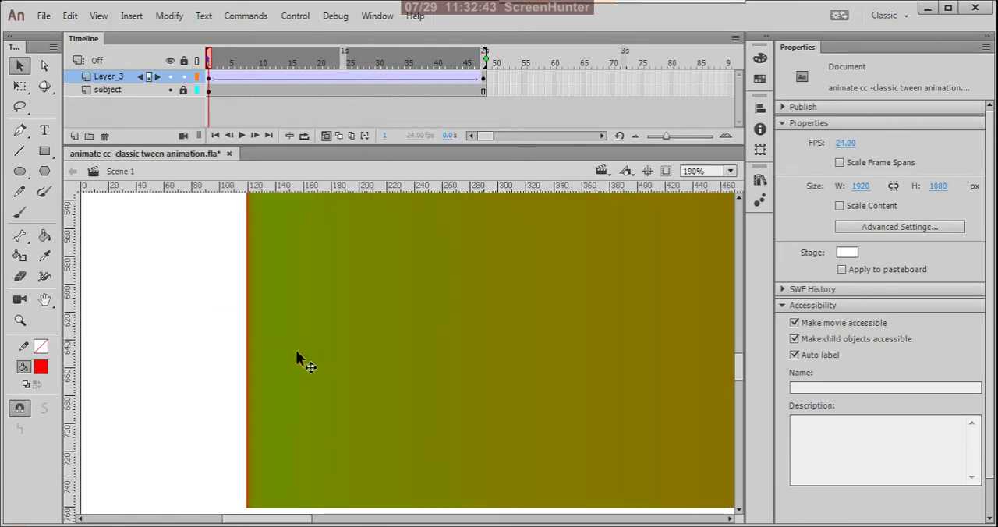
left_click(199, 78)
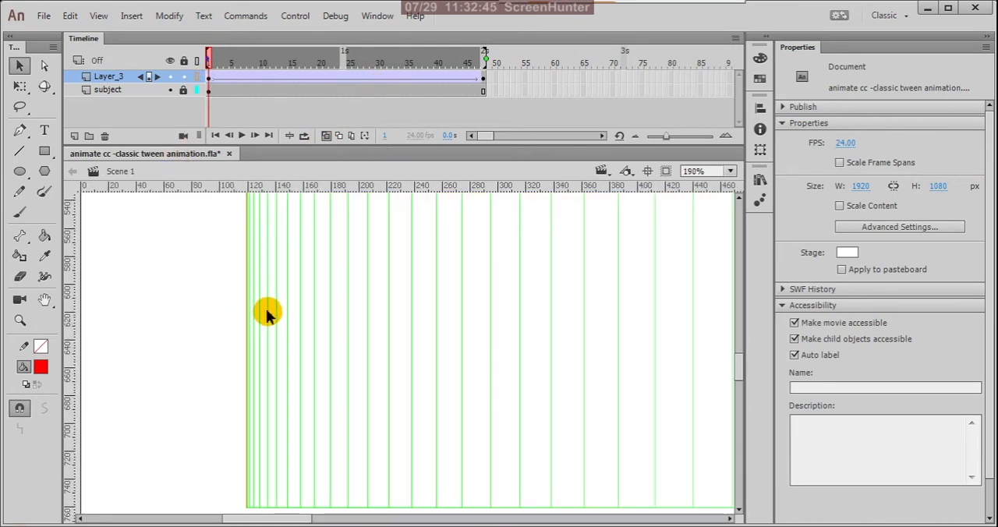
scroll(263, 380, "up", 4)
scroll(241, 392, "up", 1)
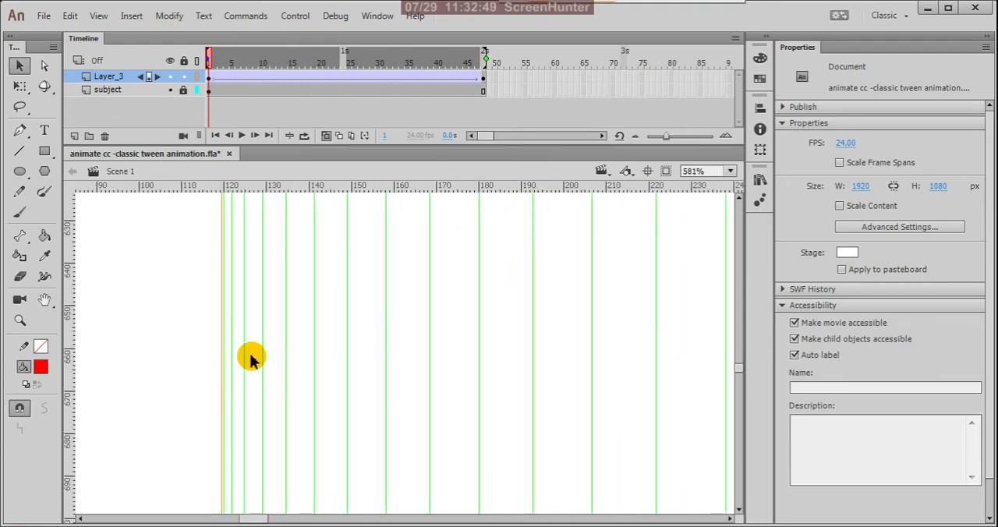
scroll(234, 325, "down", 10)
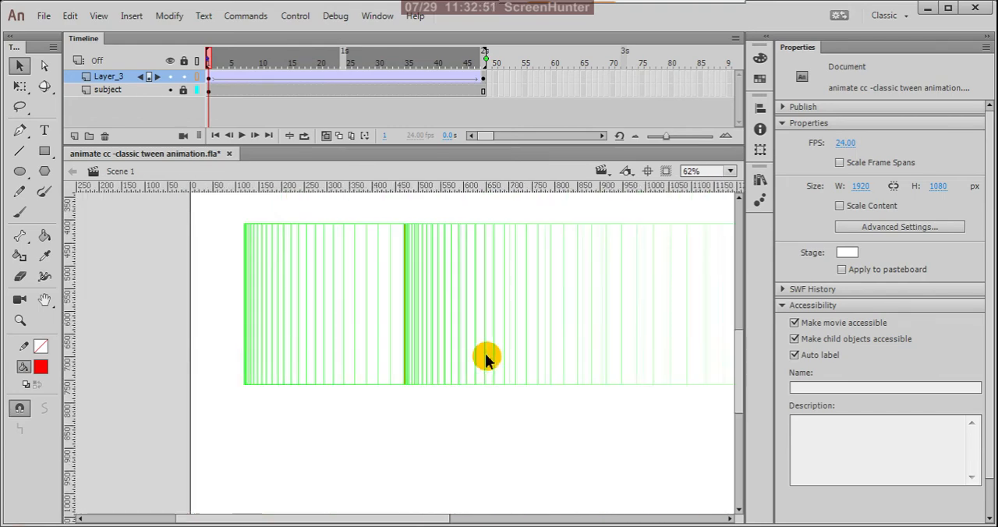
scroll(468, 343, "up", 4)
scroll(478, 307, "down", 3)
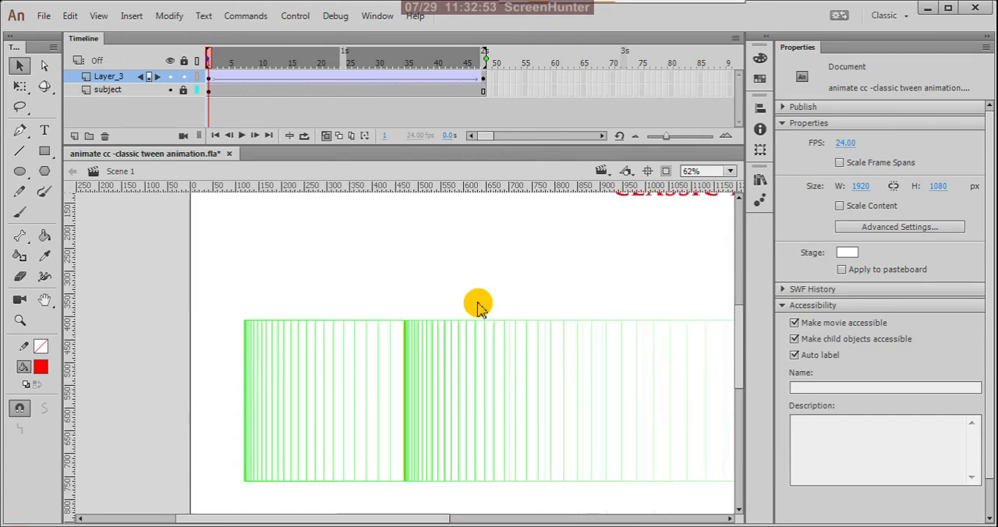
scroll(515, 277, "down", 2)
scroll(546, 328, "up", 3)
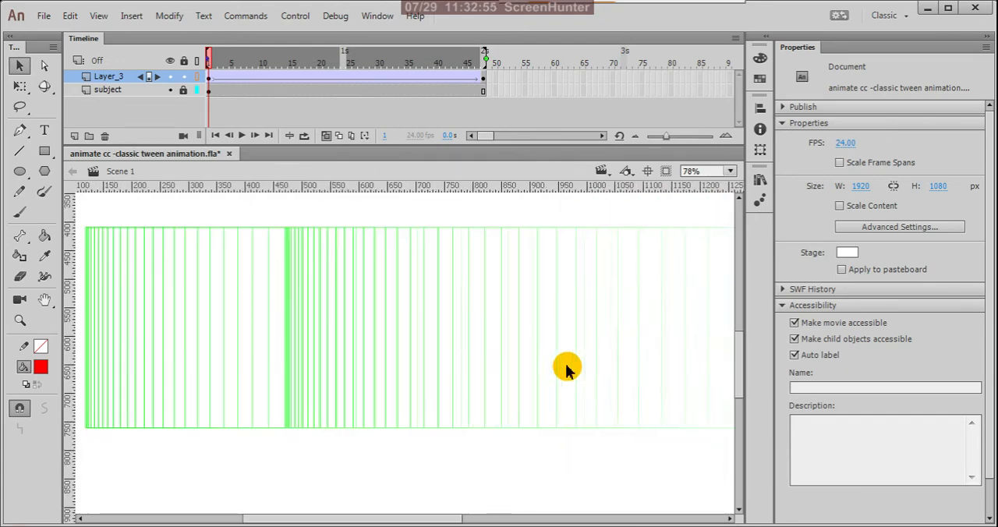
scroll(616, 376, "down", 3)
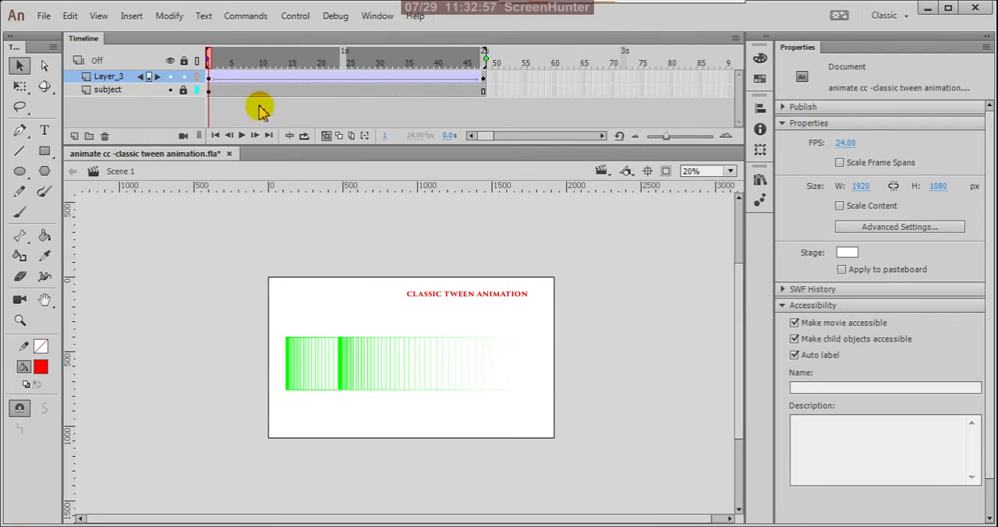
left_click(200, 77)
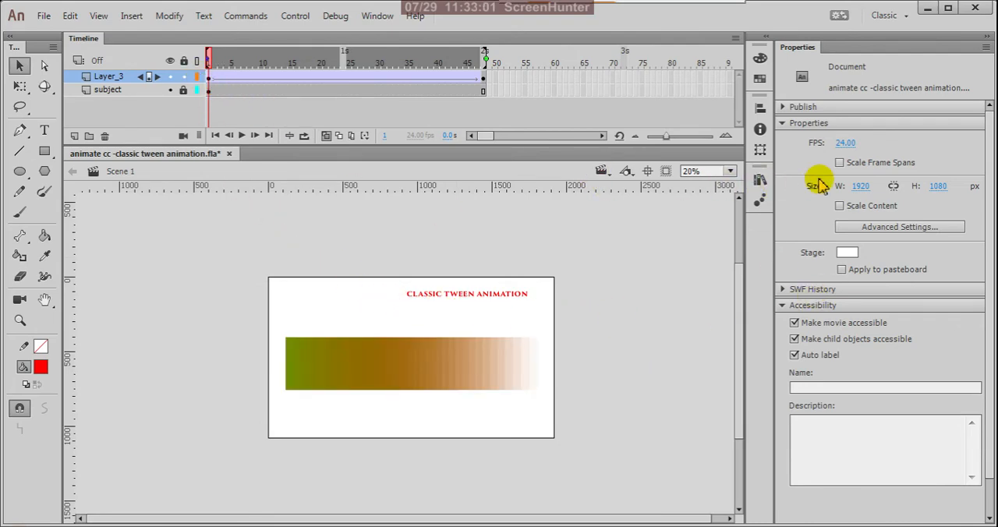
left_click(326, 136)
- Set the classic ease of the box tween on Layer_3 to 100 and preview it as a test movie
left_click(211, 77)
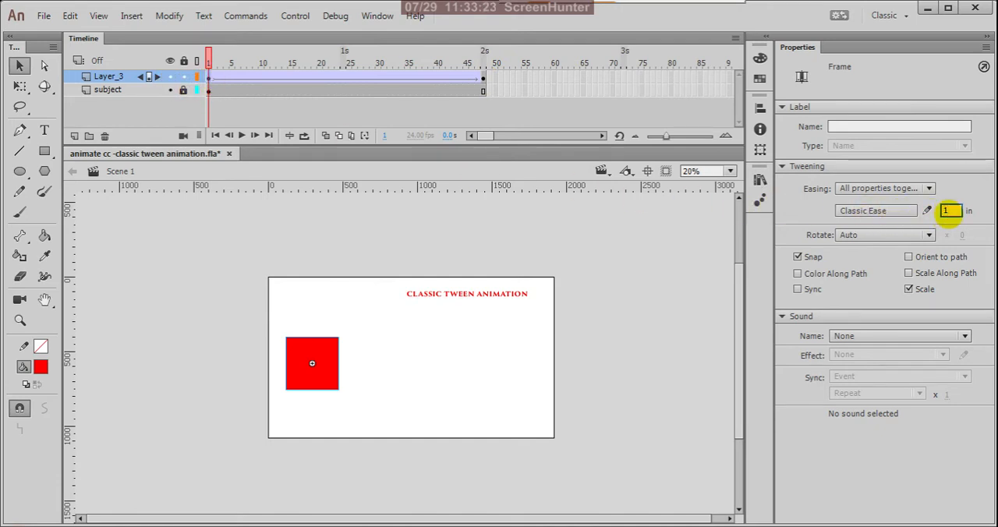
type("00")
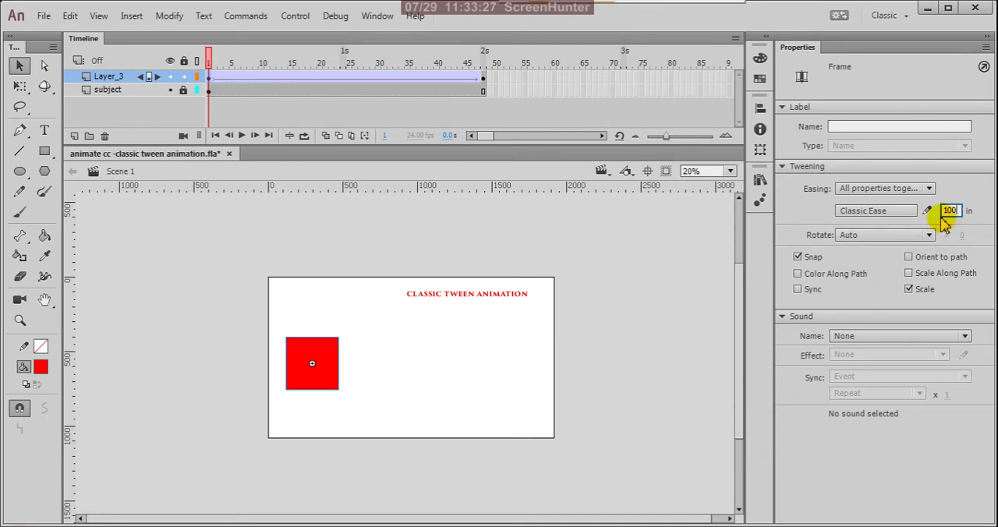
key("Return")
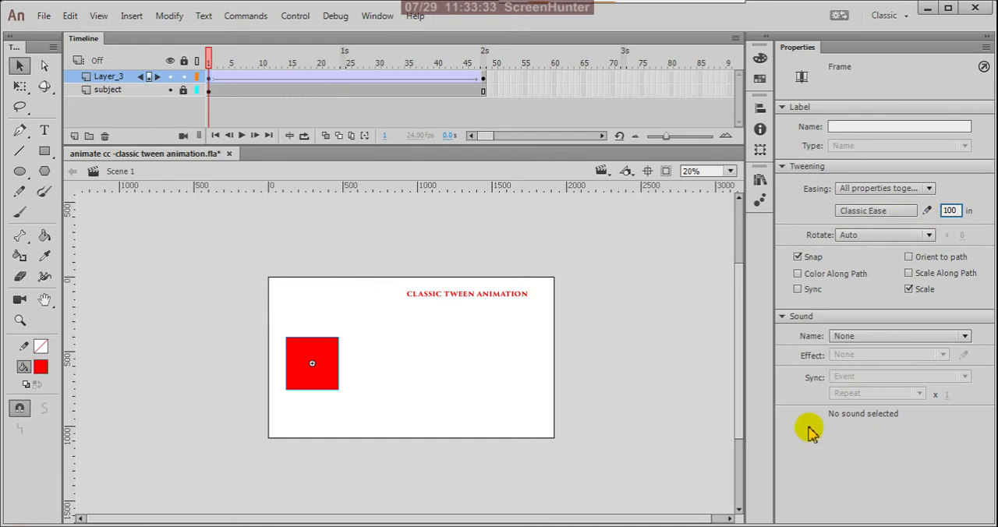
left_click(624, 247)
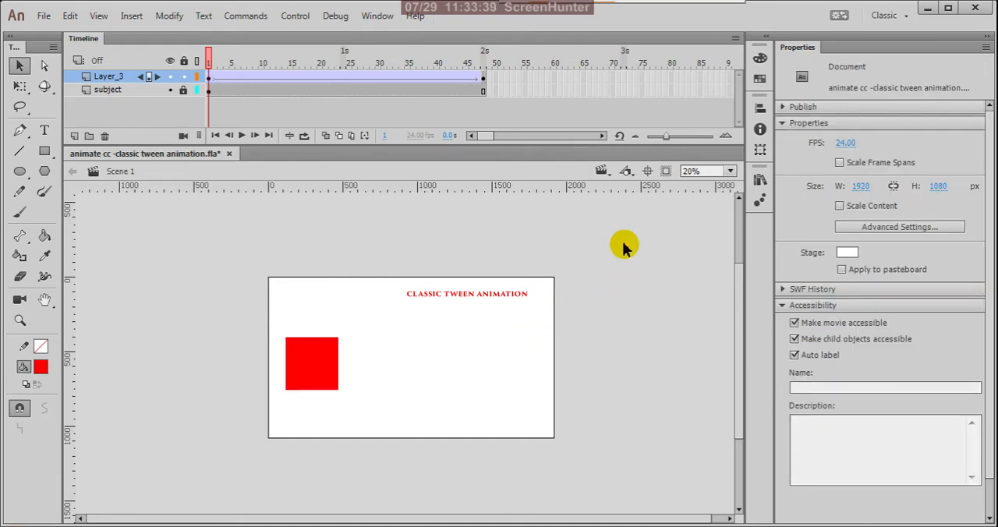
key("ctrl+Return")
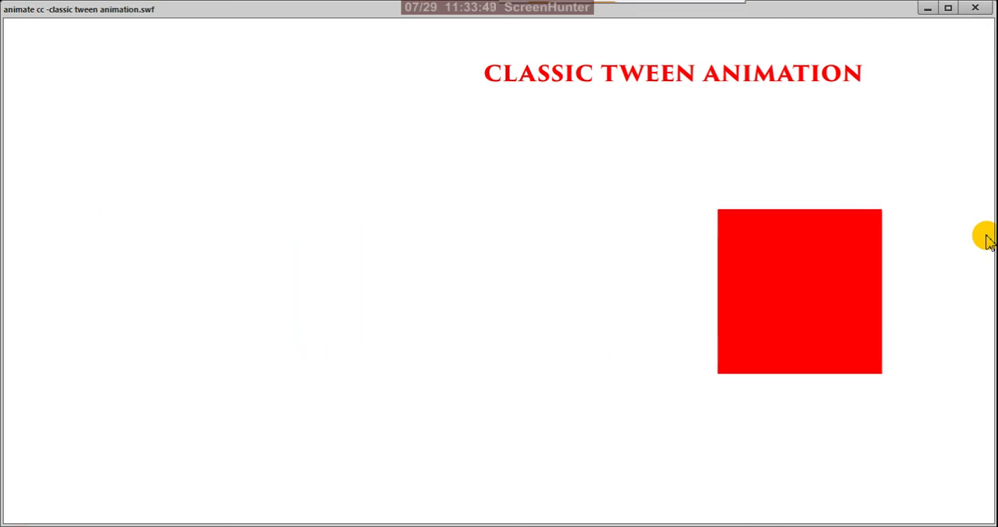
left_click(975, 8)
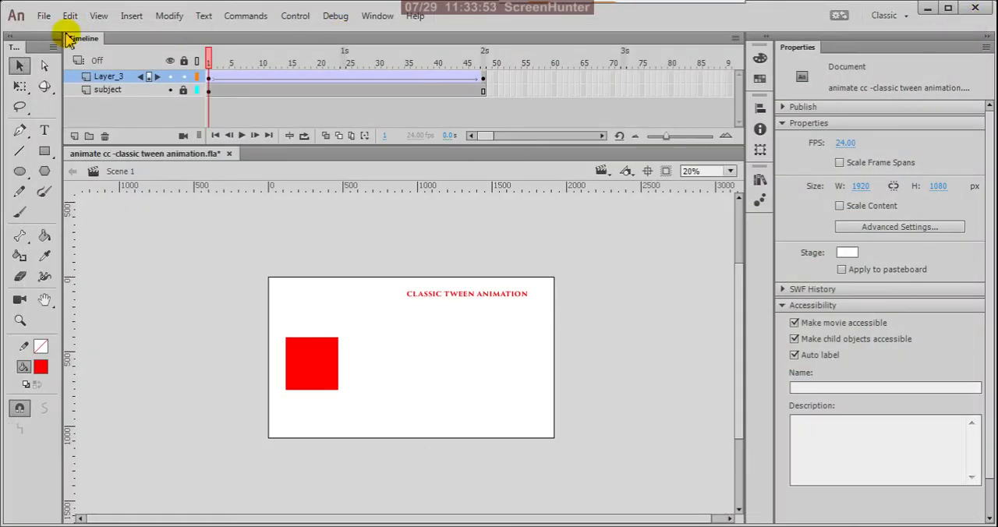
- Set the classic ease of the box tween back to 0 and preview the even motion as a test movie
left_click_drag(212, 62, 199, 119)
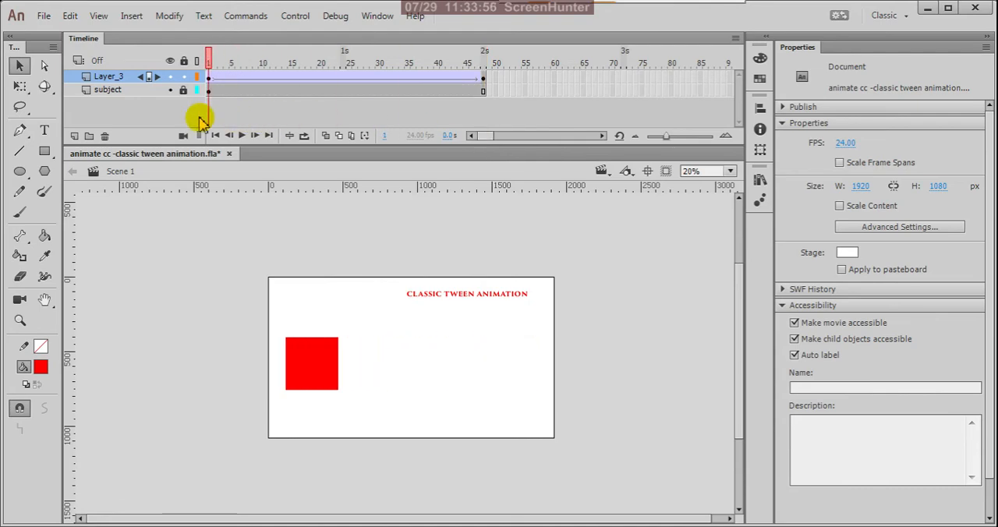
left_click(210, 78)
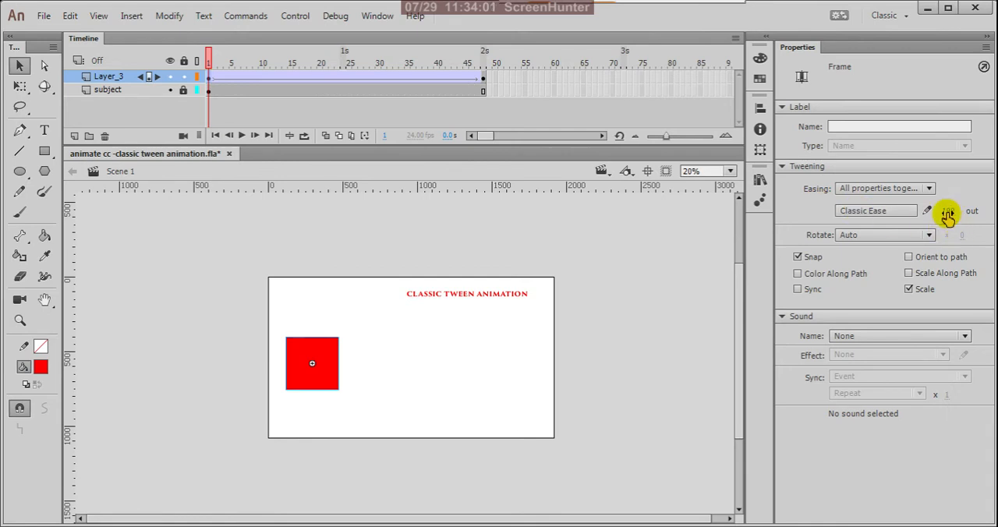
type("0")
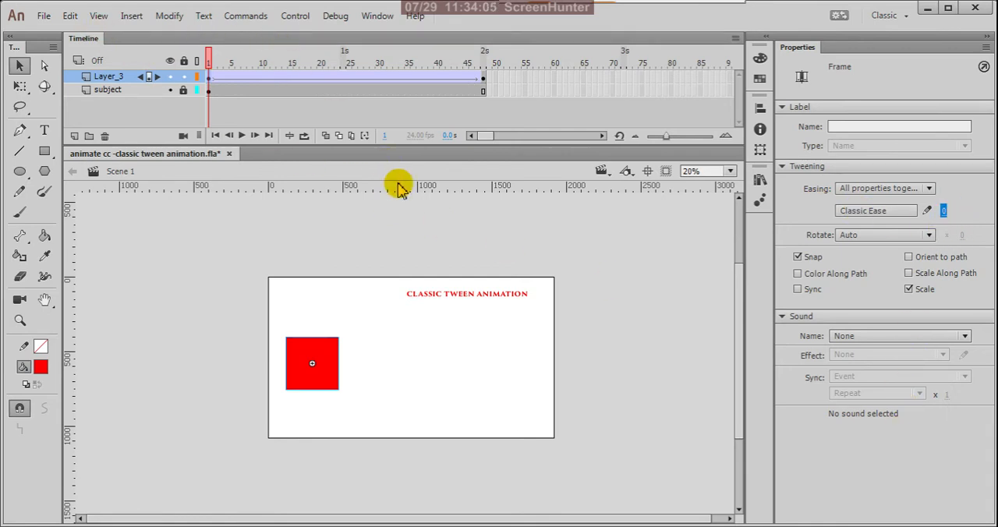
key("ctrl+Return")
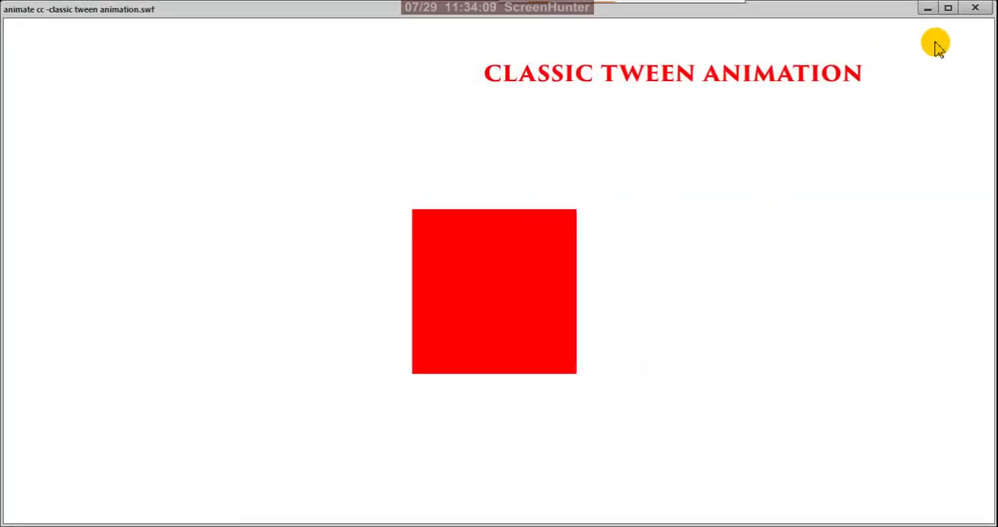
left_click(985, 14)
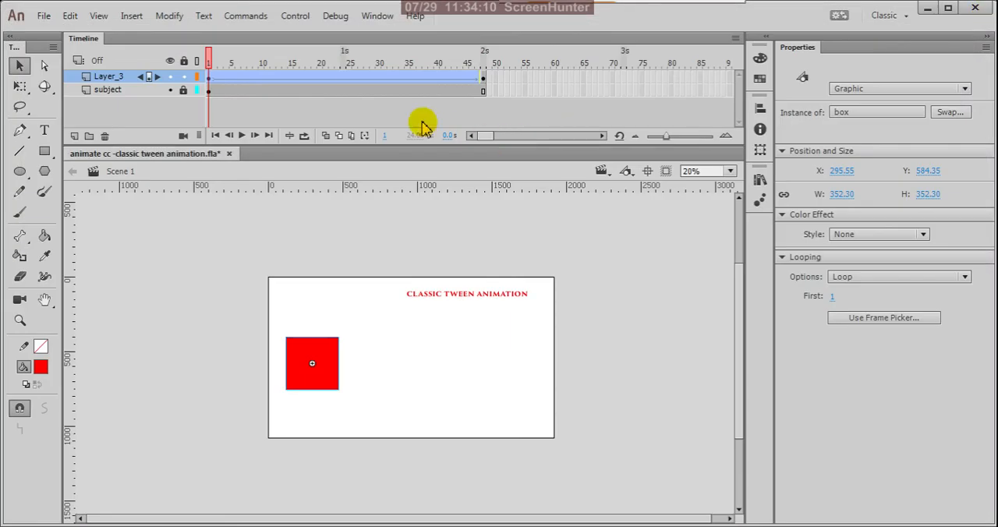
- Open the custom ease editor for the classic tween starting at frame 1 on Layer_3
left_click(207, 78)
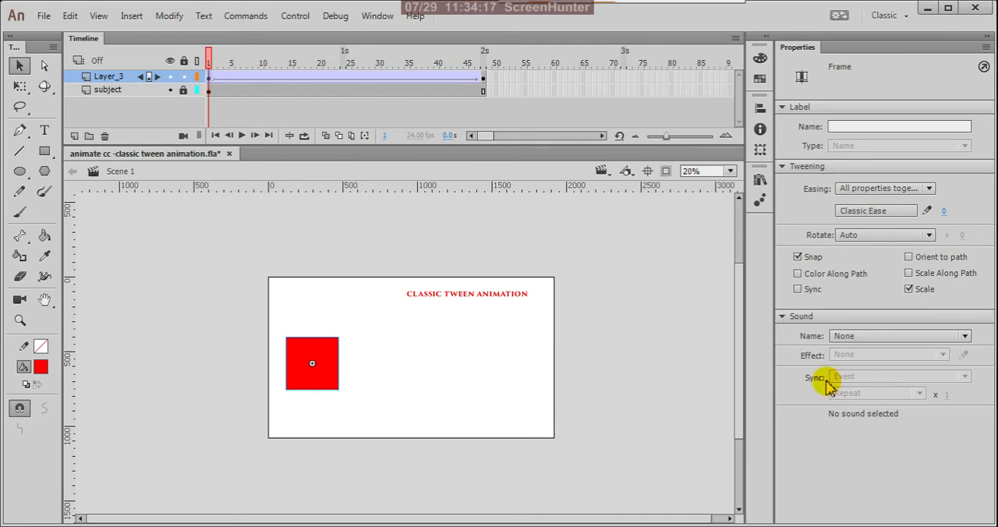
left_click(926, 211)
mouse_move(720, 133)
left_mouse_down()
mouse_move(875, 150)
mouse_move(813, 143)
left_mouse_up()
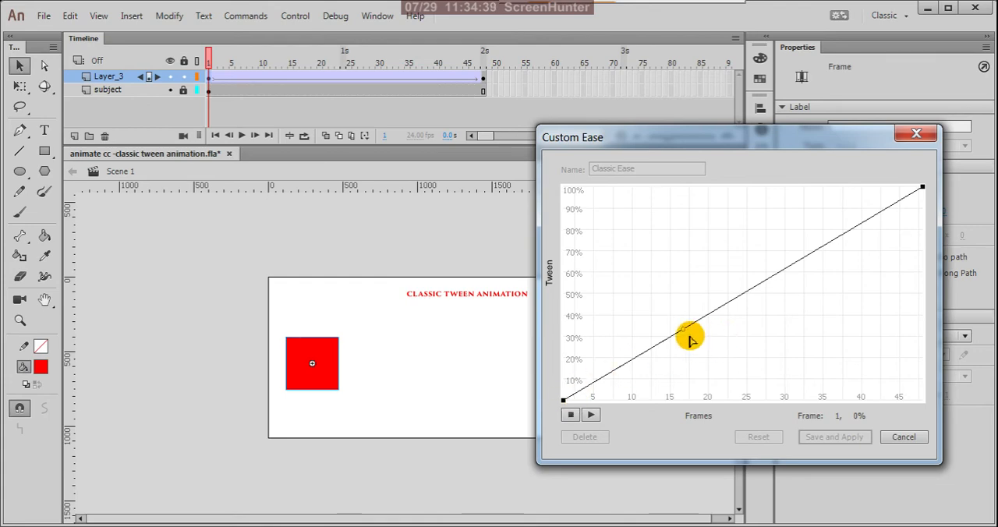
- Extend the start handle of the ease curve to 0% at the last frame for a slow start and play the preview on the stage
left_click_drag(685, 335, 989, 477)
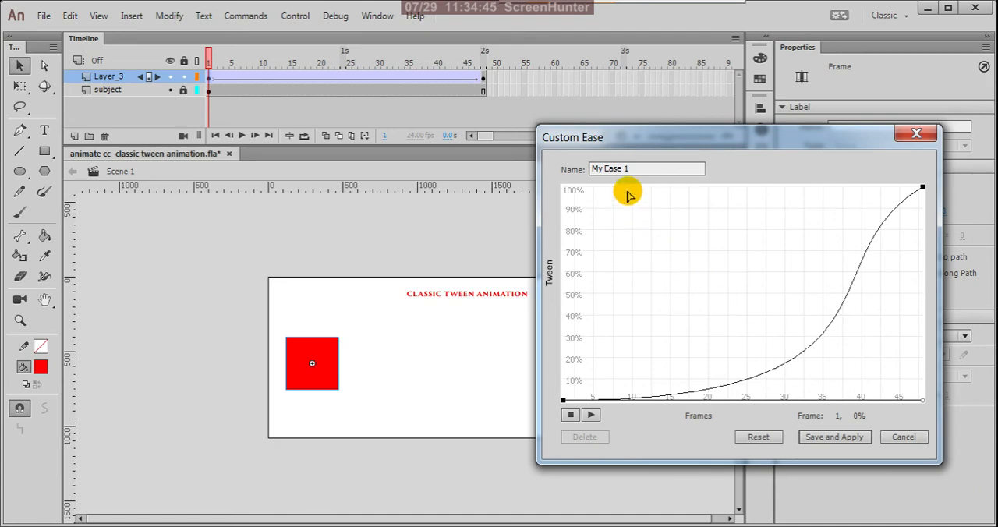
left_click_drag(702, 139, 744, 46)
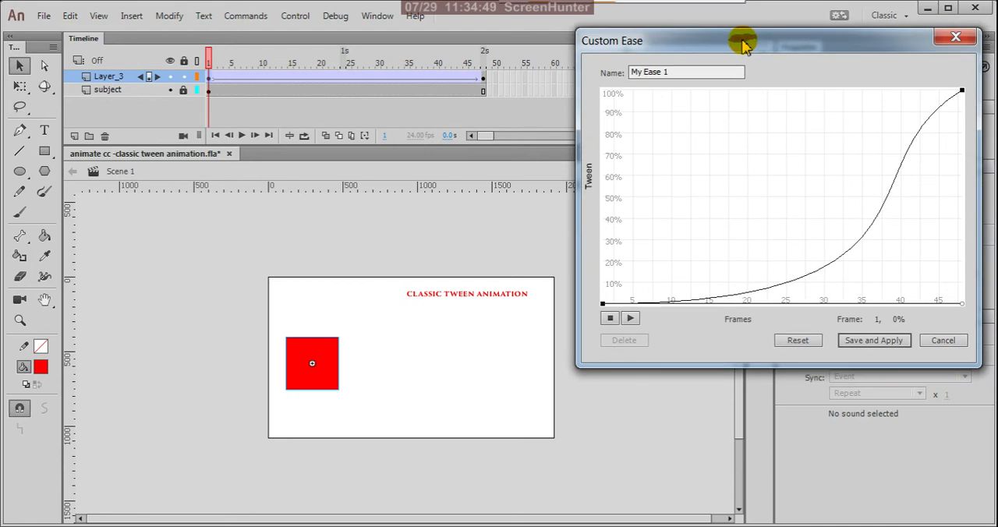
left_click(632, 320)
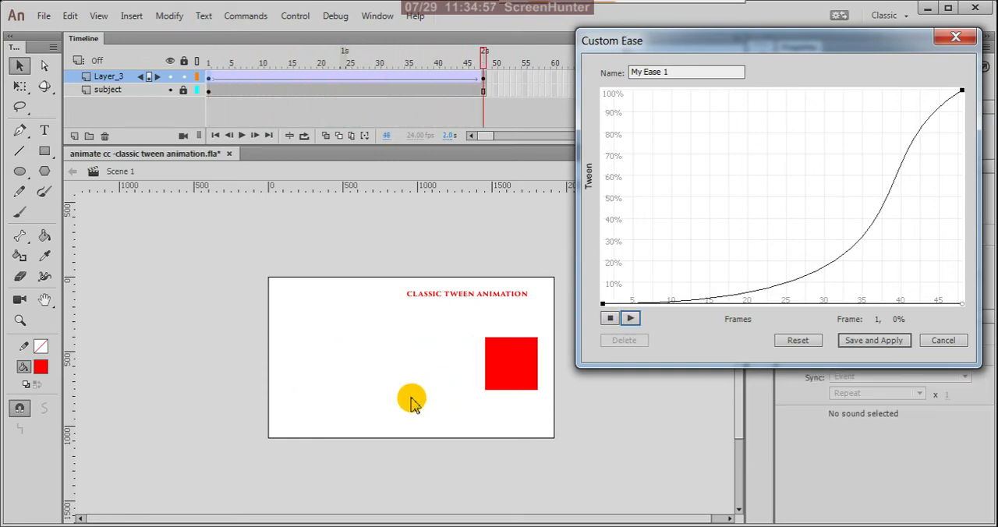
left_click(632, 320)
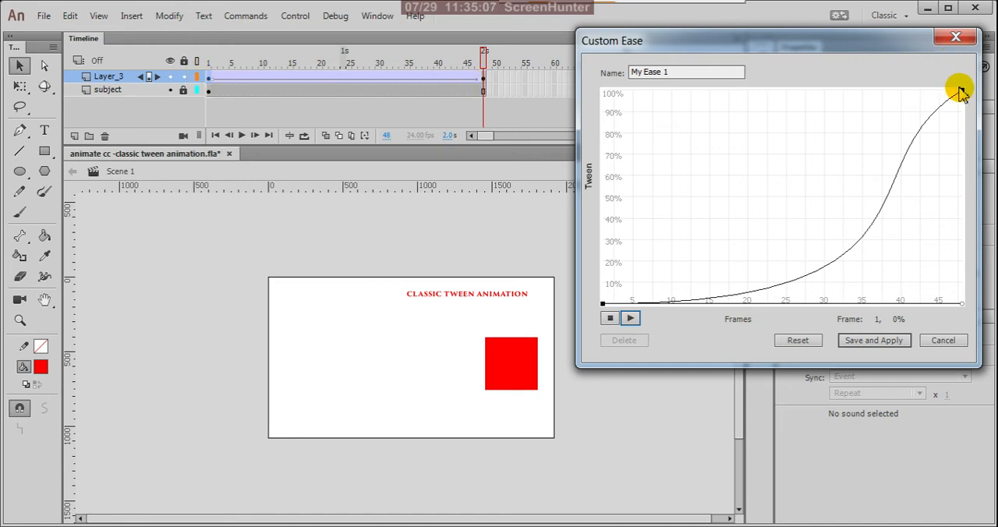
left_click(630, 318)
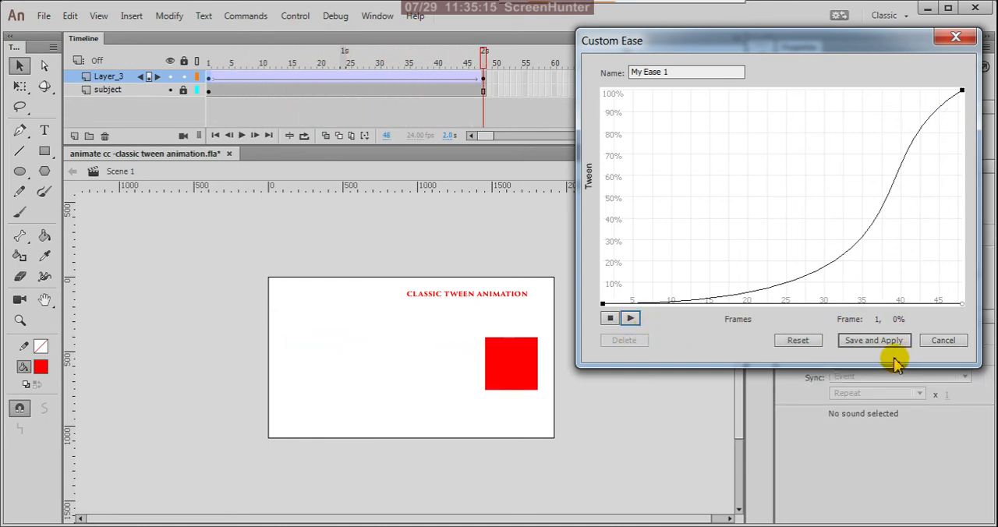
- Reset the ease curve, extend the end point's handle down to 0% at the last frame and play the preview on the stage
left_click(808, 341)
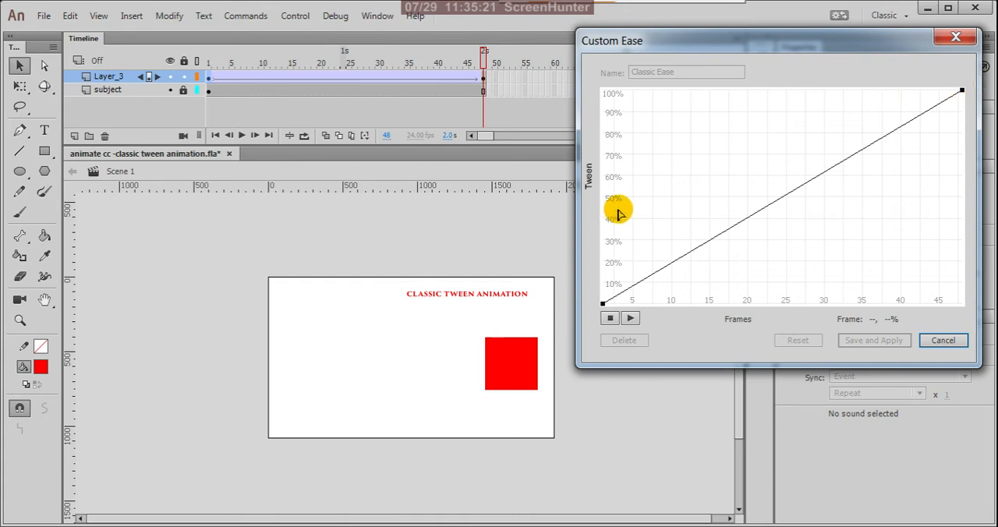
left_click(962, 92)
left_click(963, 92)
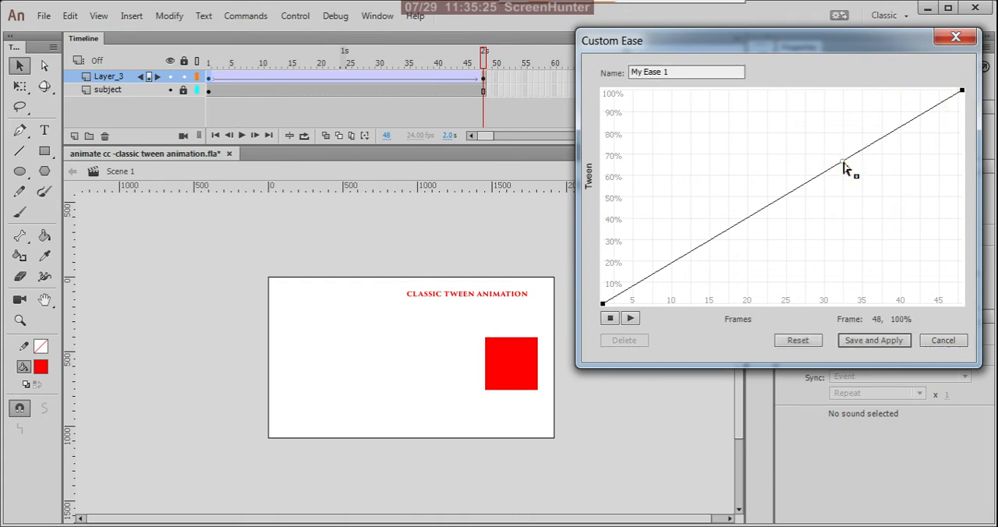
left_click_drag(843, 163, 946, 316)
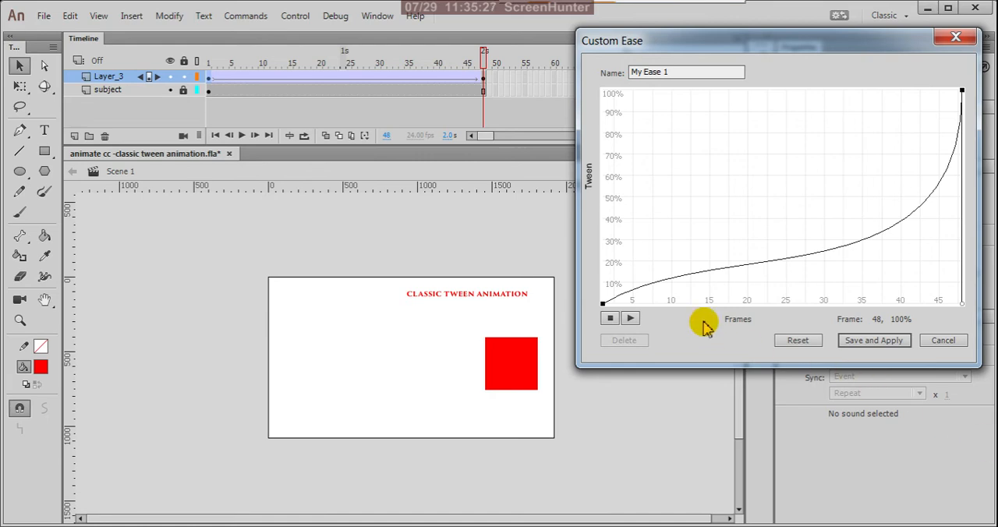
left_click(632, 319)
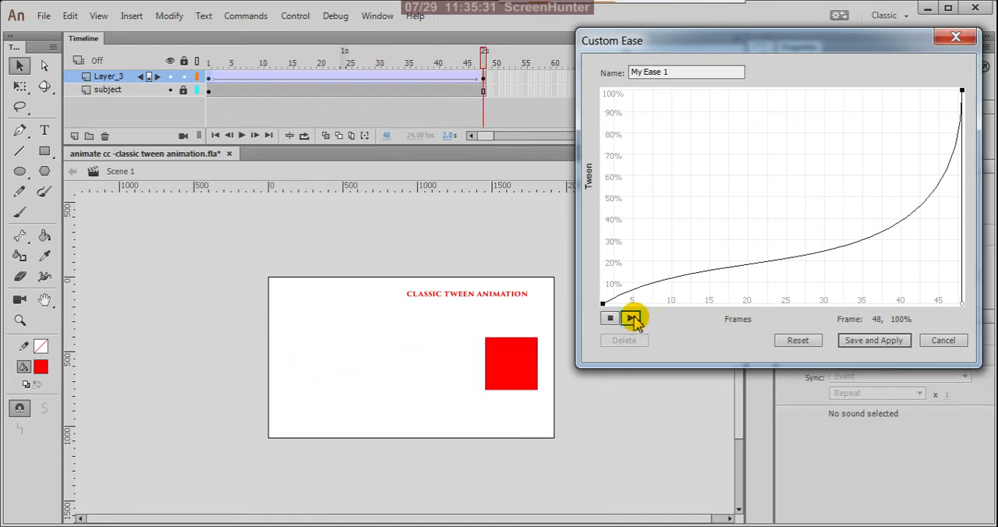
left_click(632, 319)
left_click(632, 319)
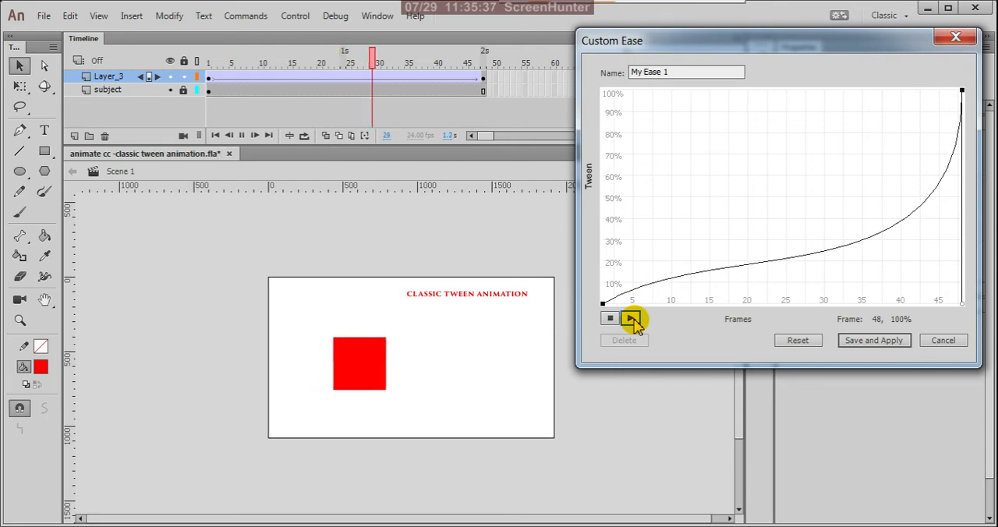
- Reset the ease curve, extend the start point's handle up to 100% at the first frame and play the preview
left_click(797, 340)
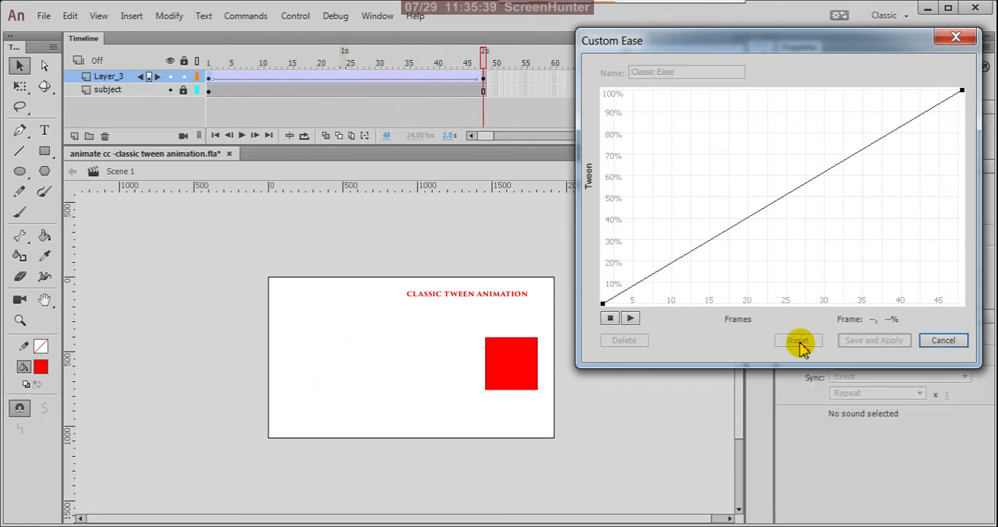
left_click(604, 303)
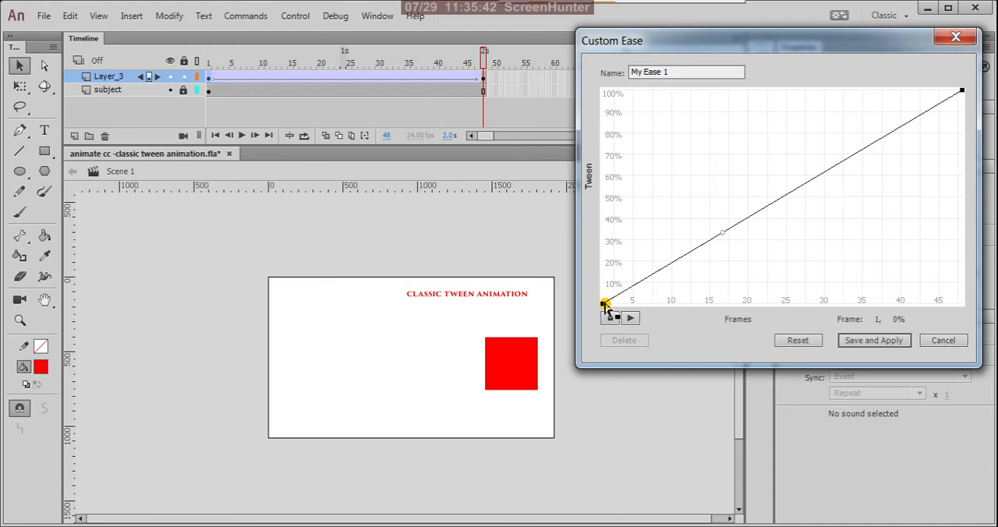
left_click(718, 225)
left_click_drag(718, 226, 604, 91)
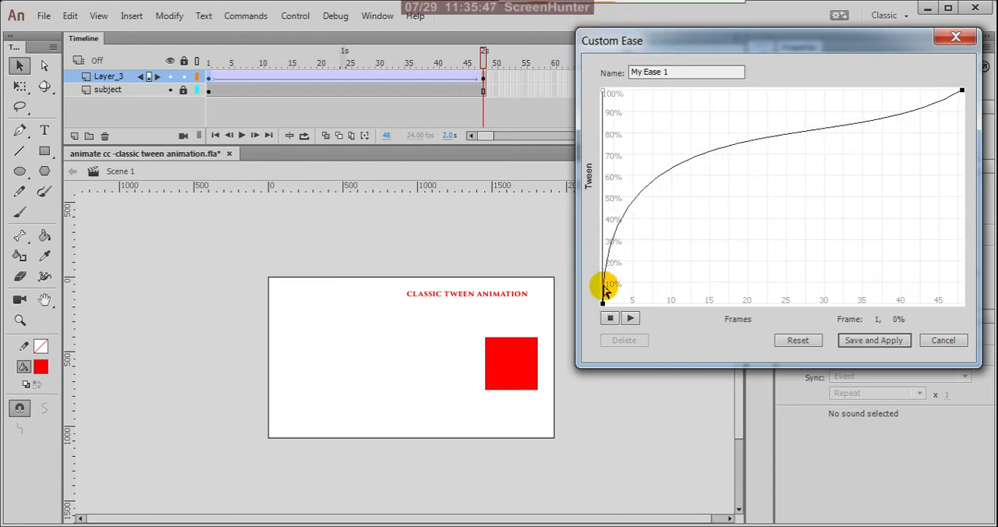
left_click(631, 319)
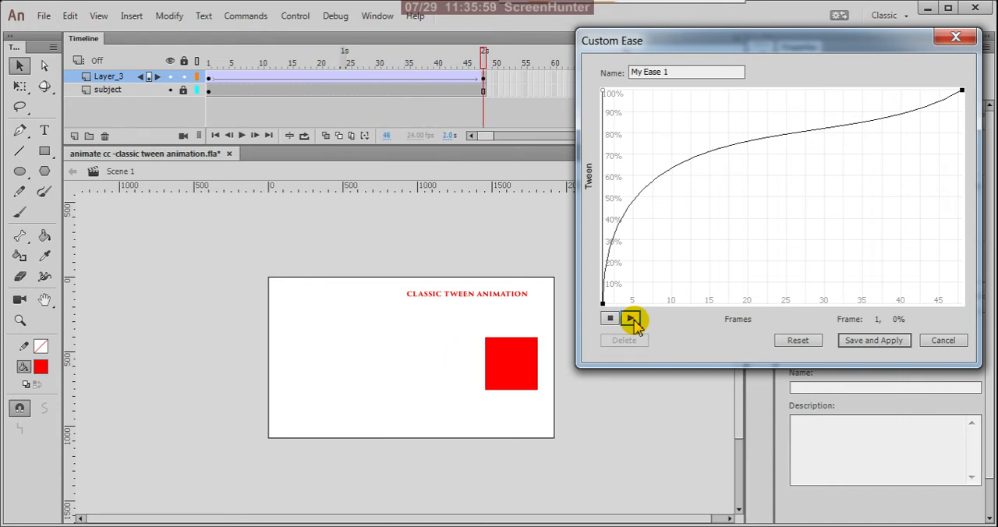
- Reset the ease curve, stretch the end point's handle along 100% to the first frame for a slow stop and preview it
left_click(798, 341)
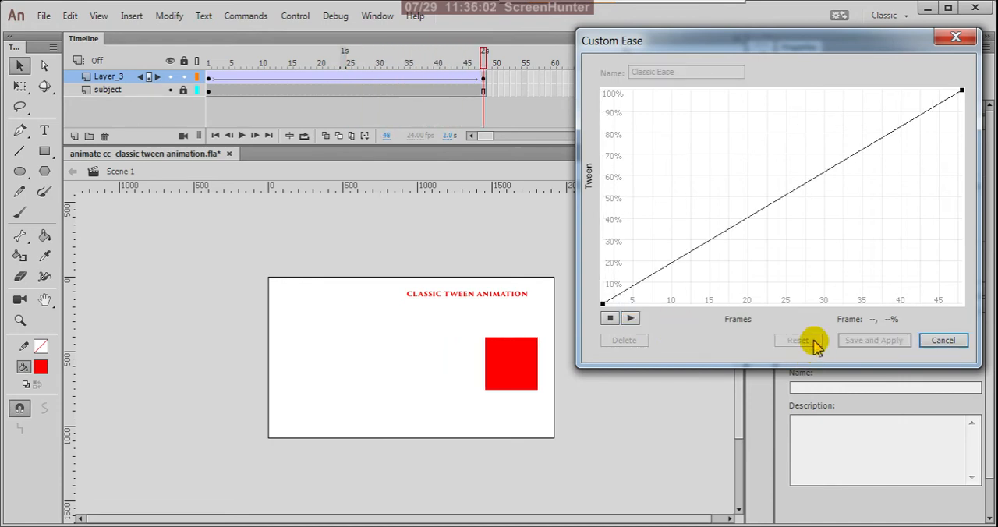
left_click(962, 94)
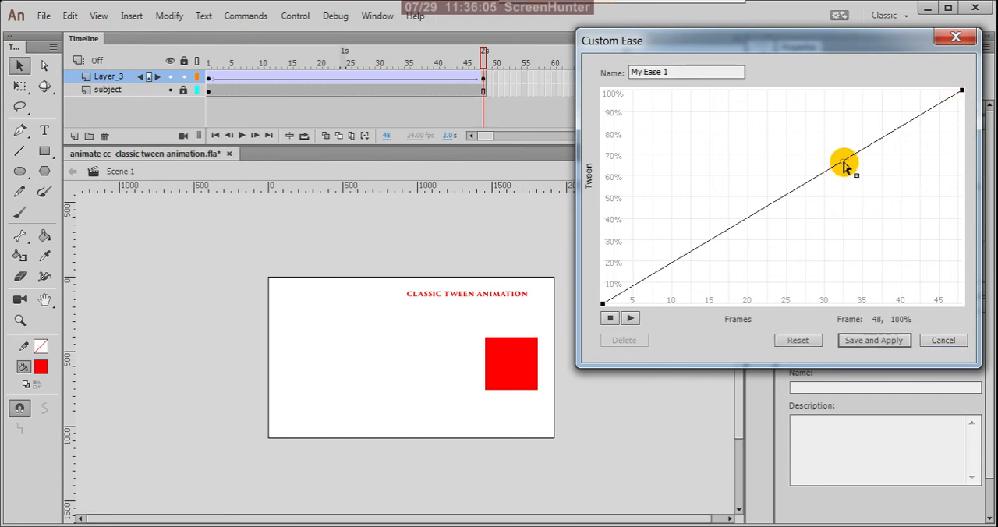
left_click_drag(845, 163, 477, 9)
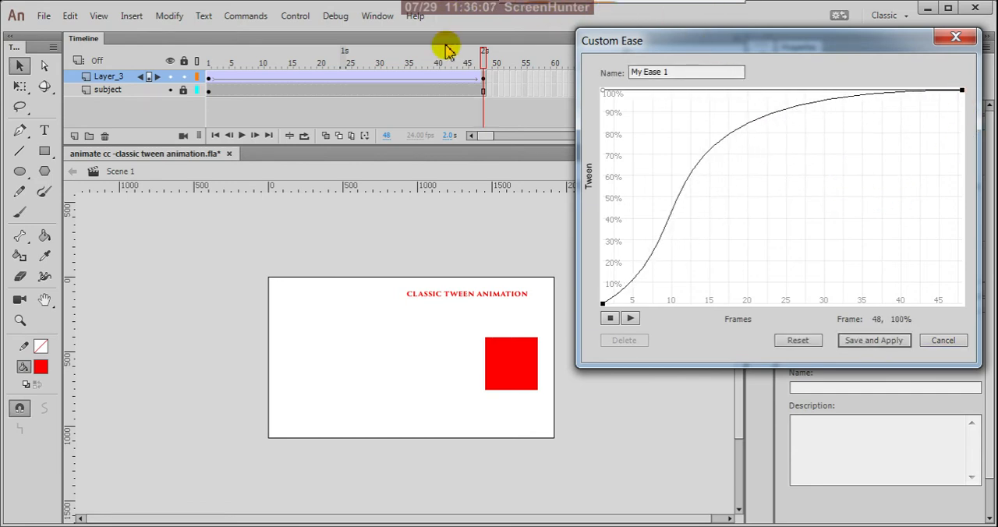
left_click(632, 319)
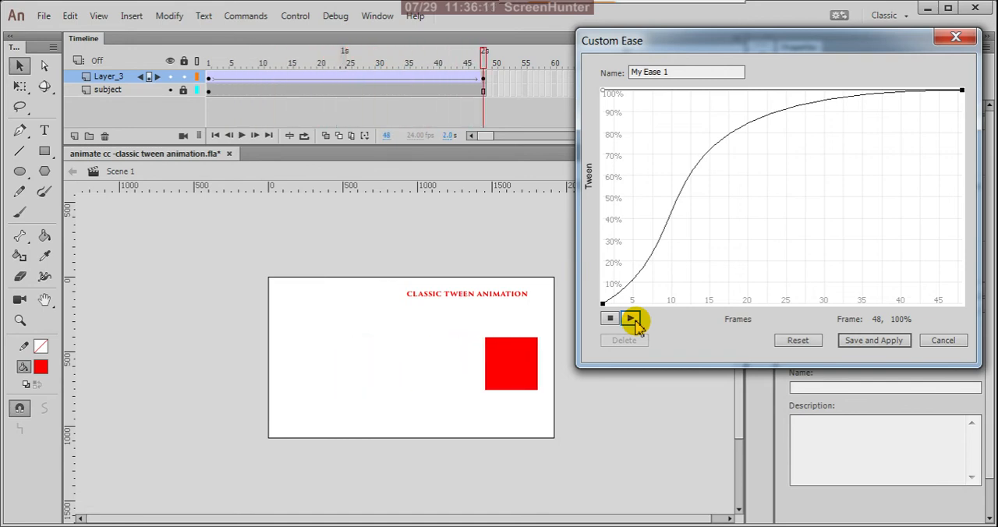
left_click(631, 319)
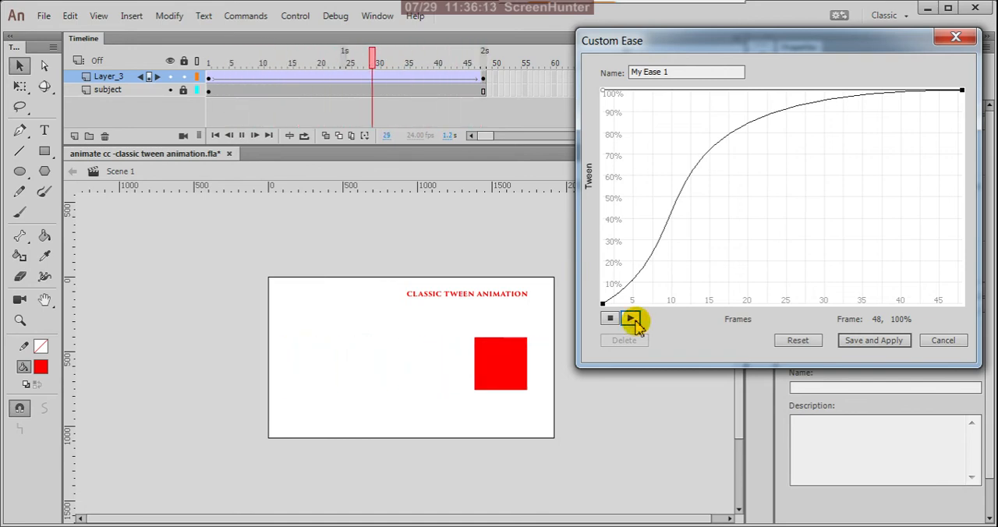
- On a reset ease curve, add a point at about frame 26, 52%, and stretch its handles toward the graph's opposite corners for a back-and-forth motion
left_click(800, 342)
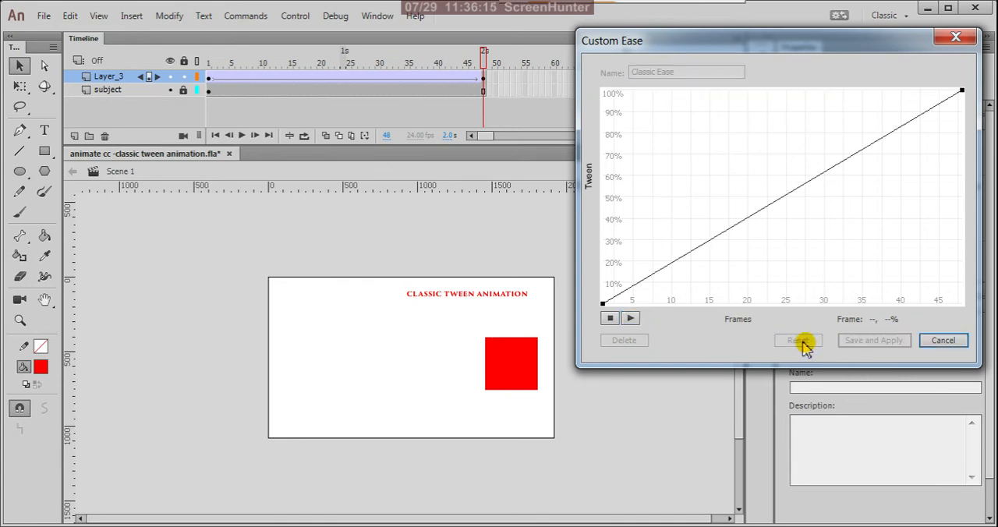
left_click(791, 195)
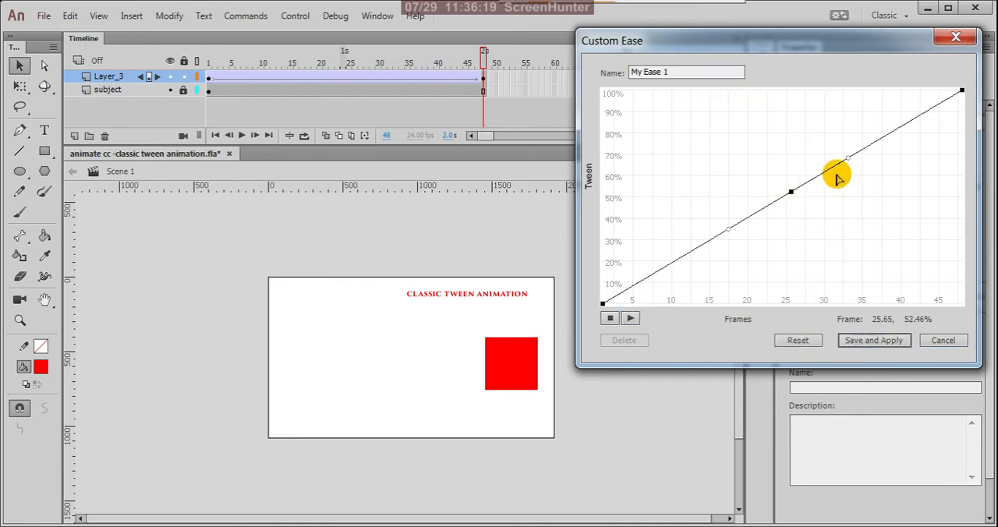
left_click_drag(850, 160, 963, 304)
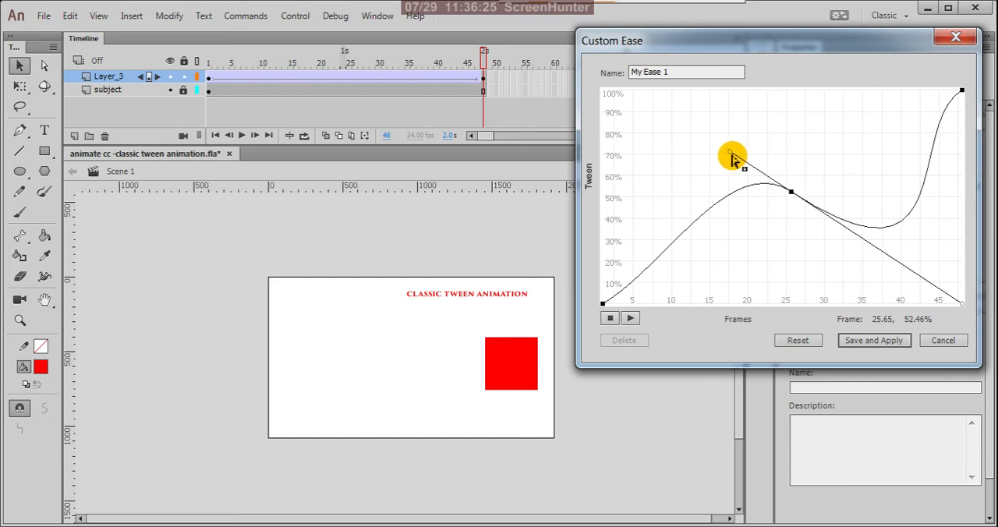
left_click_drag(732, 158, 579, 66)
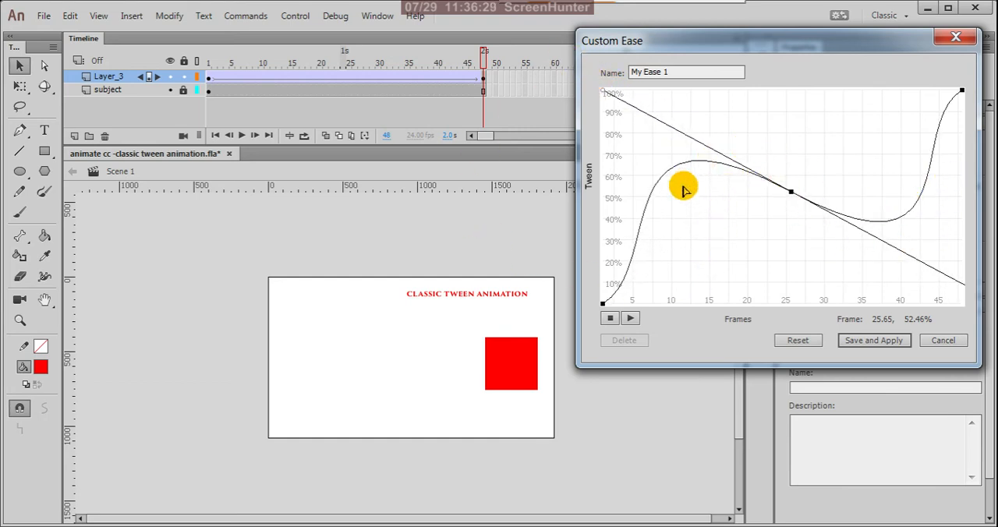
- Play the stage preview of the back-and-forth ease several times to study the box's motion
left_click(631, 318)
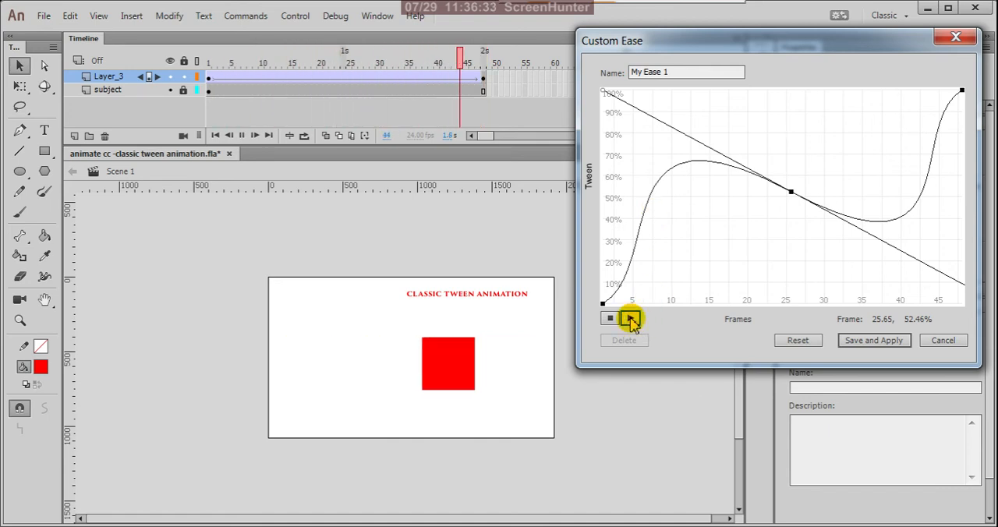
left_click(631, 319)
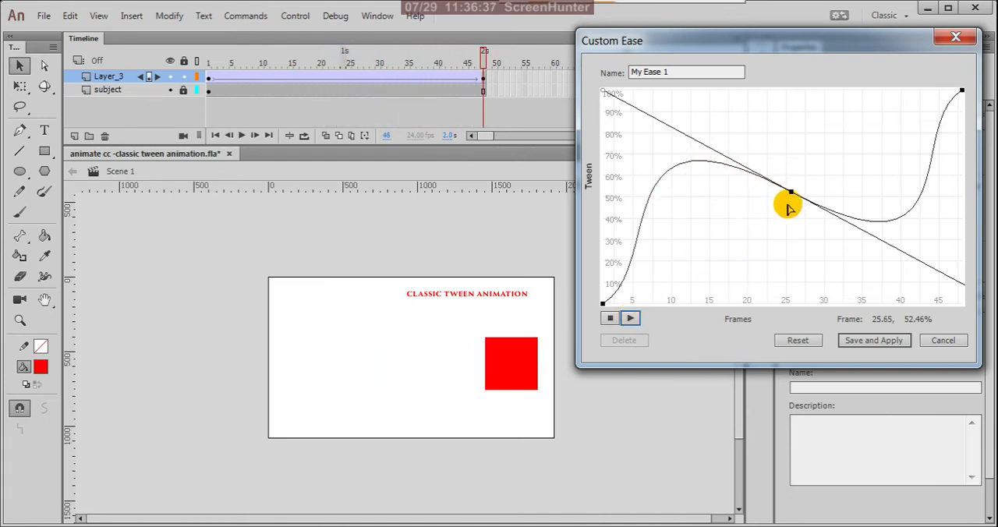
left_click(631, 318)
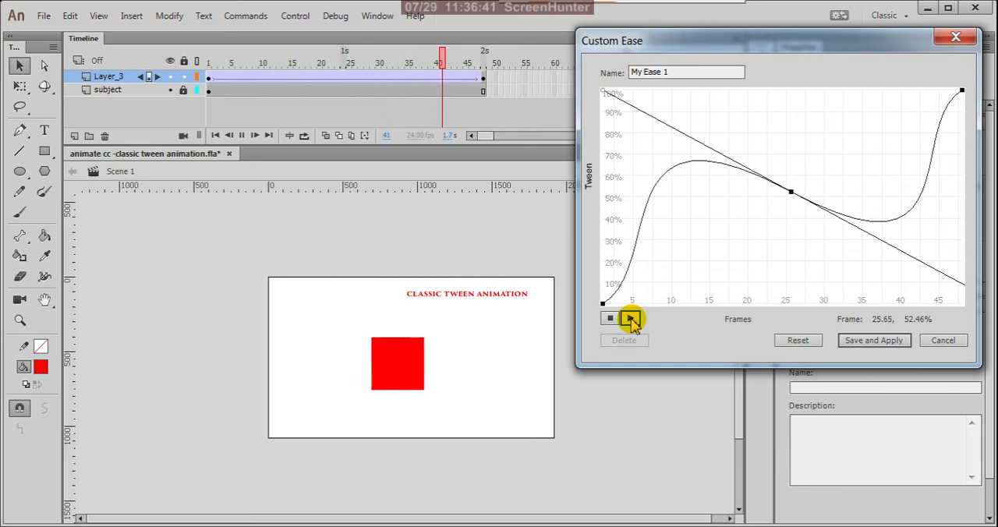
left_click(630, 318)
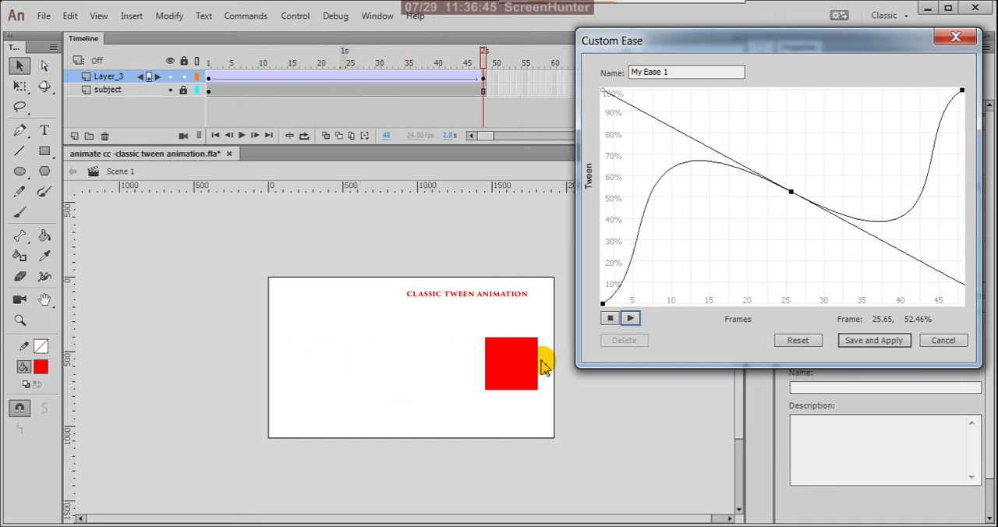
left_click(631, 318)
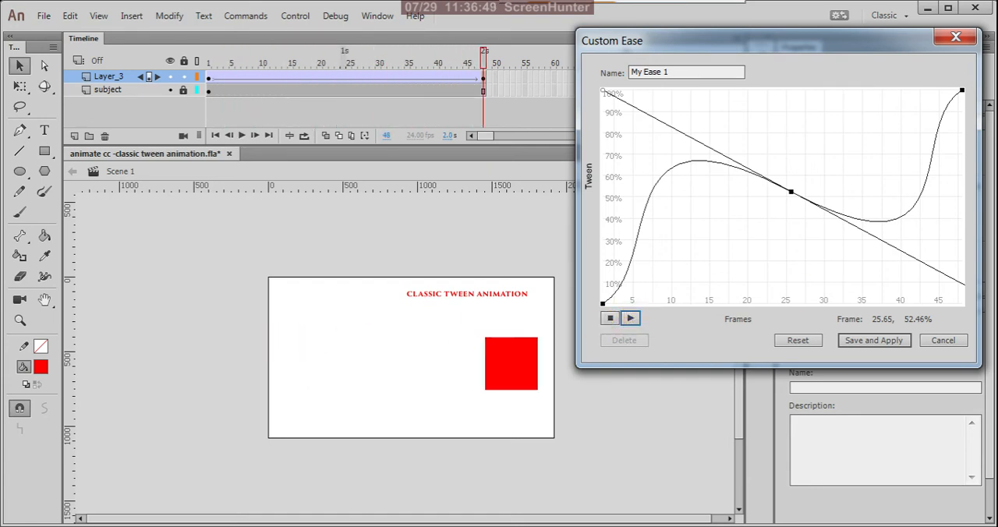
- Reset the ease curve, add a point at about frame 22, 45%, extend its lower handle to 0% near frame 11 and preview it
left_click(798, 341)
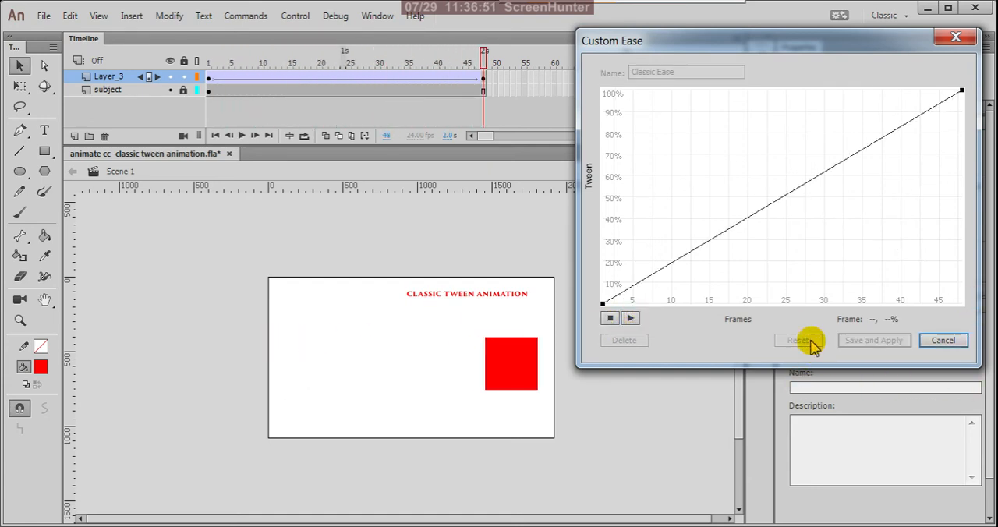
left_click(767, 209)
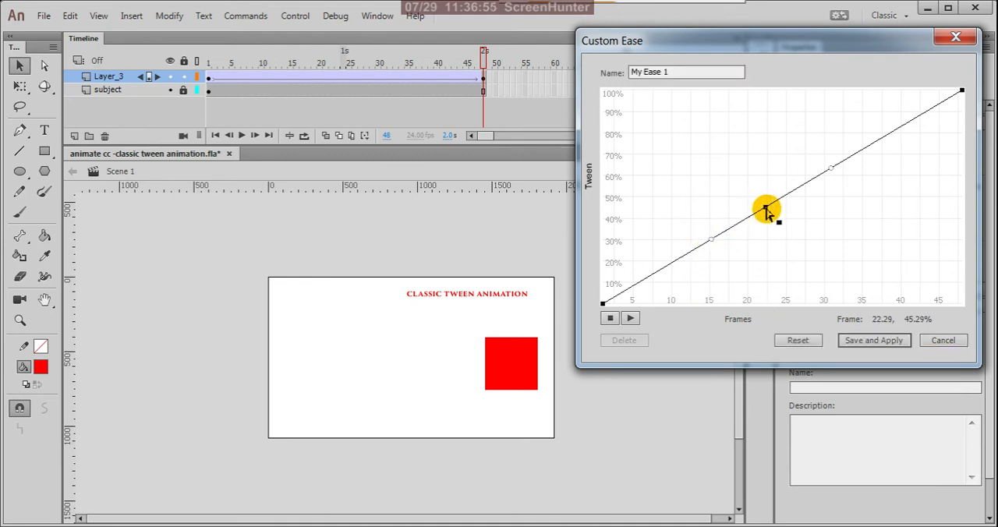
left_click_drag(712, 246, 677, 468)
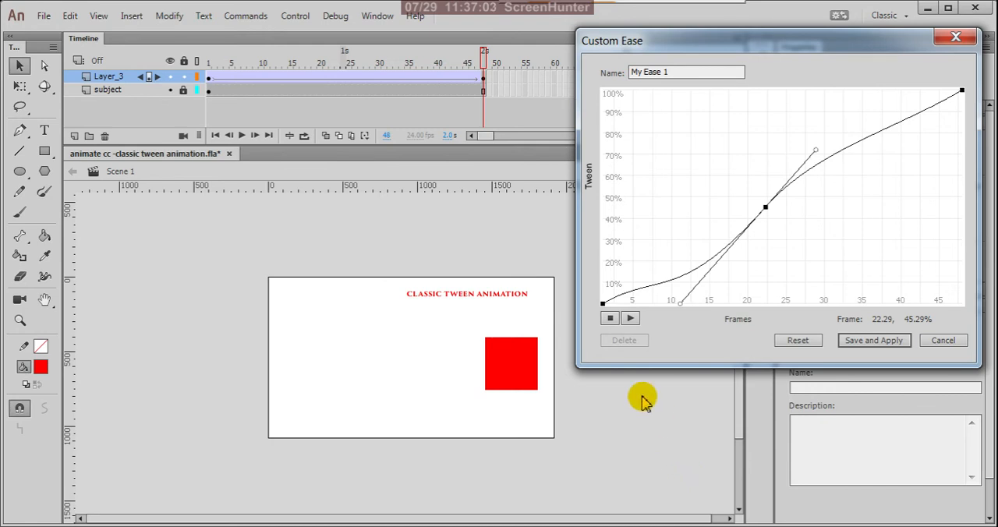
left_click(631, 318)
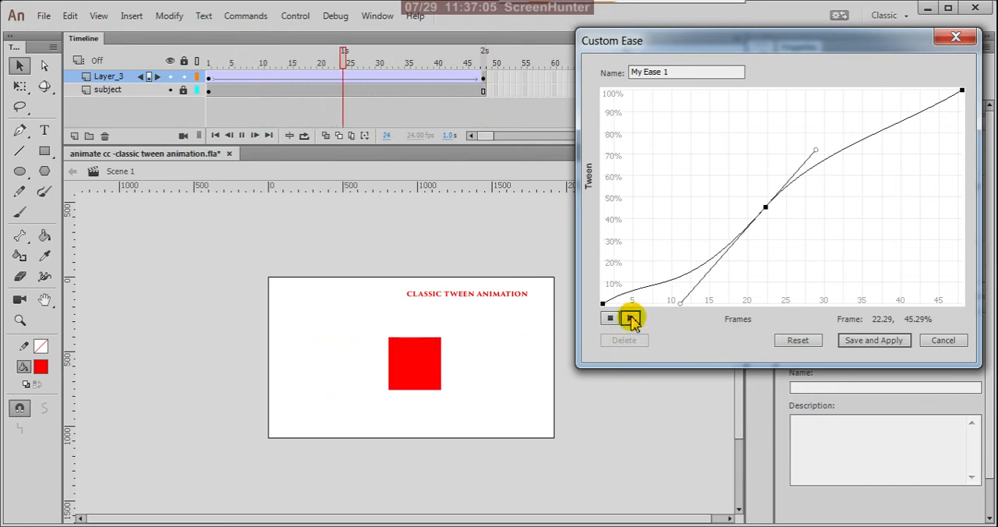
left_click(630, 319)
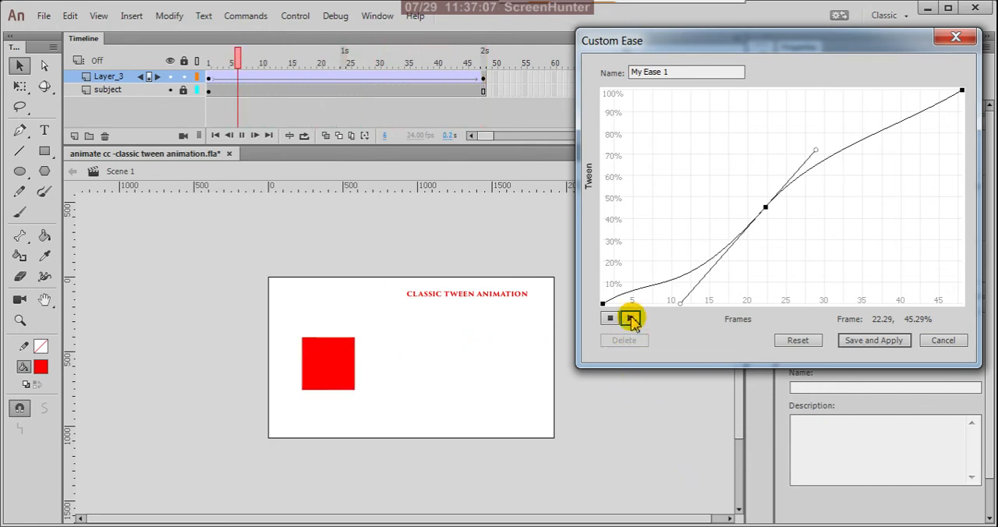
- Reset the ease curve, close the custom ease editor without saving, and select frame 1 of the tween on Layer_3
left_click(798, 341)
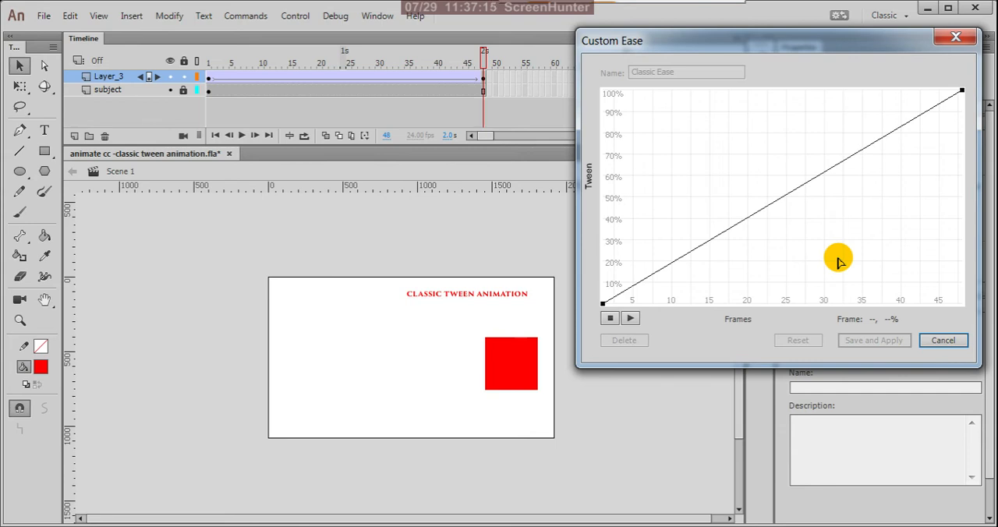
left_click(943, 341)
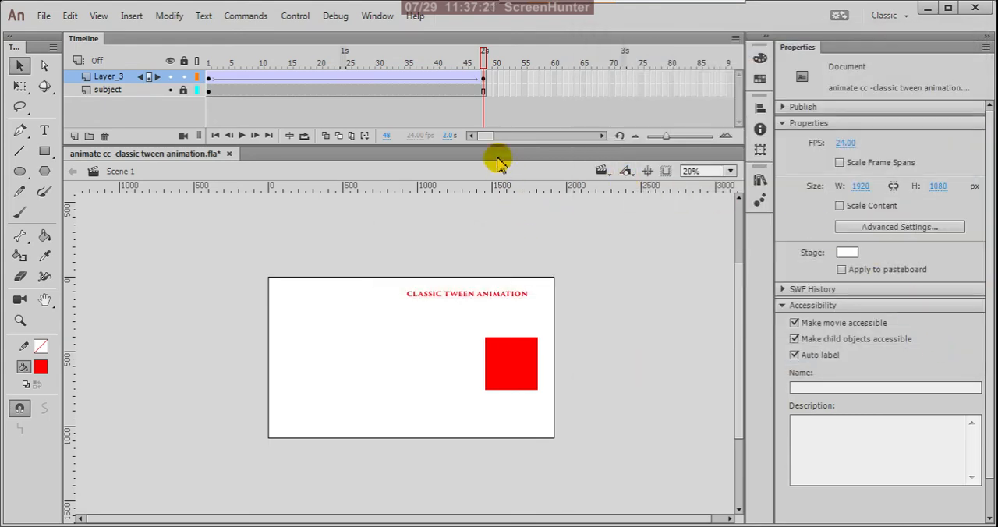
left_click_drag(485, 63, 301, 75)
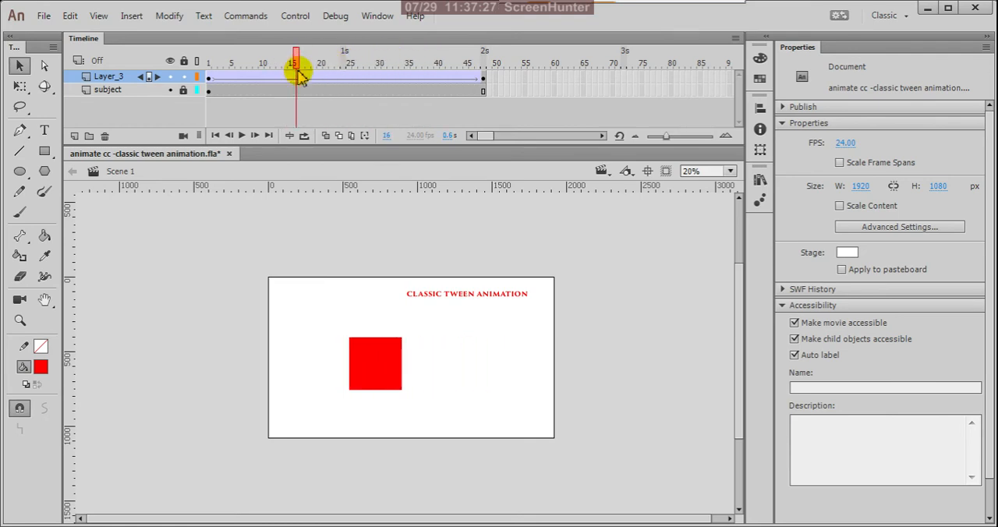
left_click(207, 77)
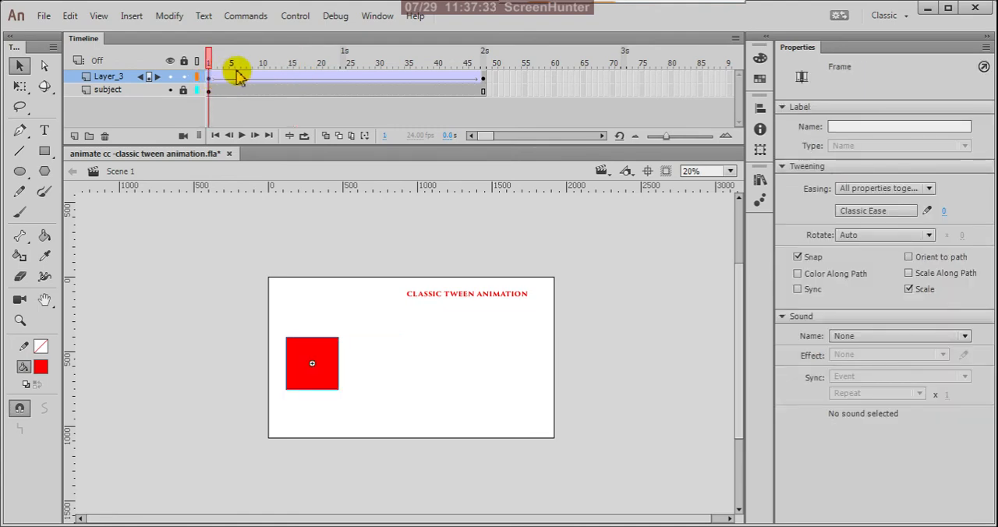
- Maximize the program window and set the tween's rotation direction to CW
left_click(951, 9)
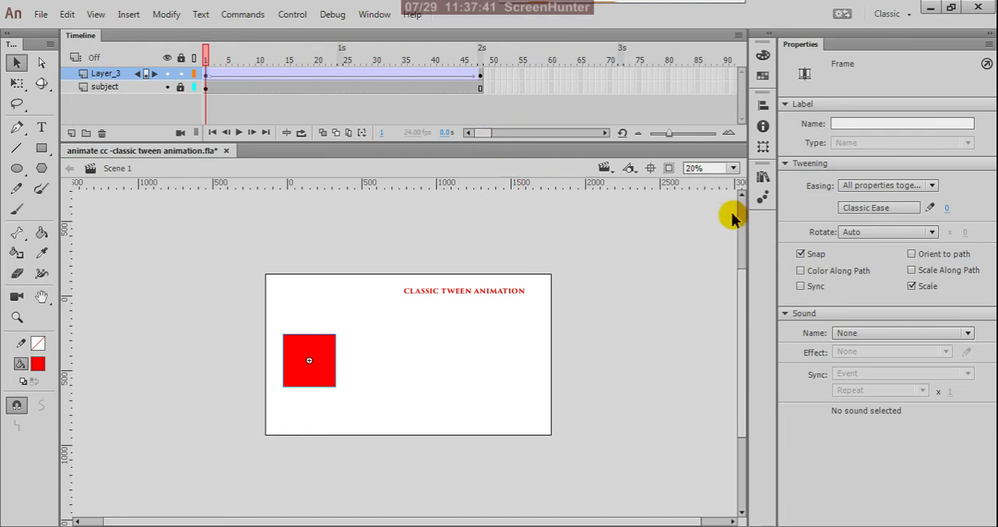
left_click(933, 233)
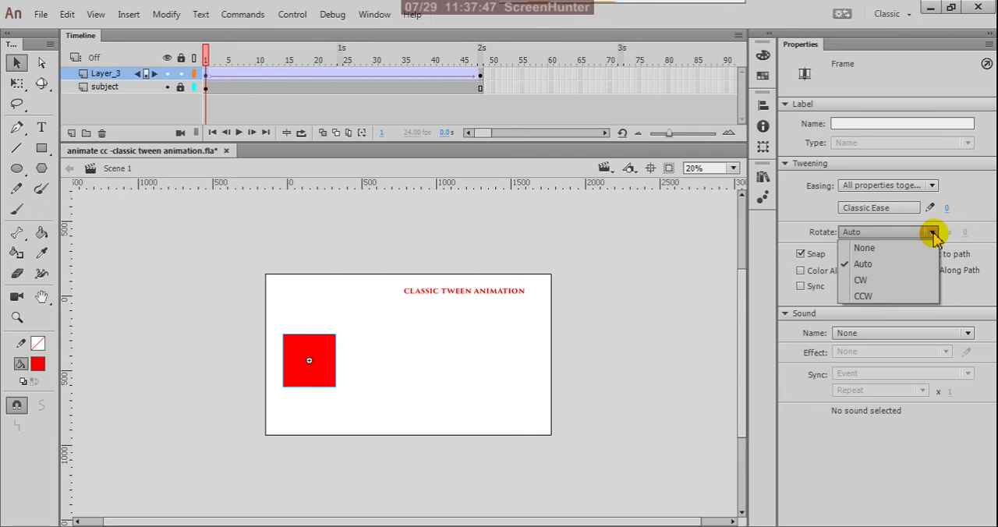
left_click(861, 280)
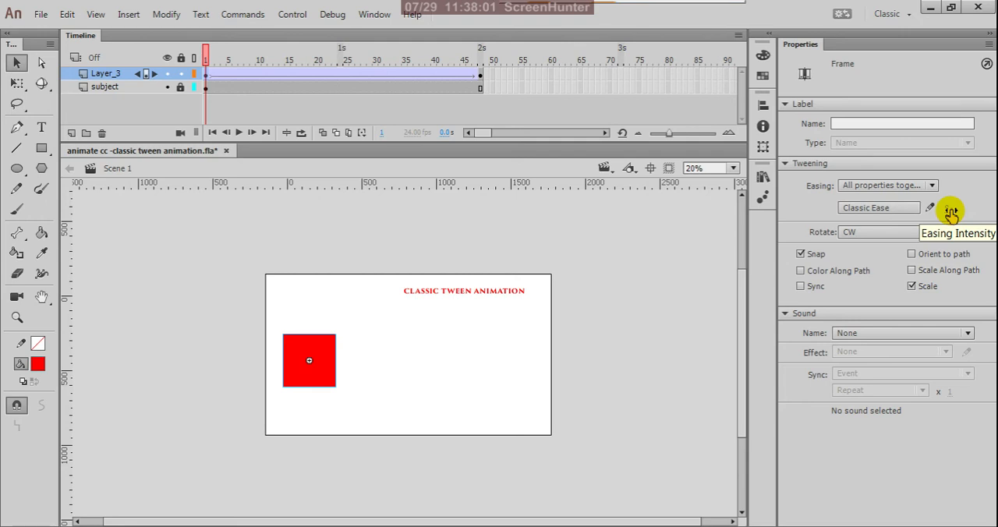
- Set the clockwise tween's easing intensity to -100 and test the movie
left_click_drag(952, 211, 483, 204)
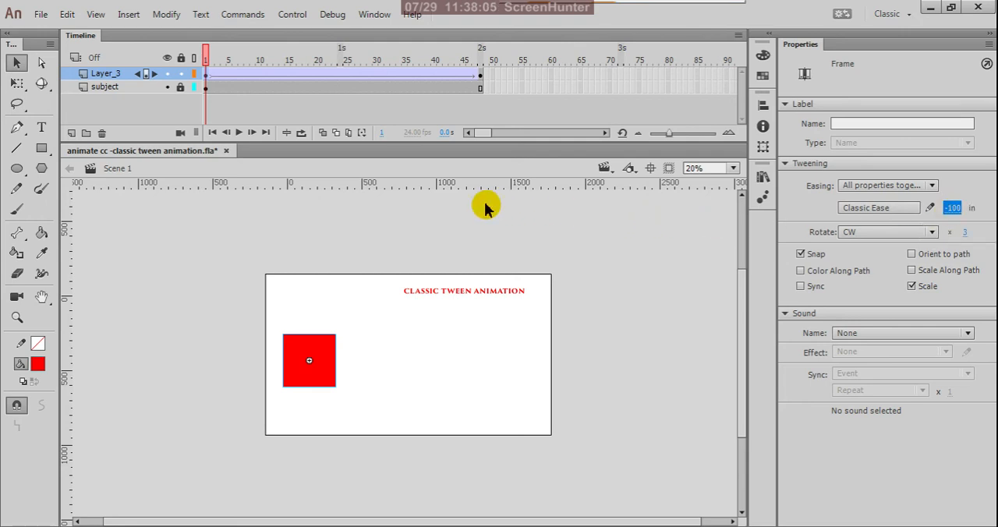
key("ctrl+Return")
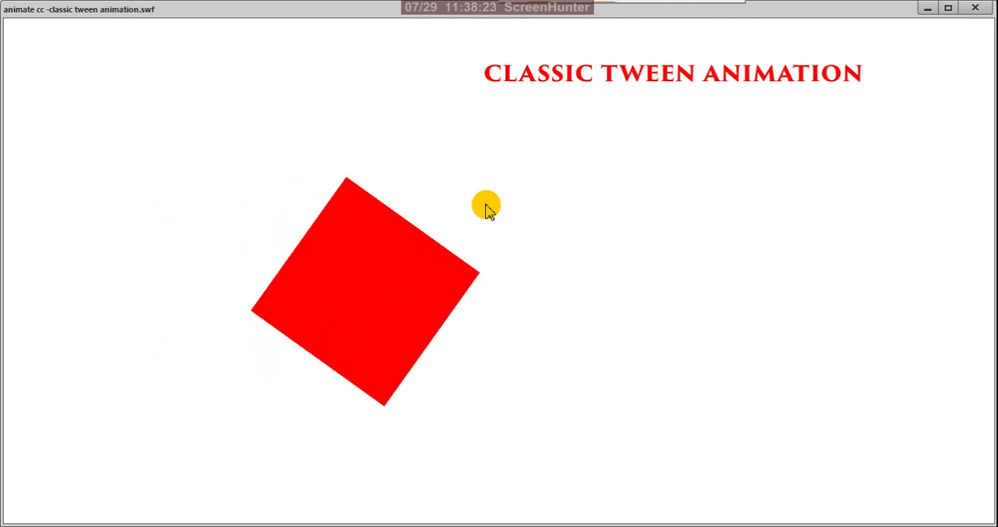
left_click(975, 7)
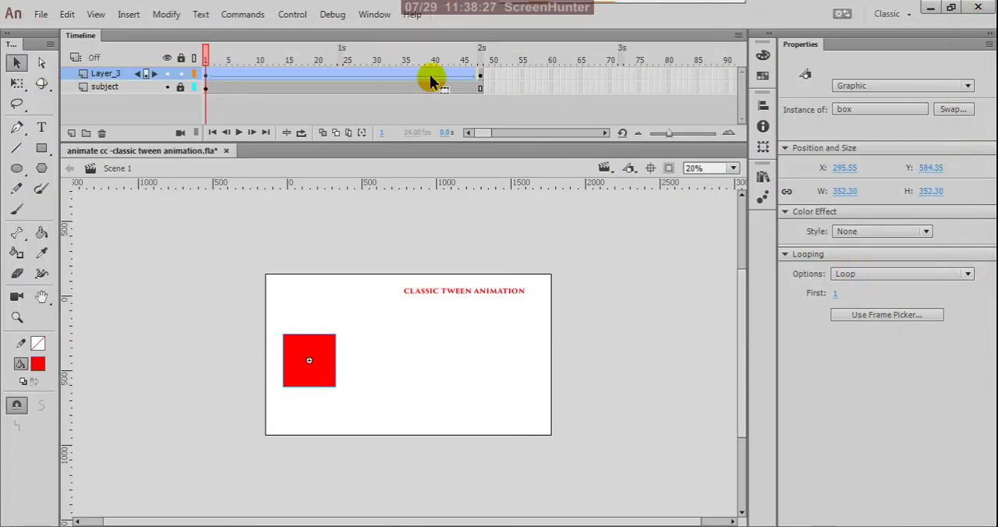
- Set the frame 1 tween on Layer_3 to rotate CCW 2 times with an easing intensity of 100, and test the movie
left_click(206, 75)
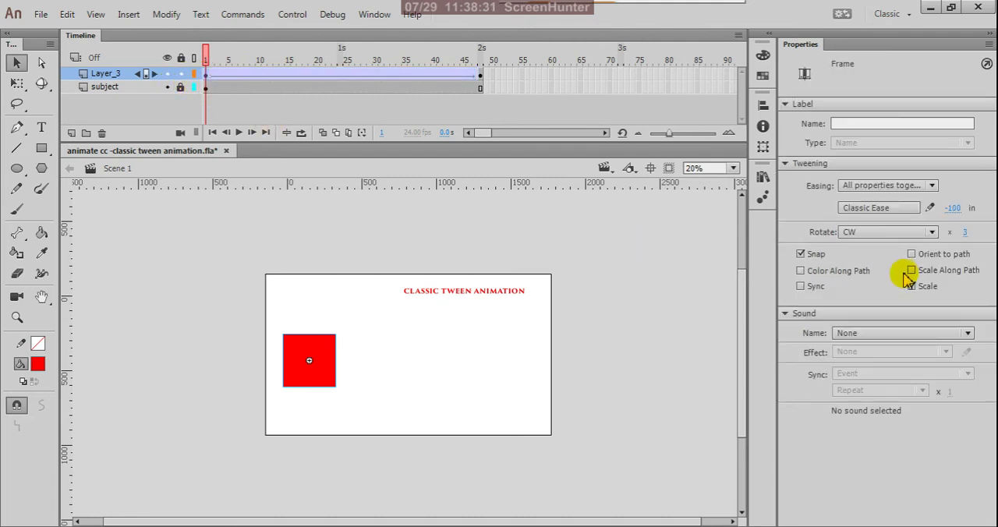
left_click(935, 234)
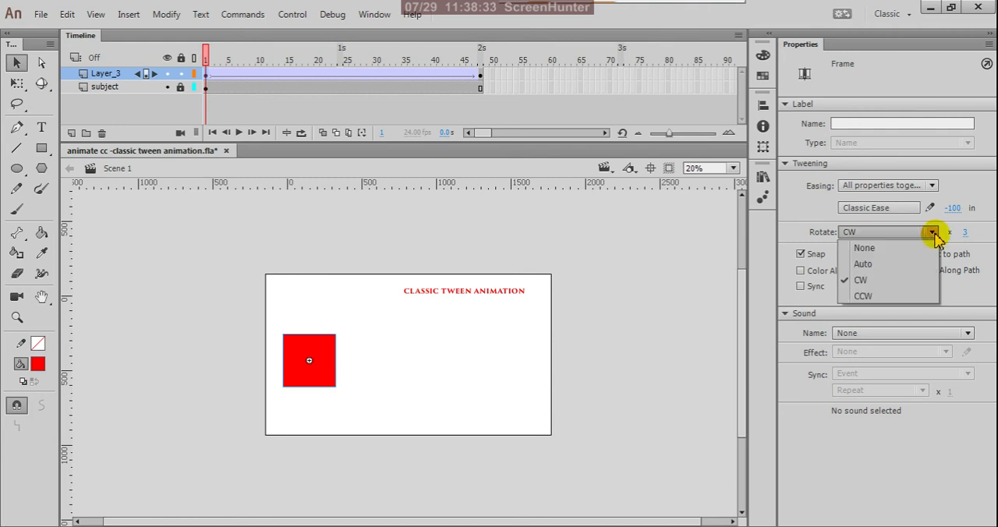
left_click(901, 297)
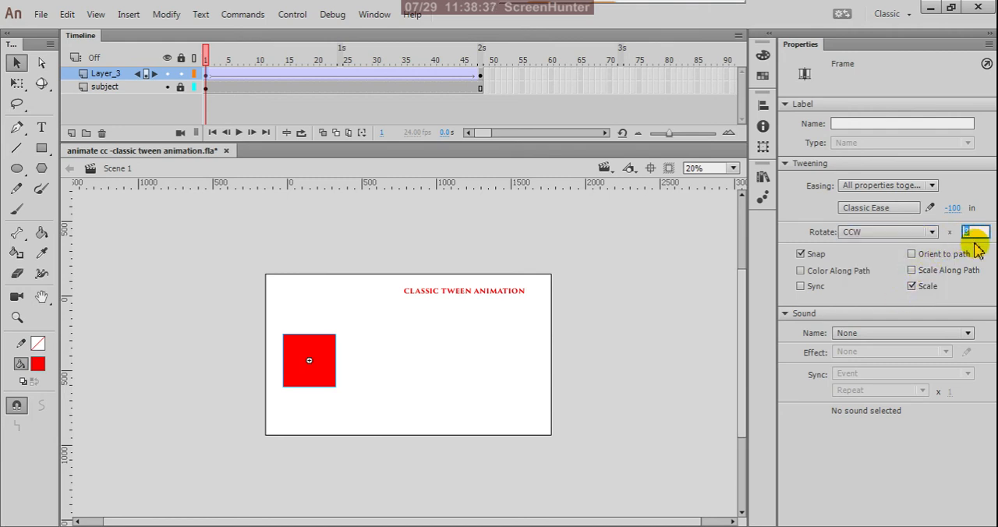
type("2")
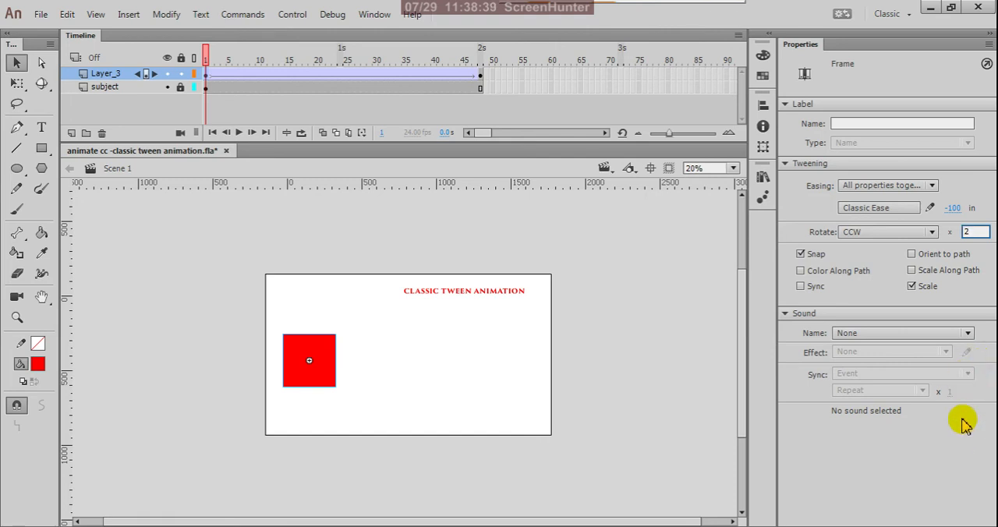
key("Return")
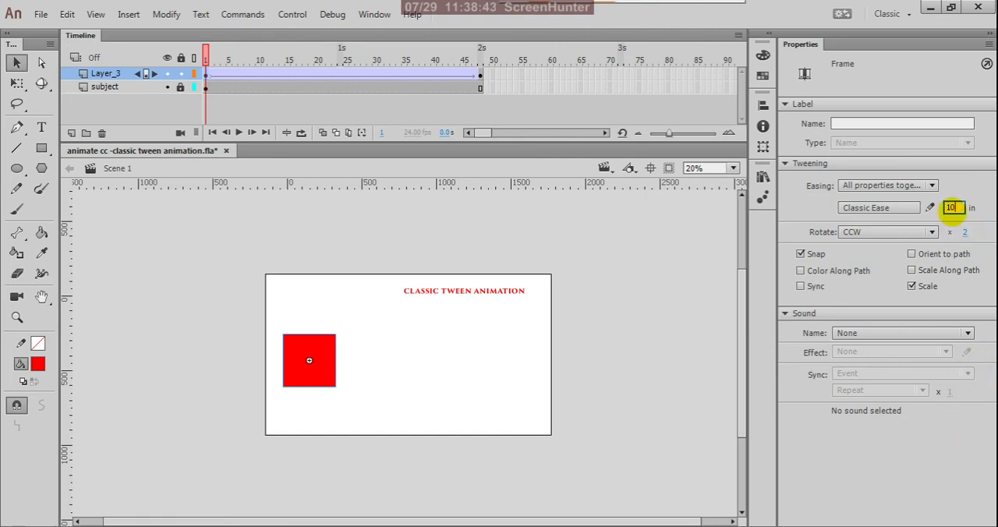
key("Return")
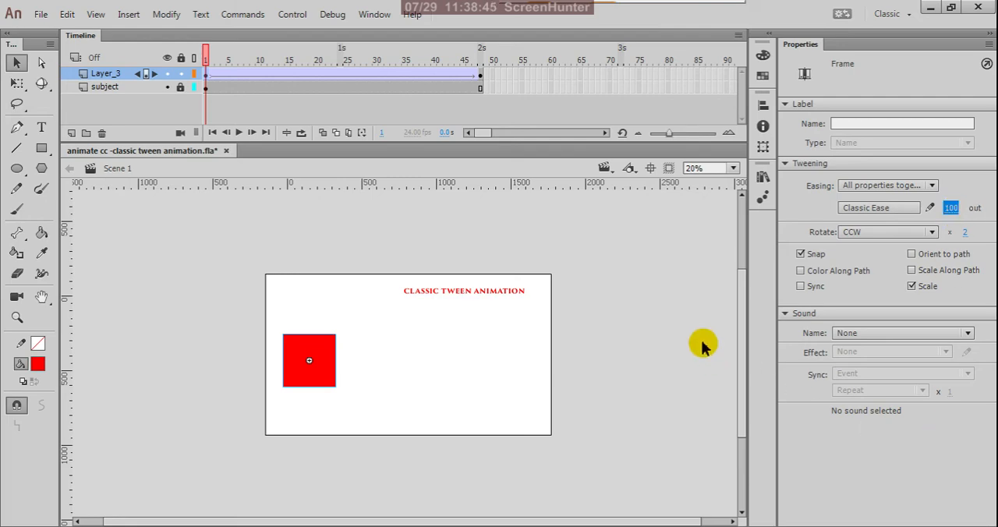
key("ctrl+Return")
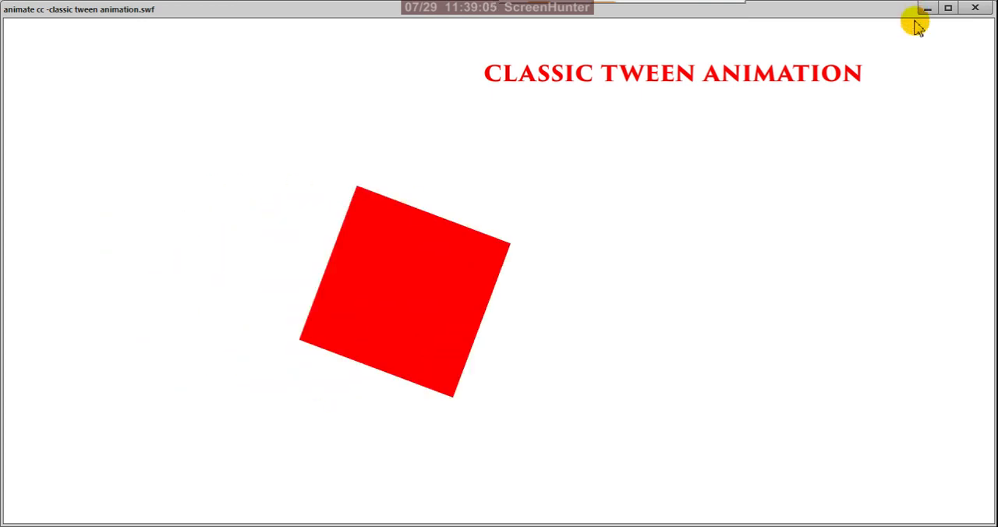
left_click(975, 7)
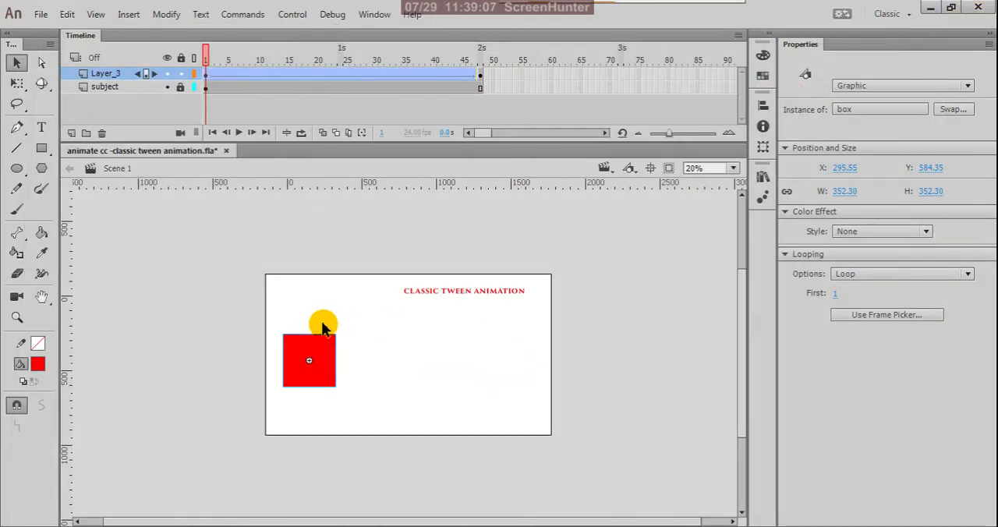
- Set the tween's rotation count and easing intensity to 0, and scrub the opening frames to check the box's motion
left_click(208, 75)
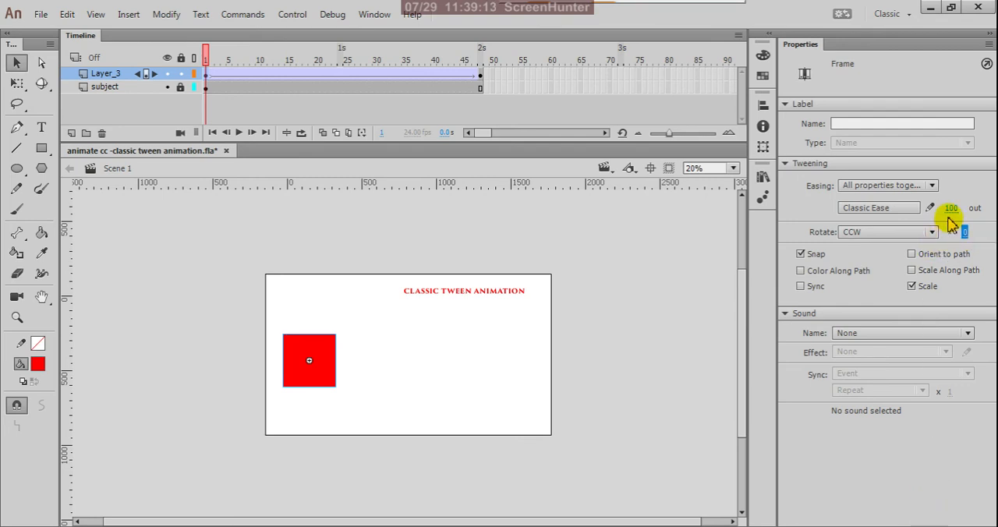
type("0")
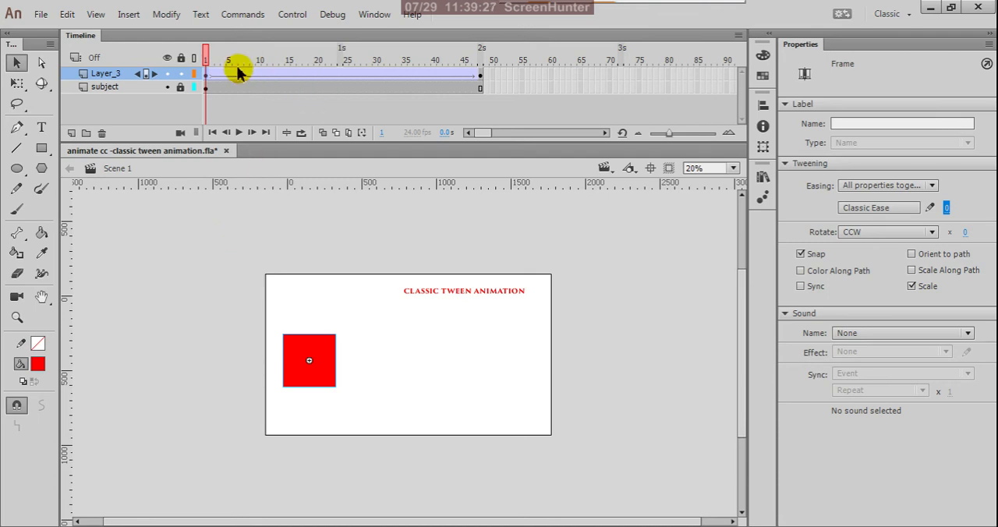
left_click_drag(207, 61, 261, 96)
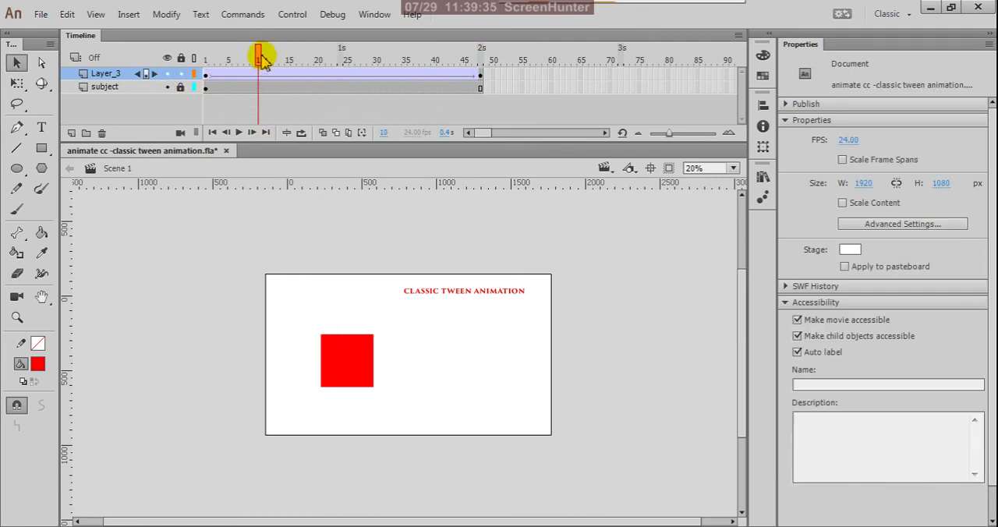
left_click_drag(261, 59, 171, 83)
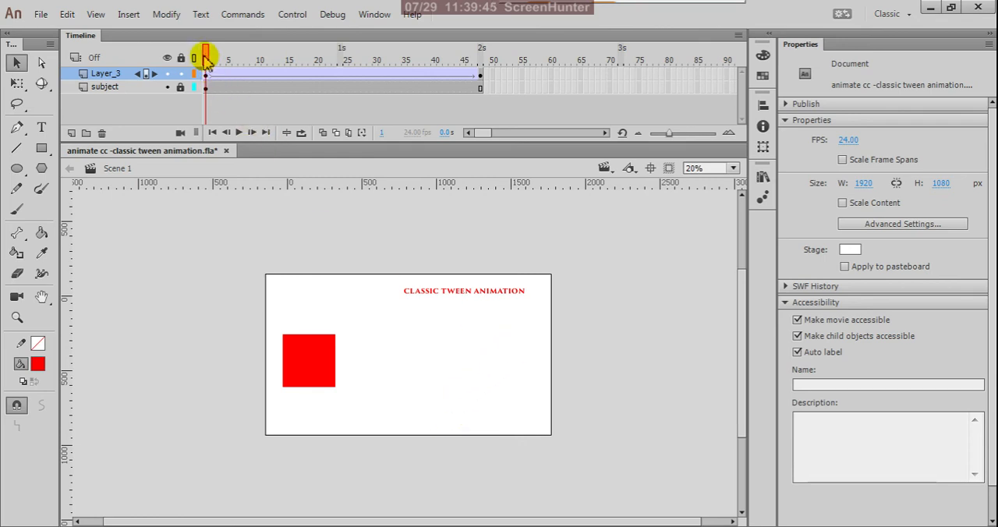
- Insert a keyframe at frame 25 of Layer_3 and play the timeline from frame 1
left_click_drag(207, 59, 347, 112)
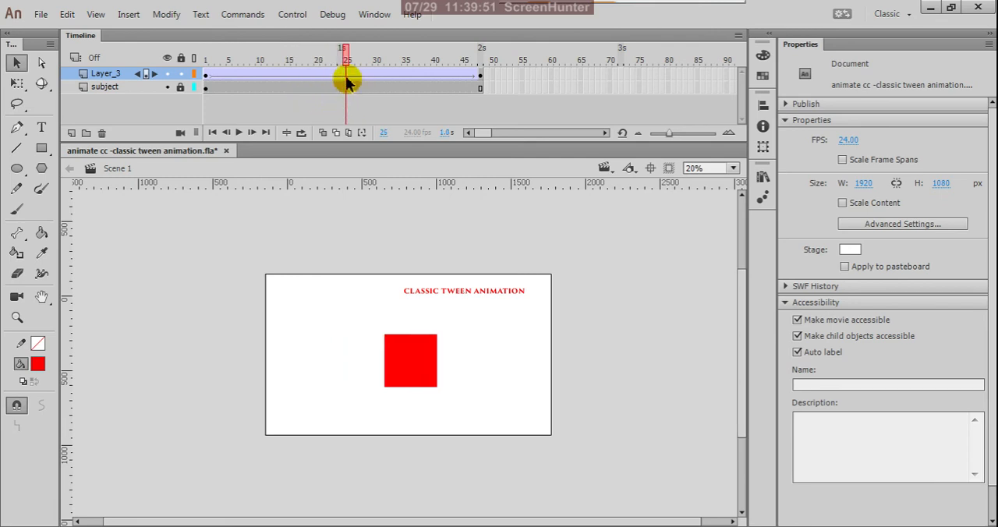
left_click(348, 82)
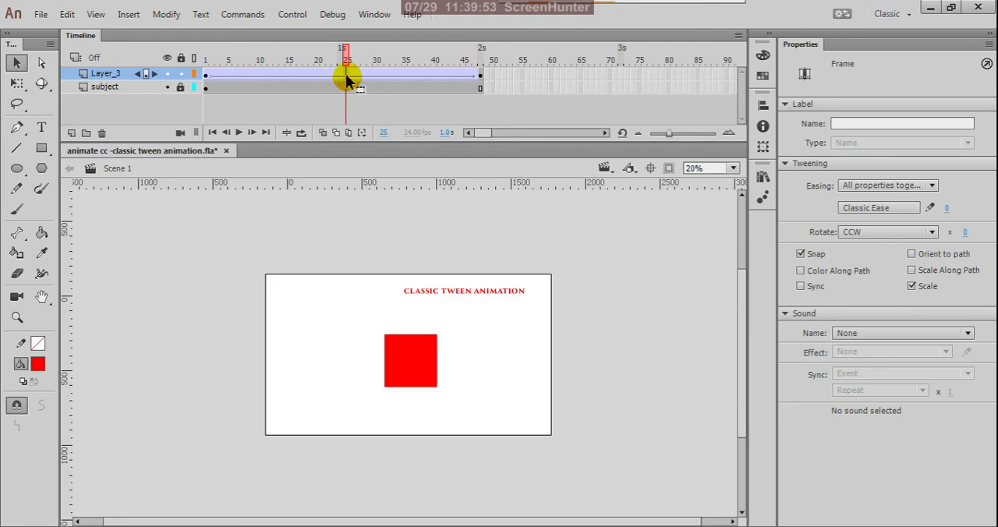
right_click(348, 81)
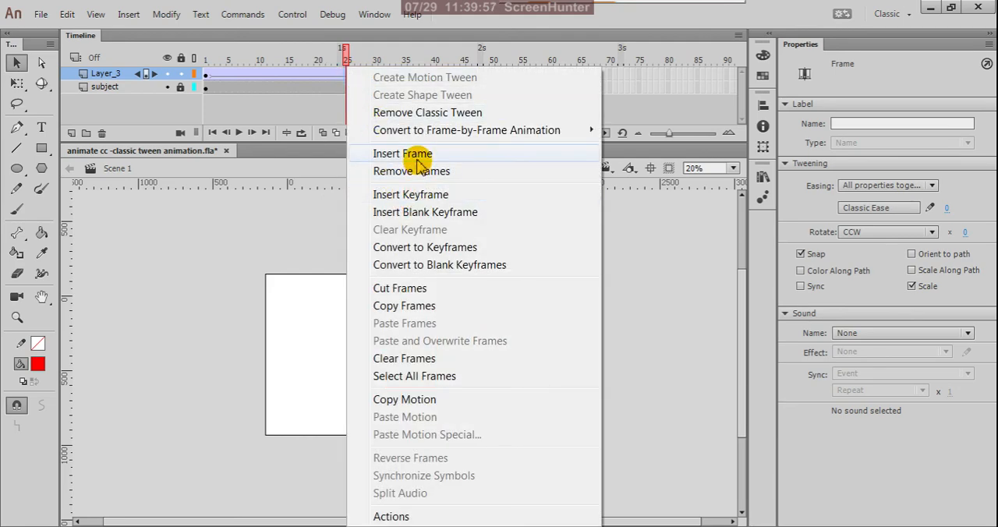
left_click(425, 200)
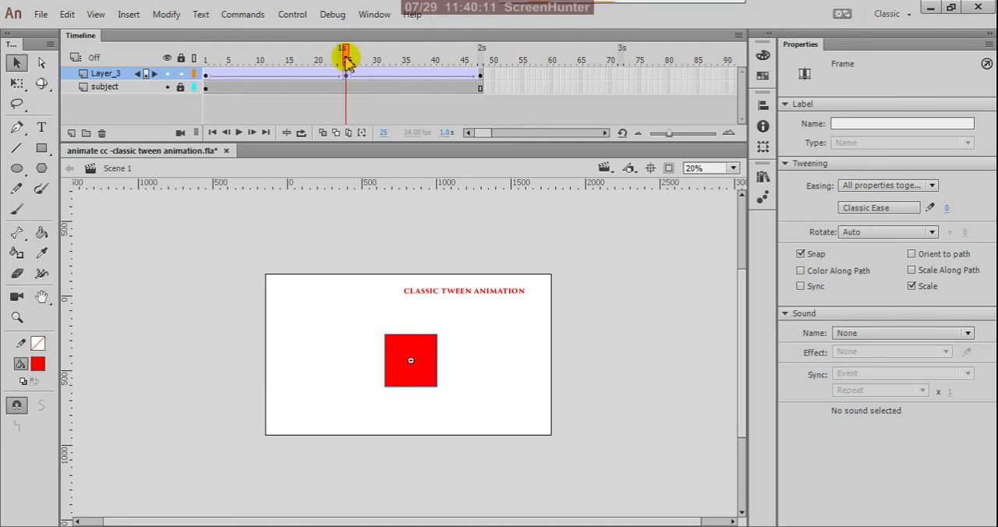
left_click_drag(346, 61, 163, 58)
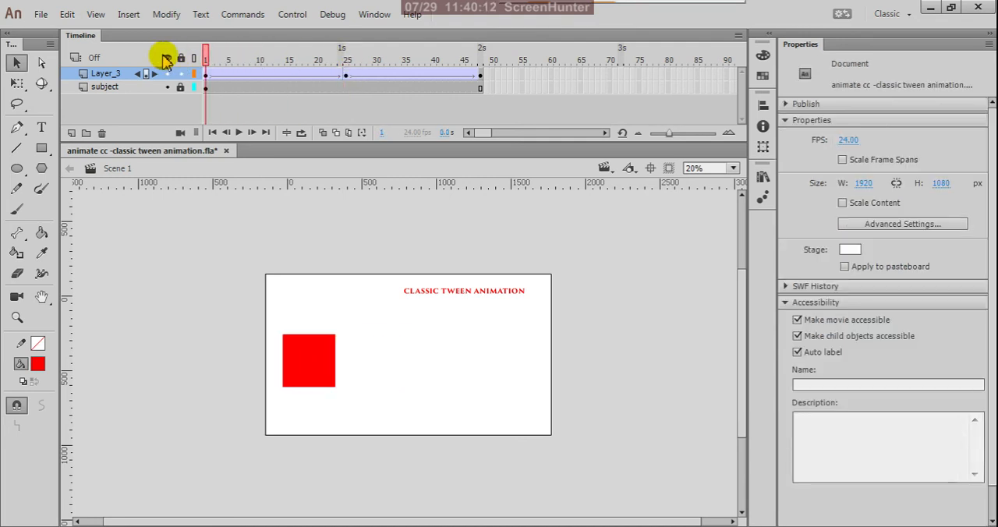
left_click(239, 133)
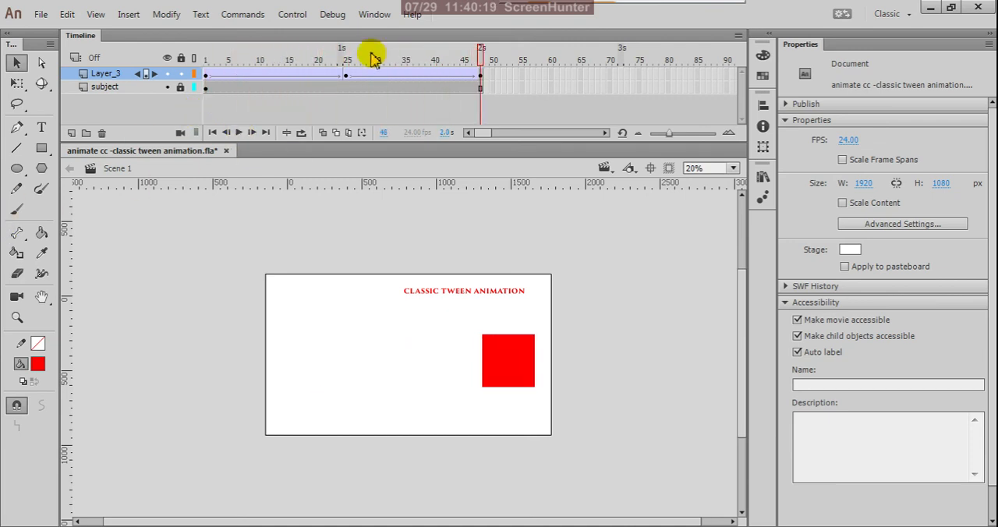
- At frame 25, move the red box straight down to the stage's lower edge, at about Y 893, and test the movie
left_click_drag(482, 64, 347, 80)
left_click(347, 78)
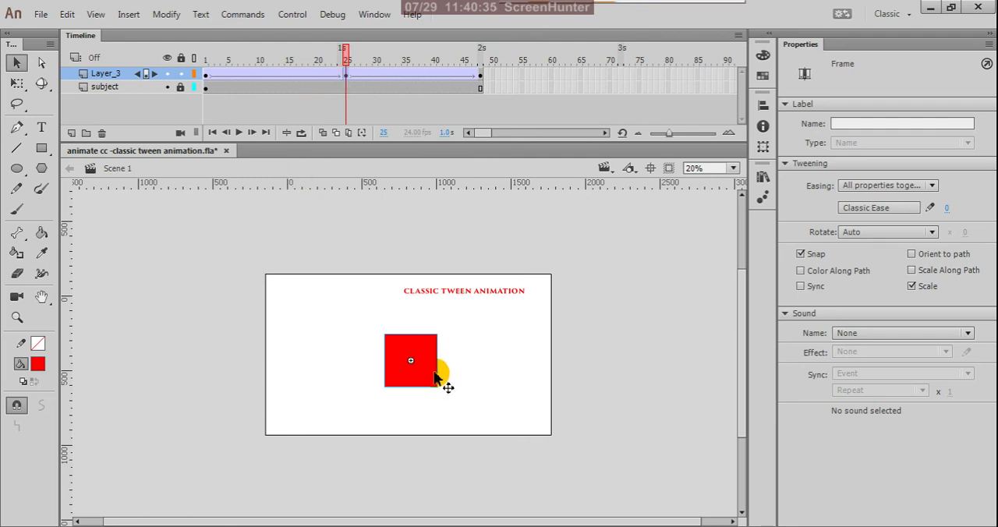
left_click_drag(420, 375, 417, 414)
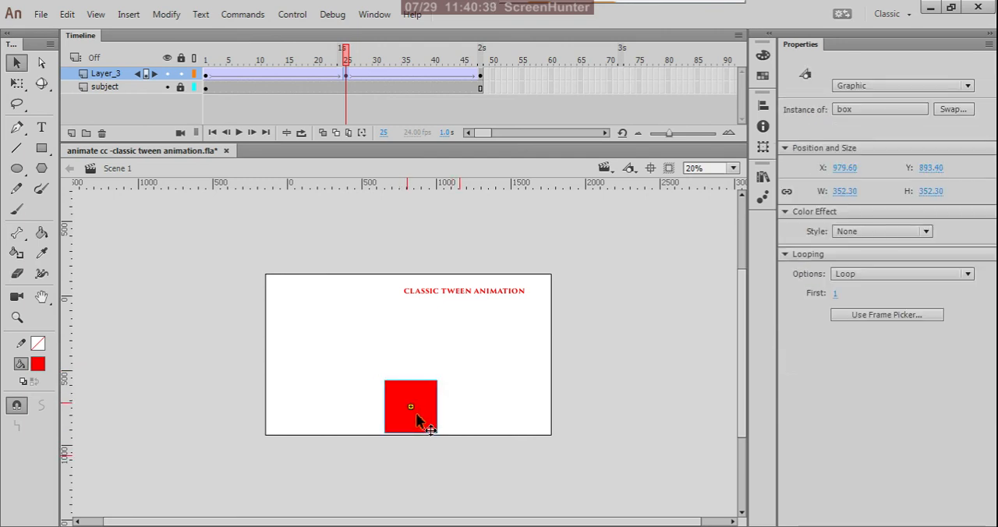
left_click_drag(348, 58, 499, 152)
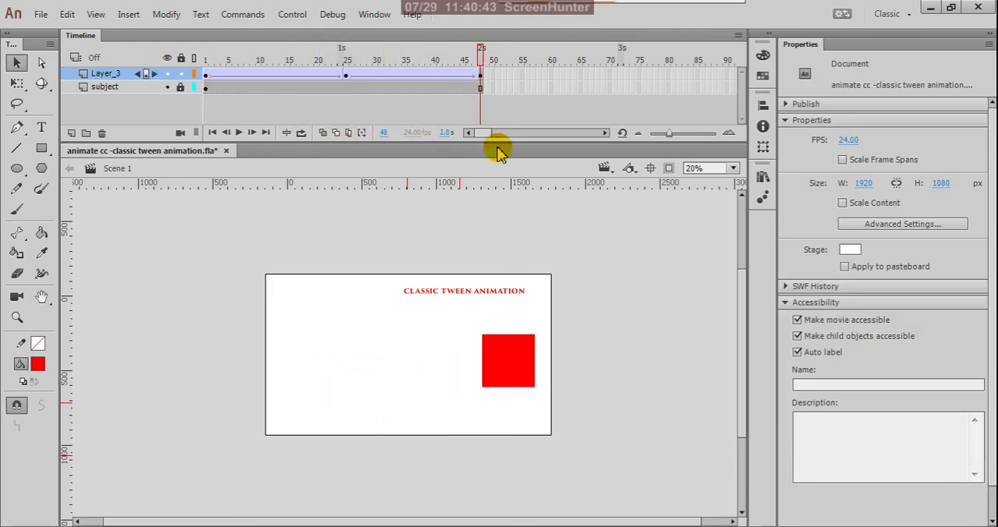
key("ctrl+Return")
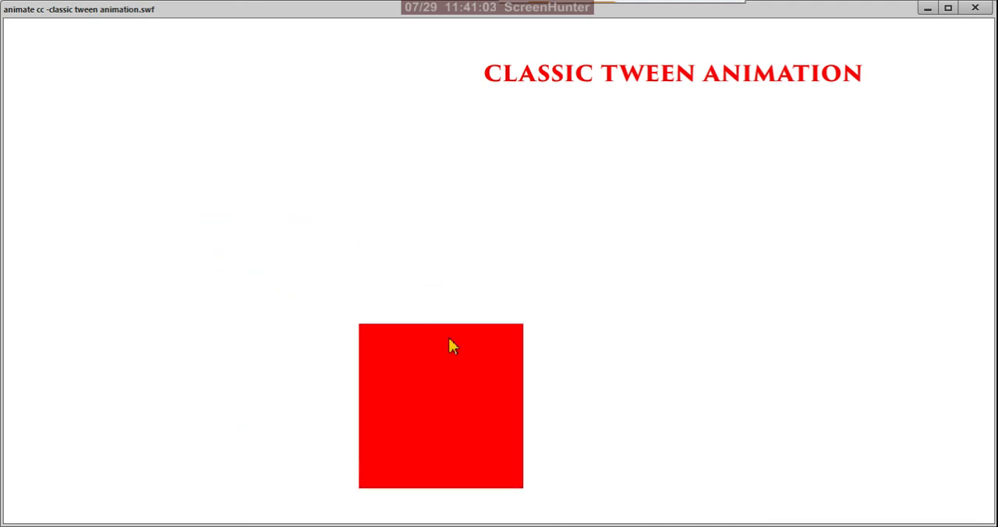
left_click(976, 10)
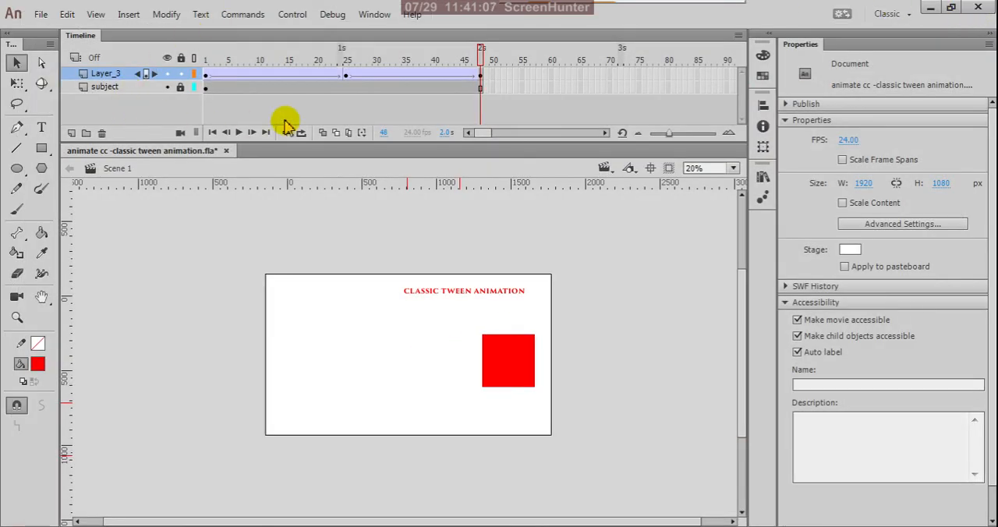
- Insert a keyframe at frame 12 of Layer_3, move the box up to about X 609, Y 250, and test the movie
left_click(272, 75)
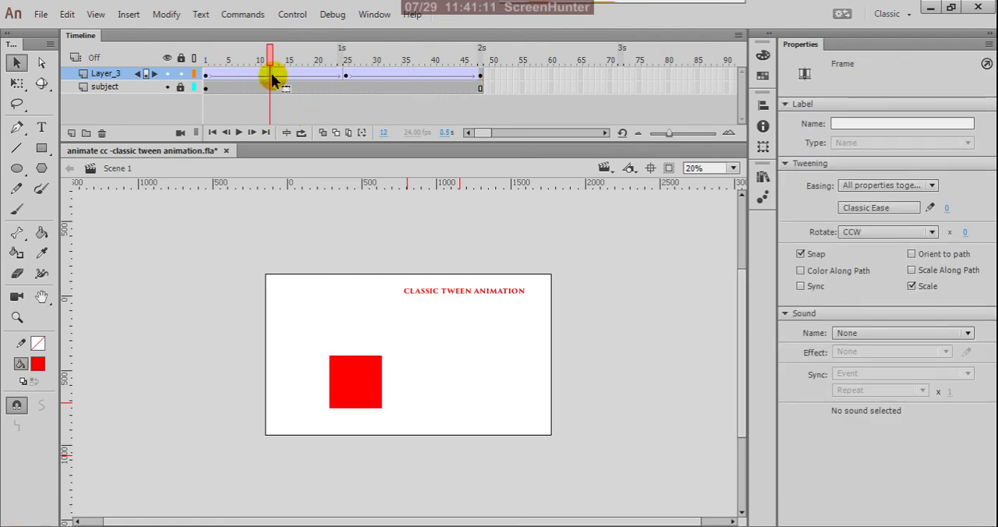
right_click(272, 78)
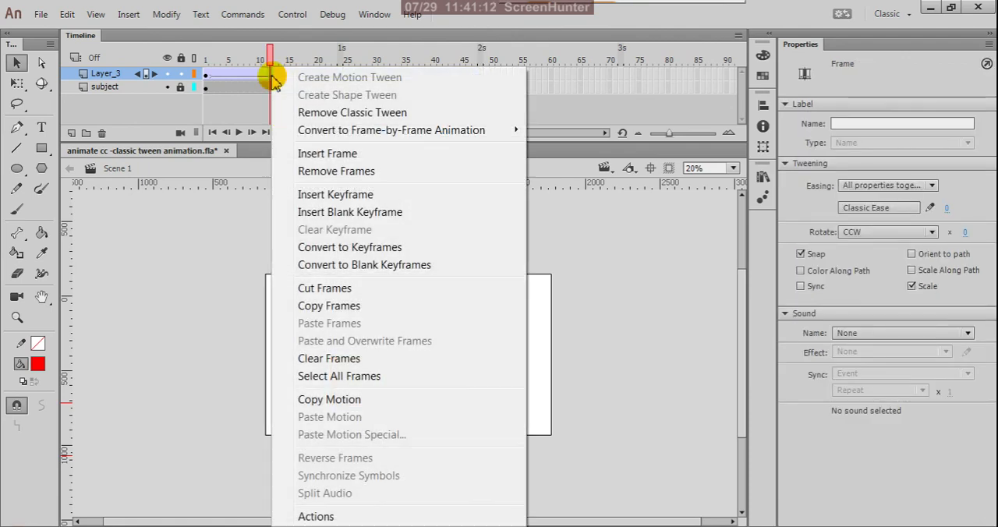
left_click(318, 195)
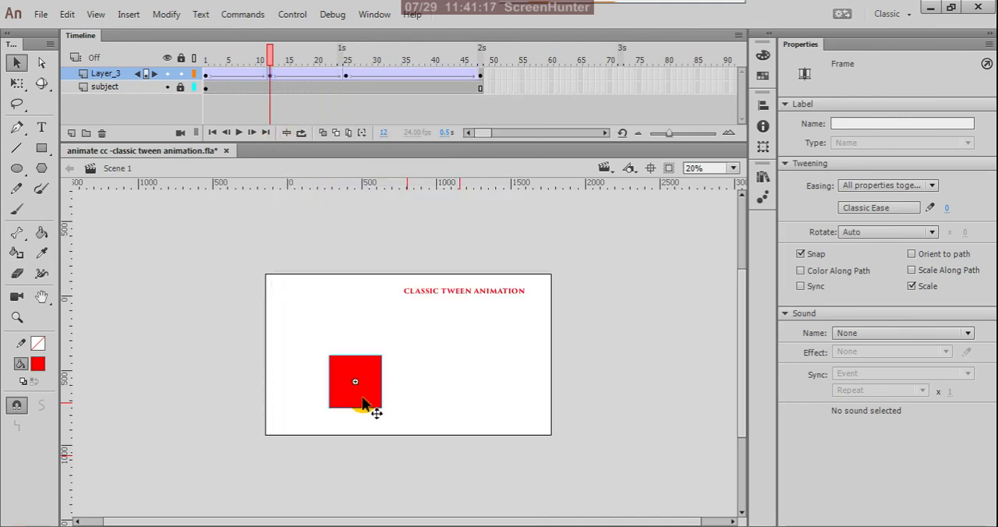
left_click_drag(363, 404, 369, 333)
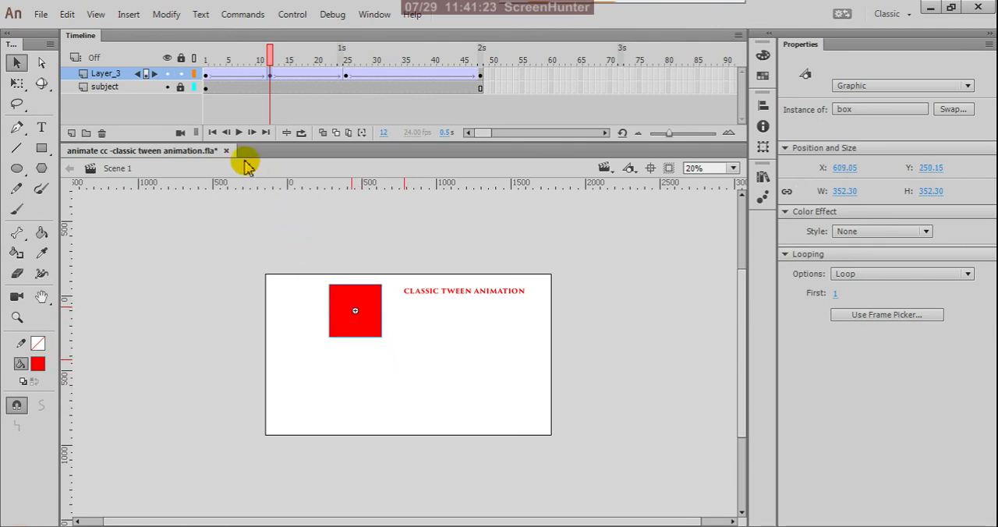
key("ctrl+Return")
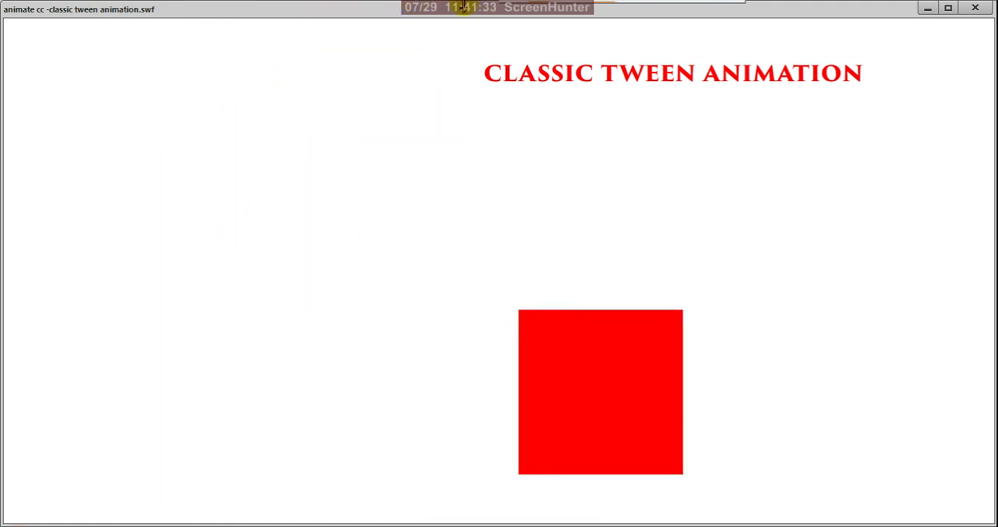
left_click(975, 9)
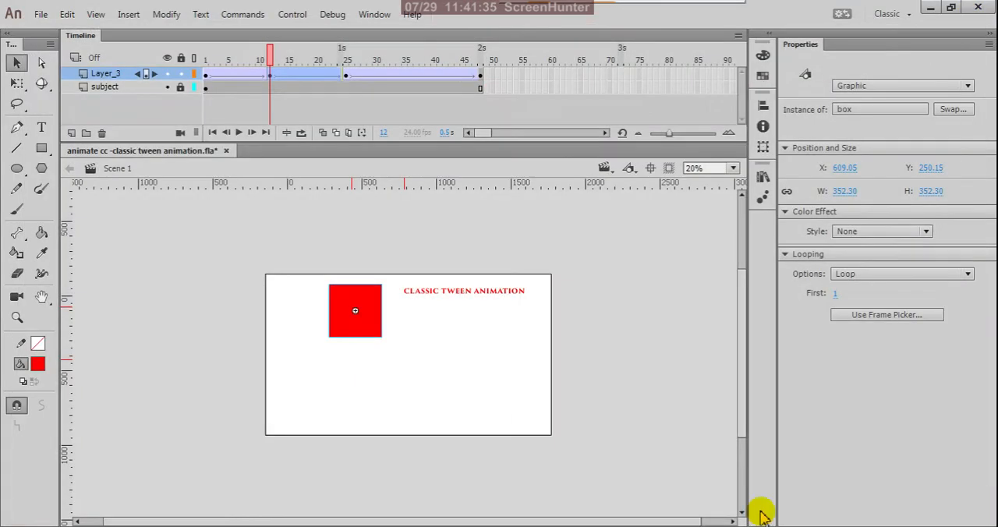
- Insert a keyframe at frame 36 of Layer_3, move the box up to about X 1401, Y 255, and test the movie
left_click(410, 74)
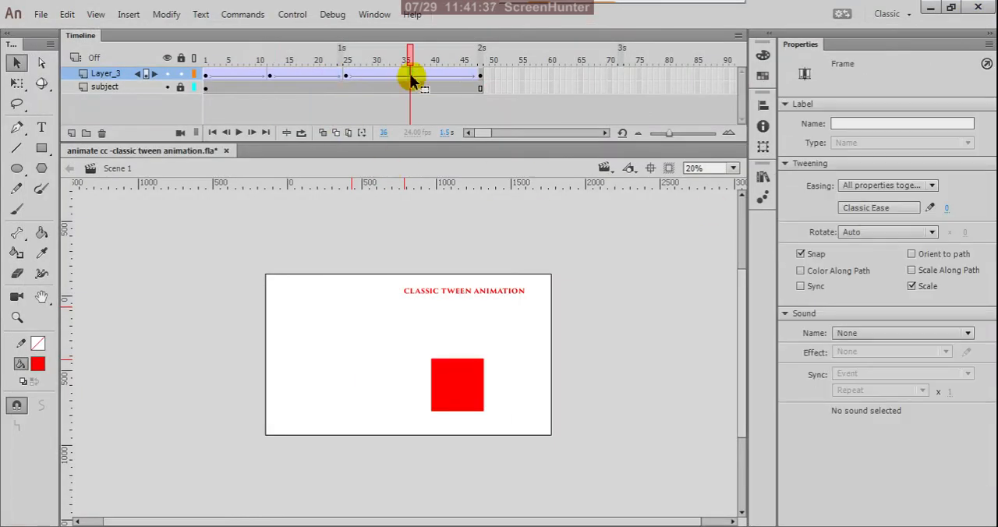
right_click(411, 74)
left_click(460, 195)
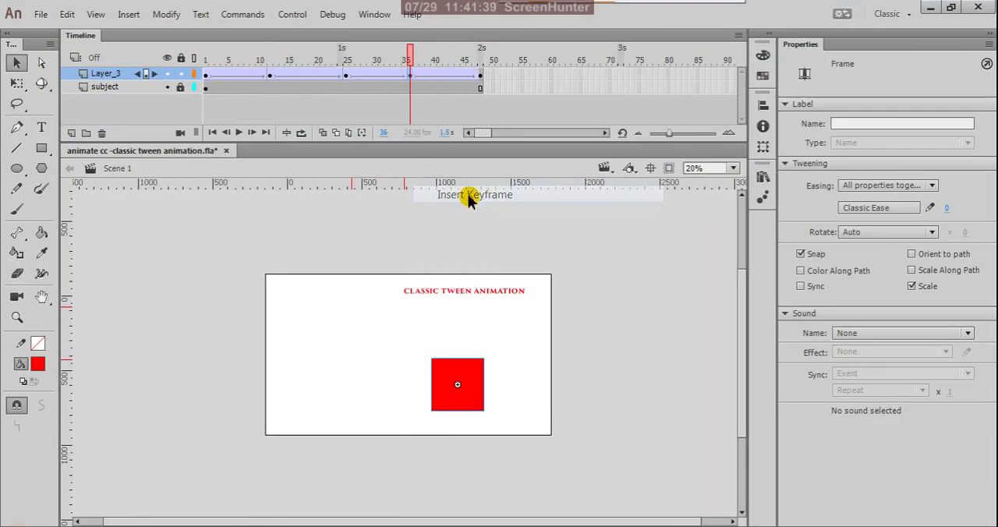
left_click_drag(473, 407, 489, 336)
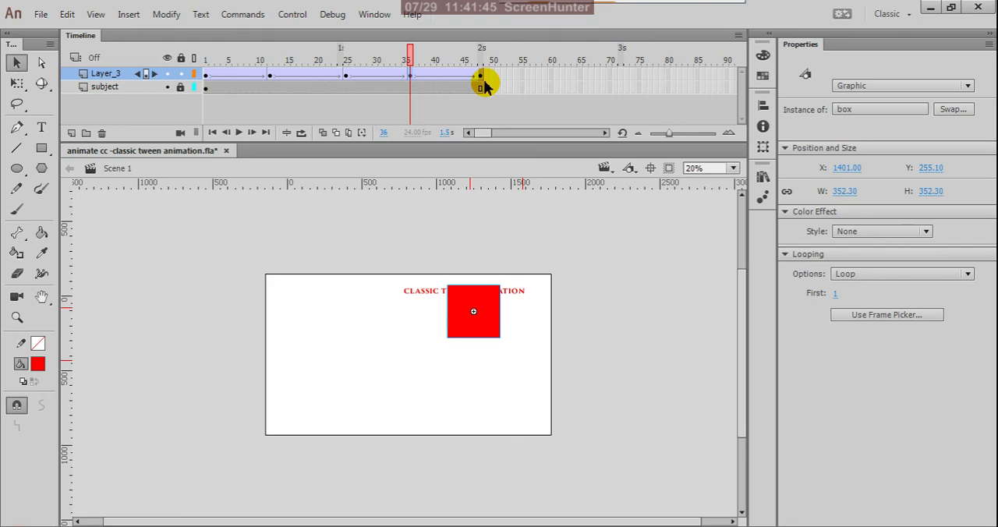
key("ctrl+Return")
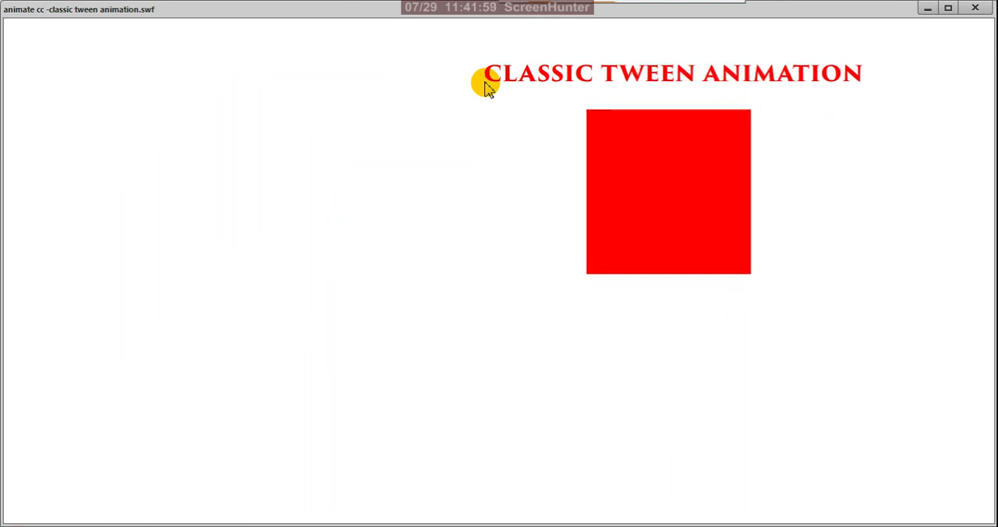
left_click(976, 9)
- Scrub the timeline back from frame 36 to frame 1
left_click(413, 66)
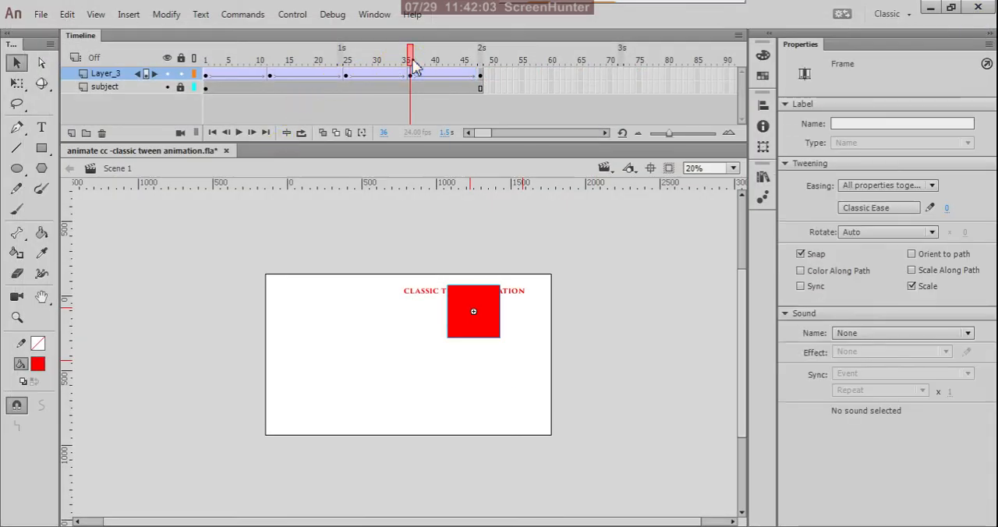
left_click_drag(413, 66, 148, 87)
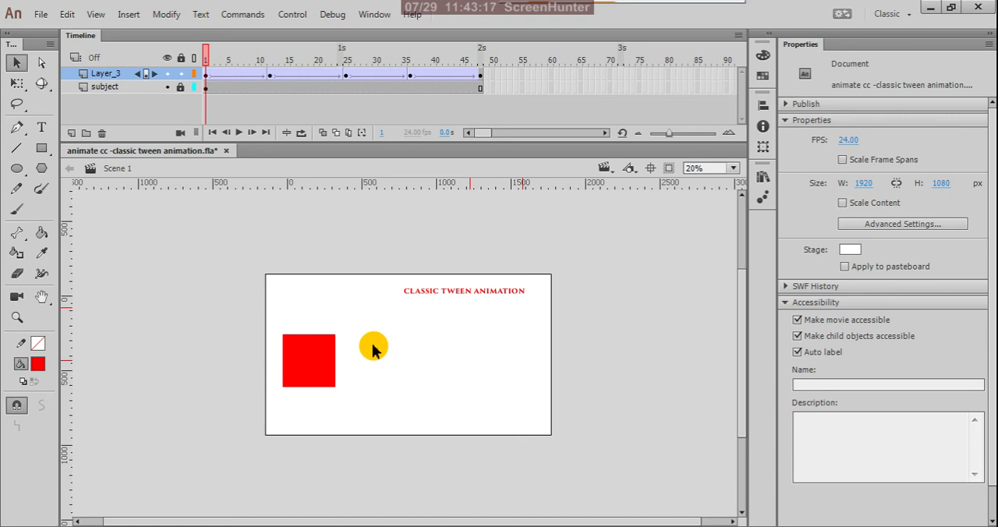
left_click_drag(373, 352, 326, 356)
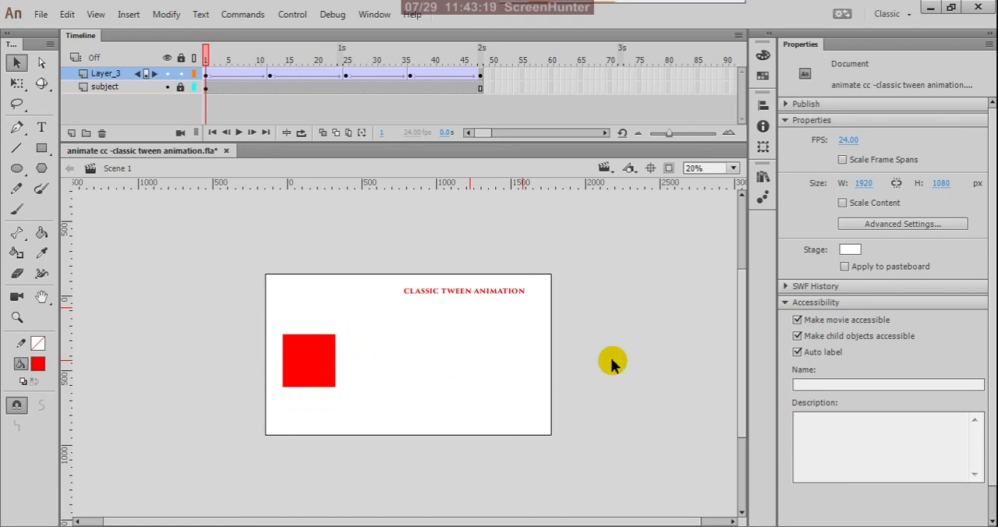